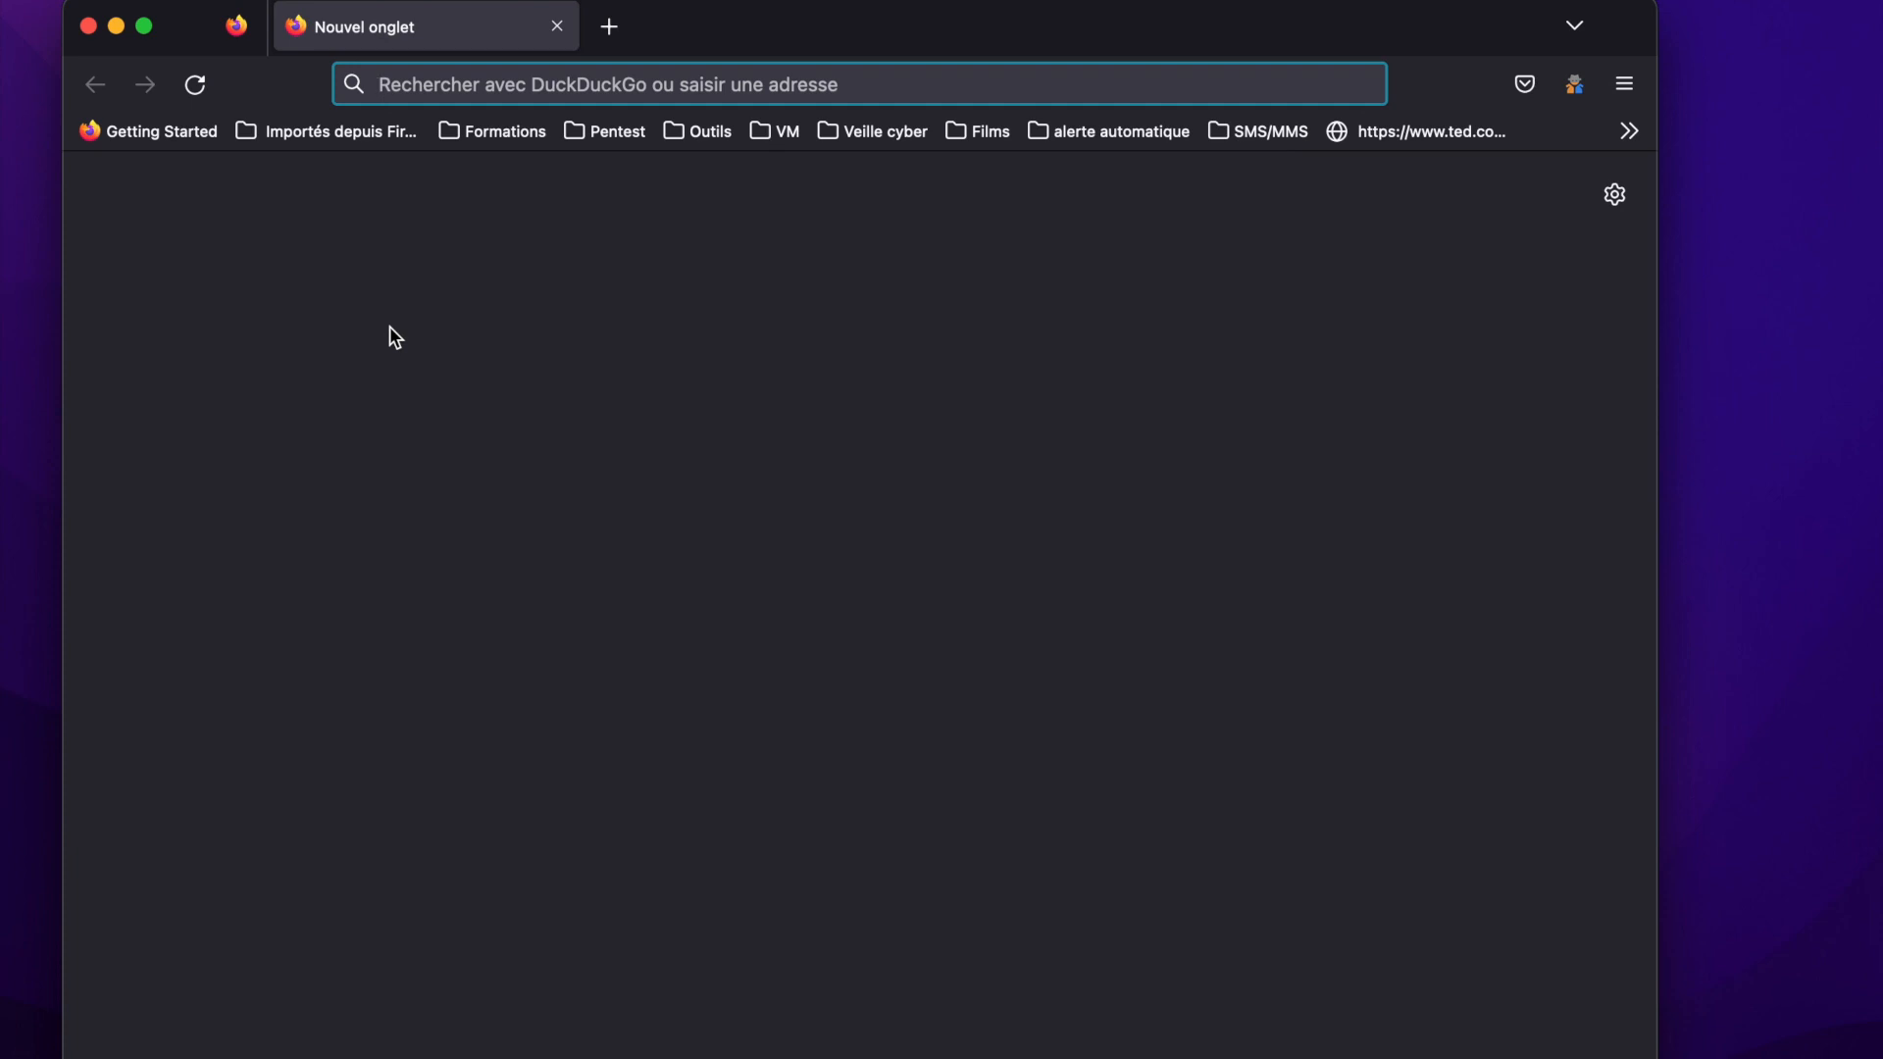
# Search the web for virtualbox, open its downloads page and save the macOS / Intel hosts package to the Downloads folder.
pyautogui.write('v')
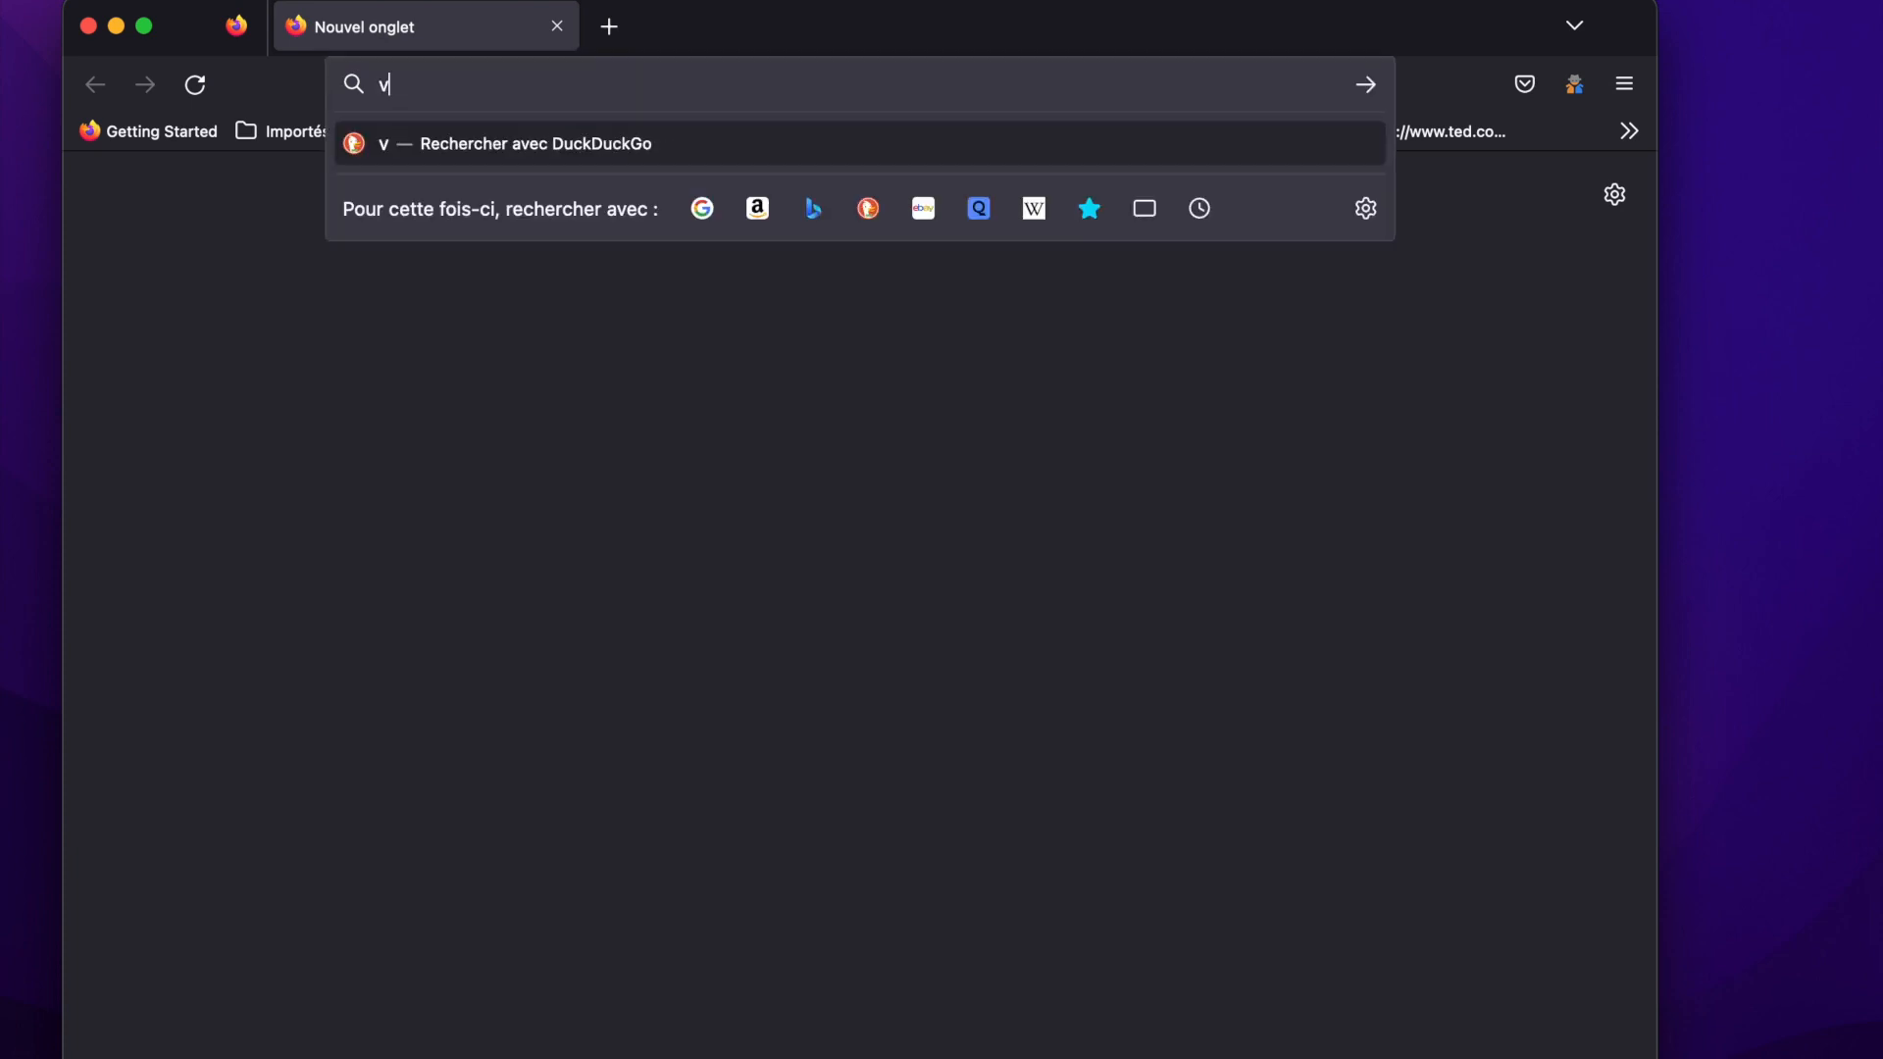
pyautogui.write('irtualbox')
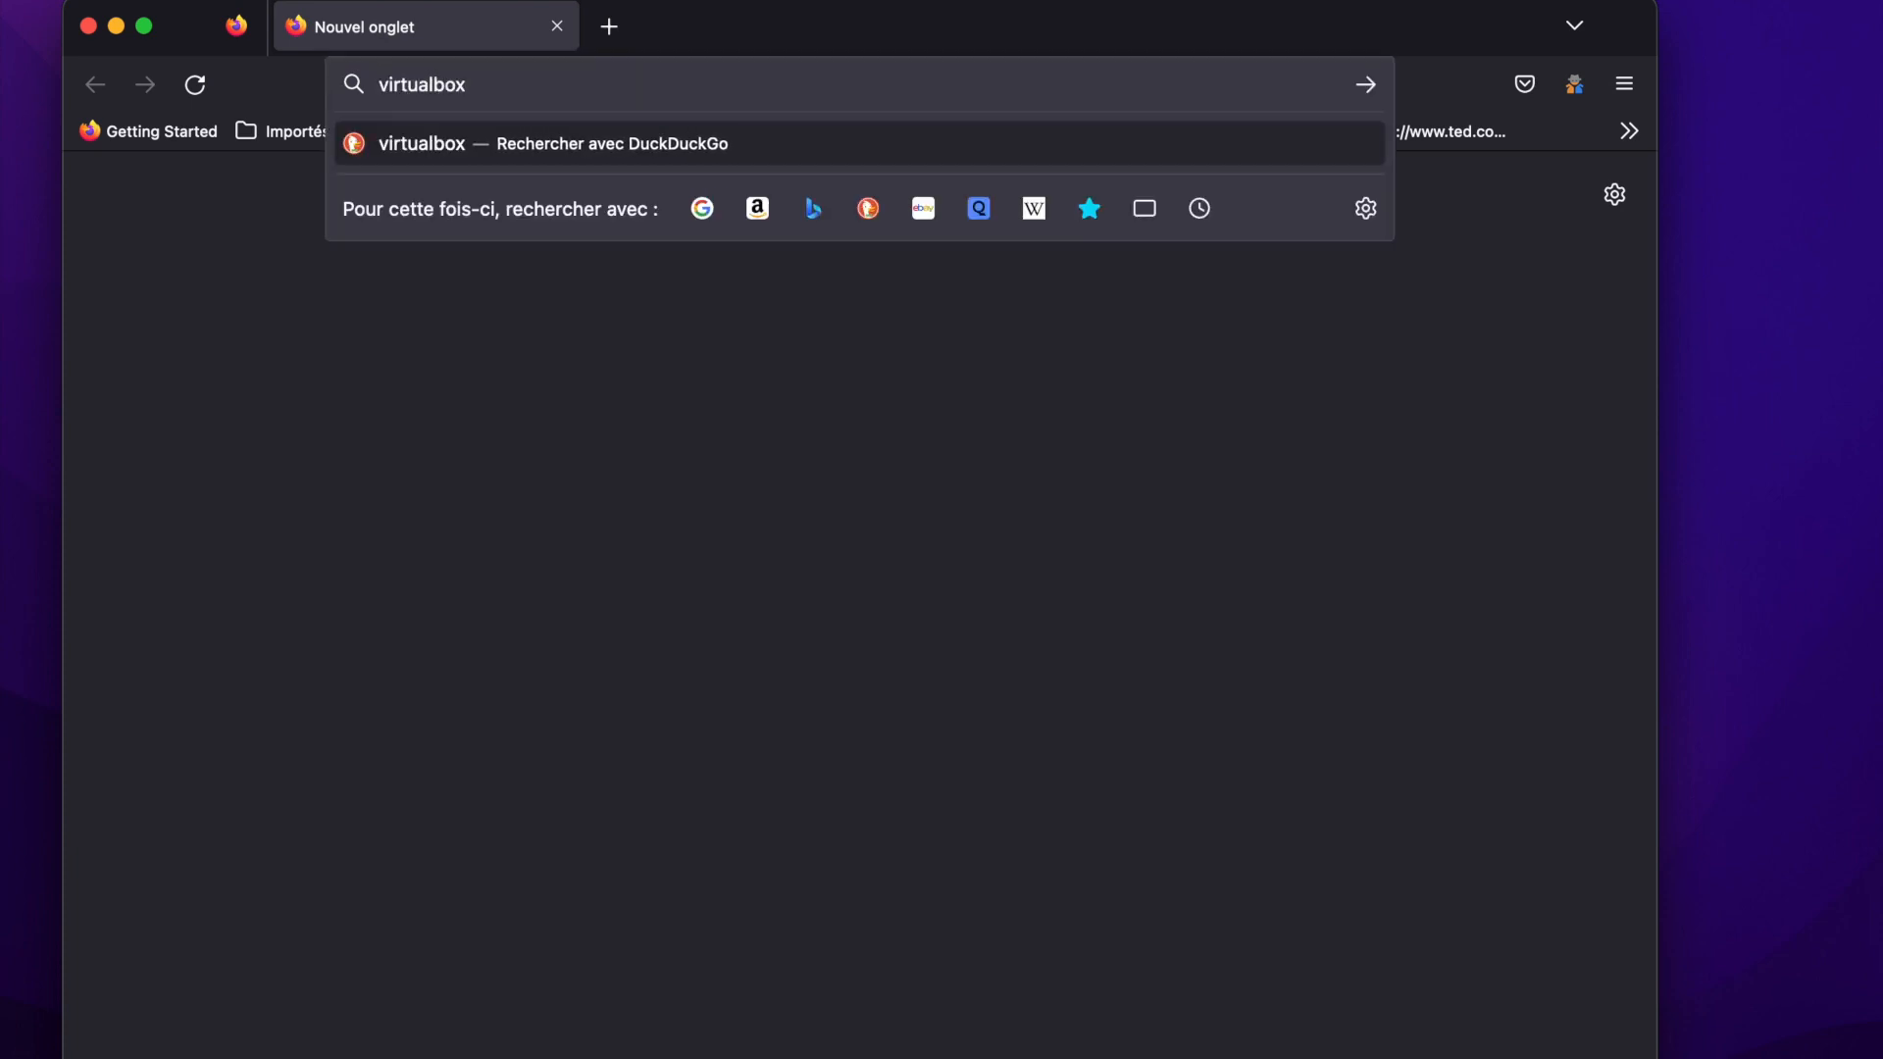
pyautogui.press('Return')
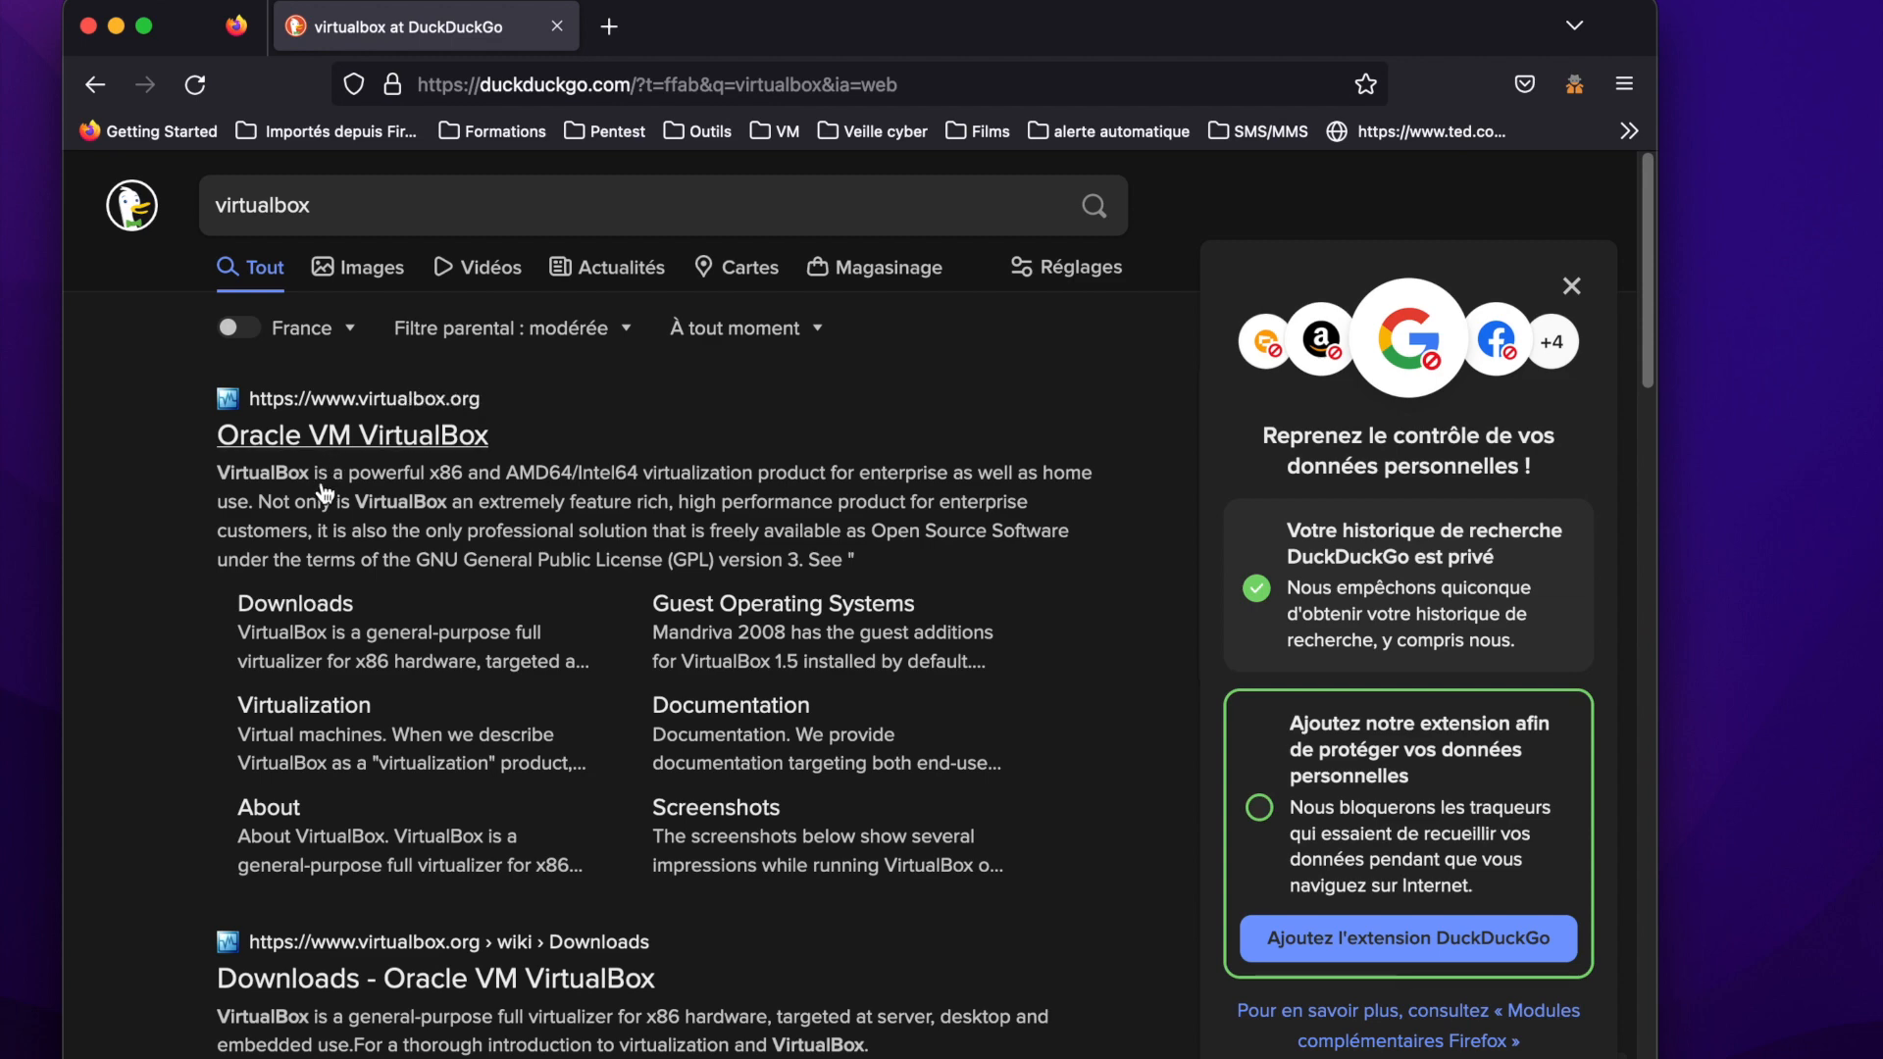
pyautogui.click(315, 616)
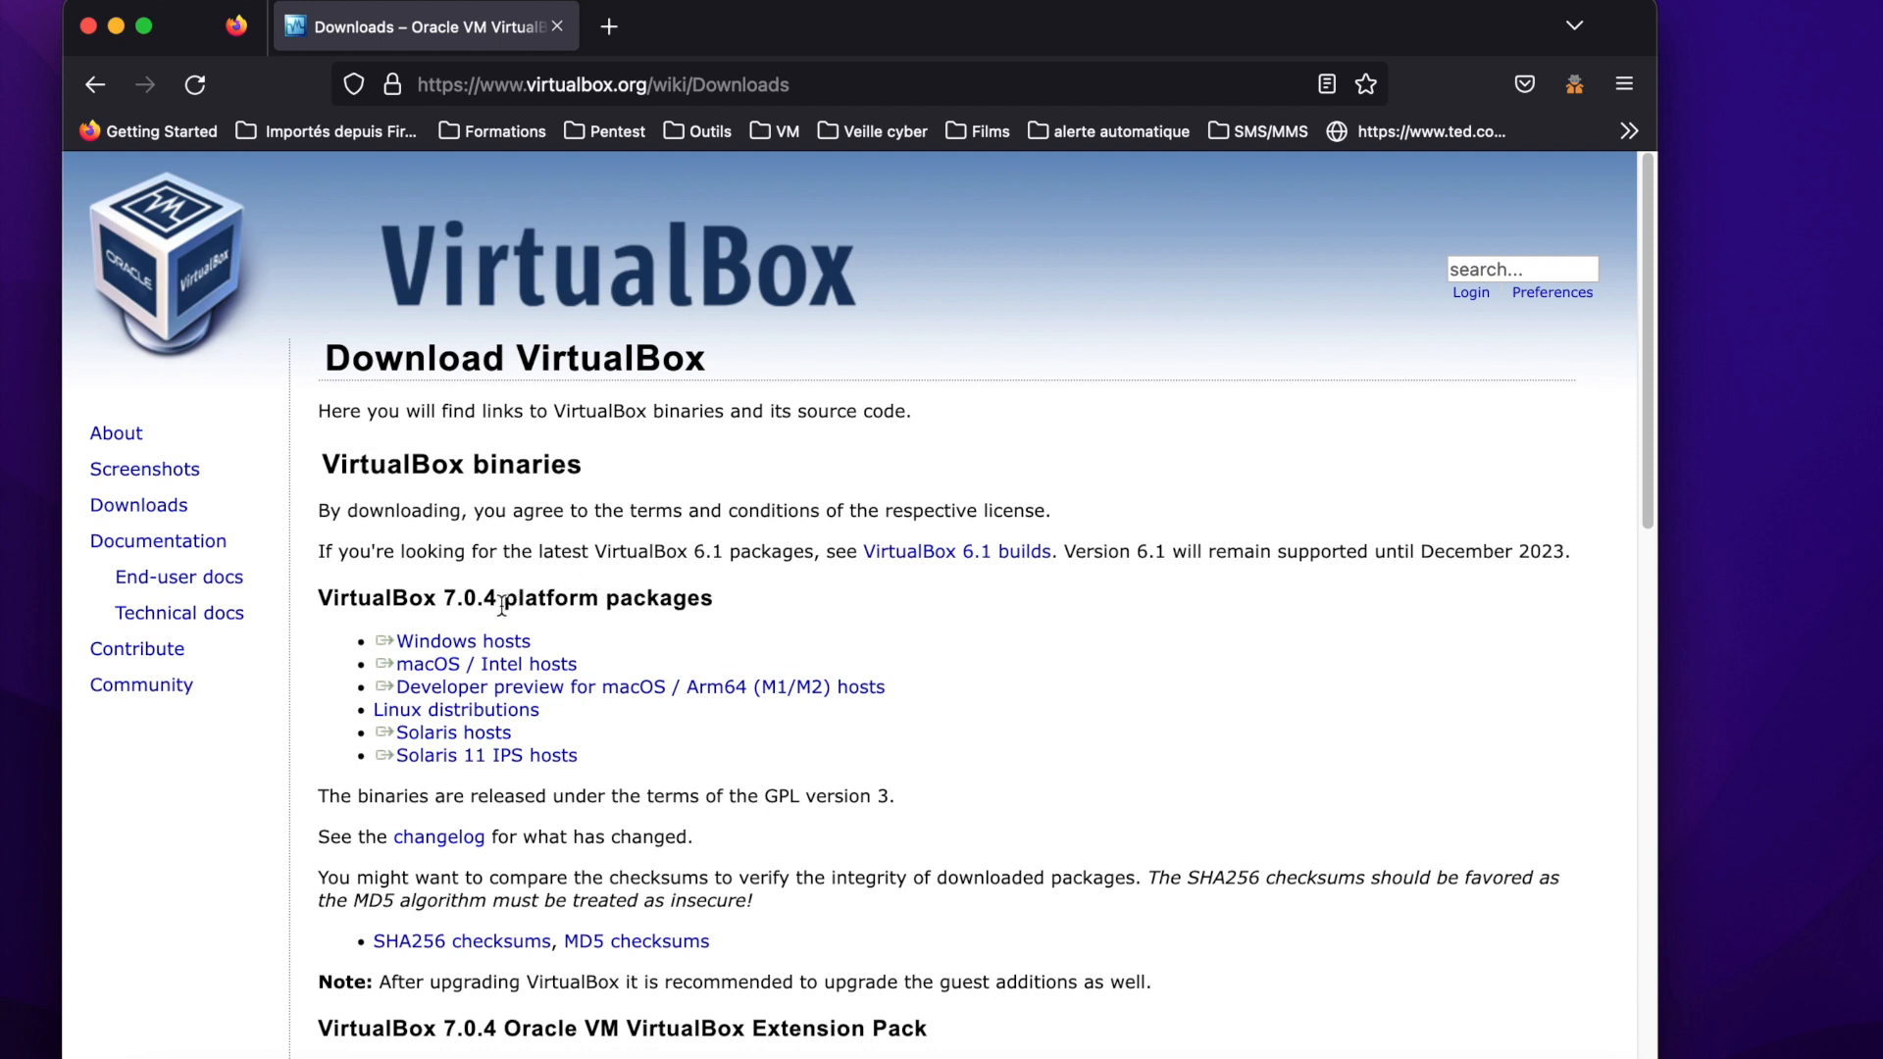
pyautogui.click(534, 665)
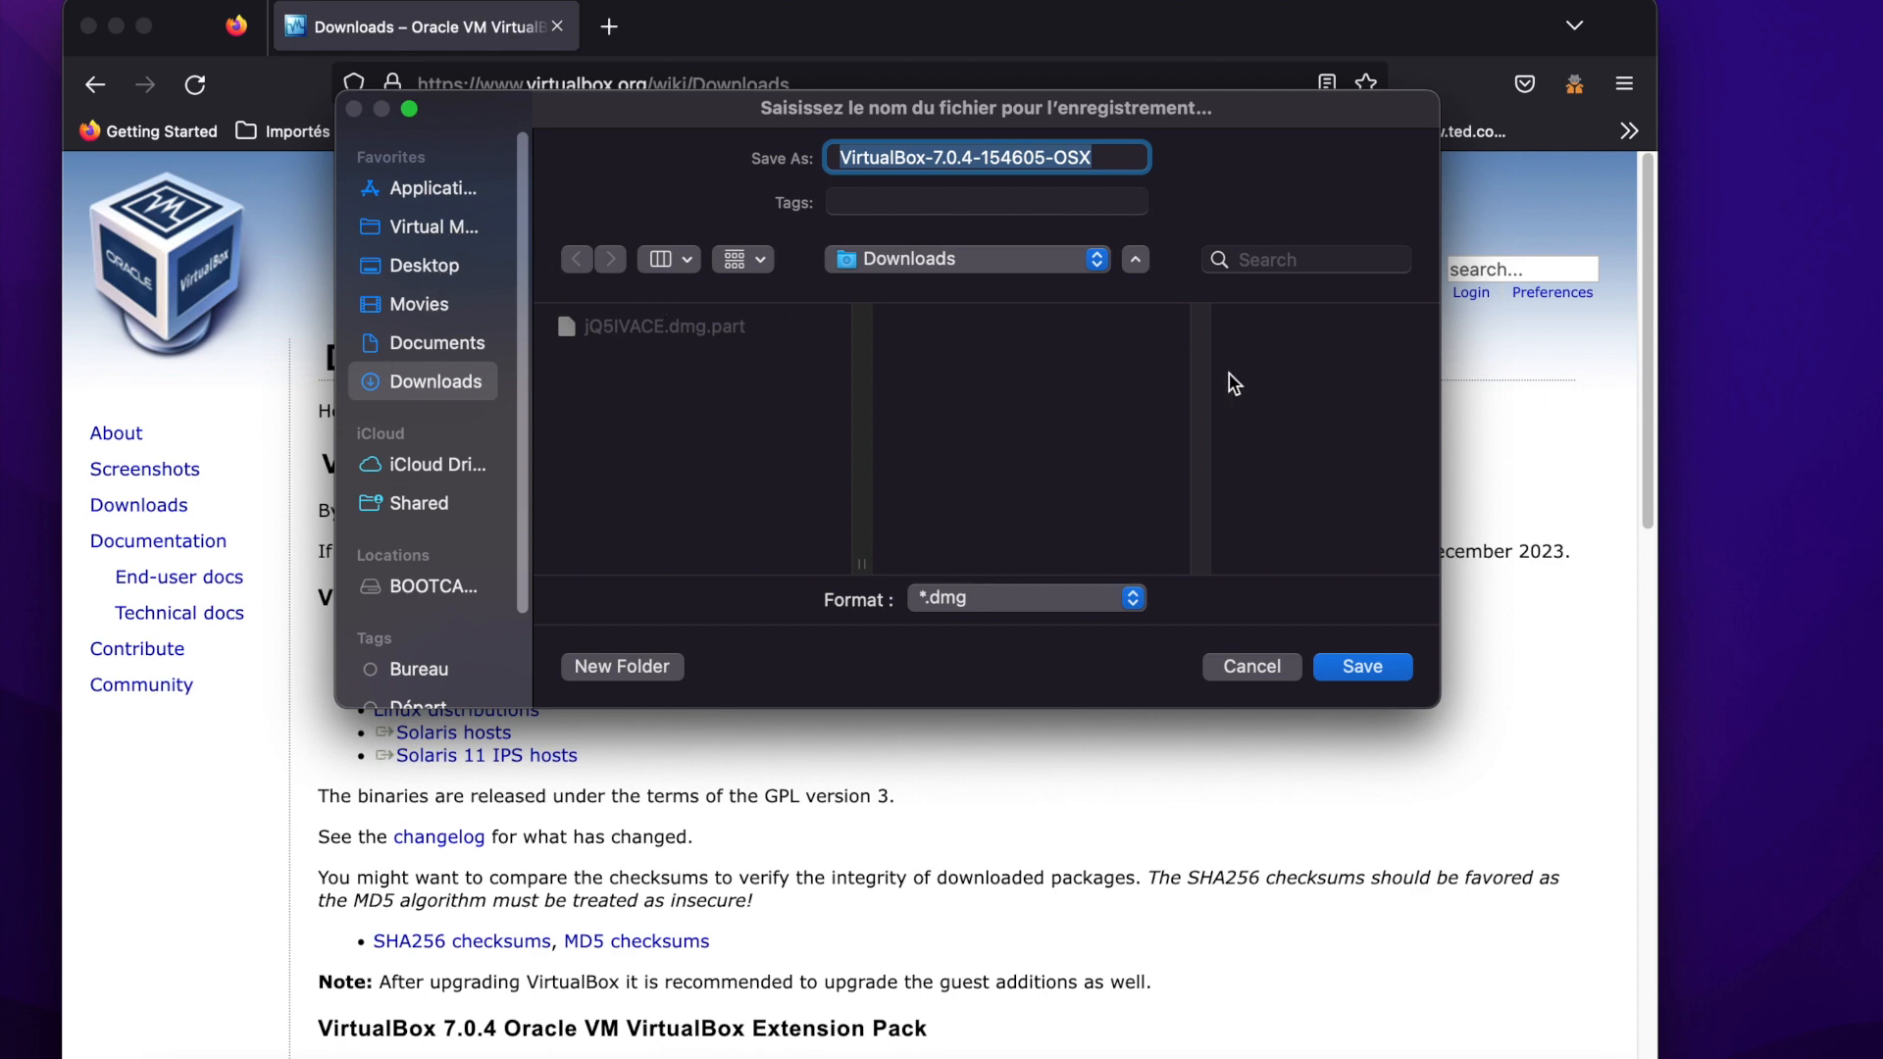
pyautogui.click(1362, 667)
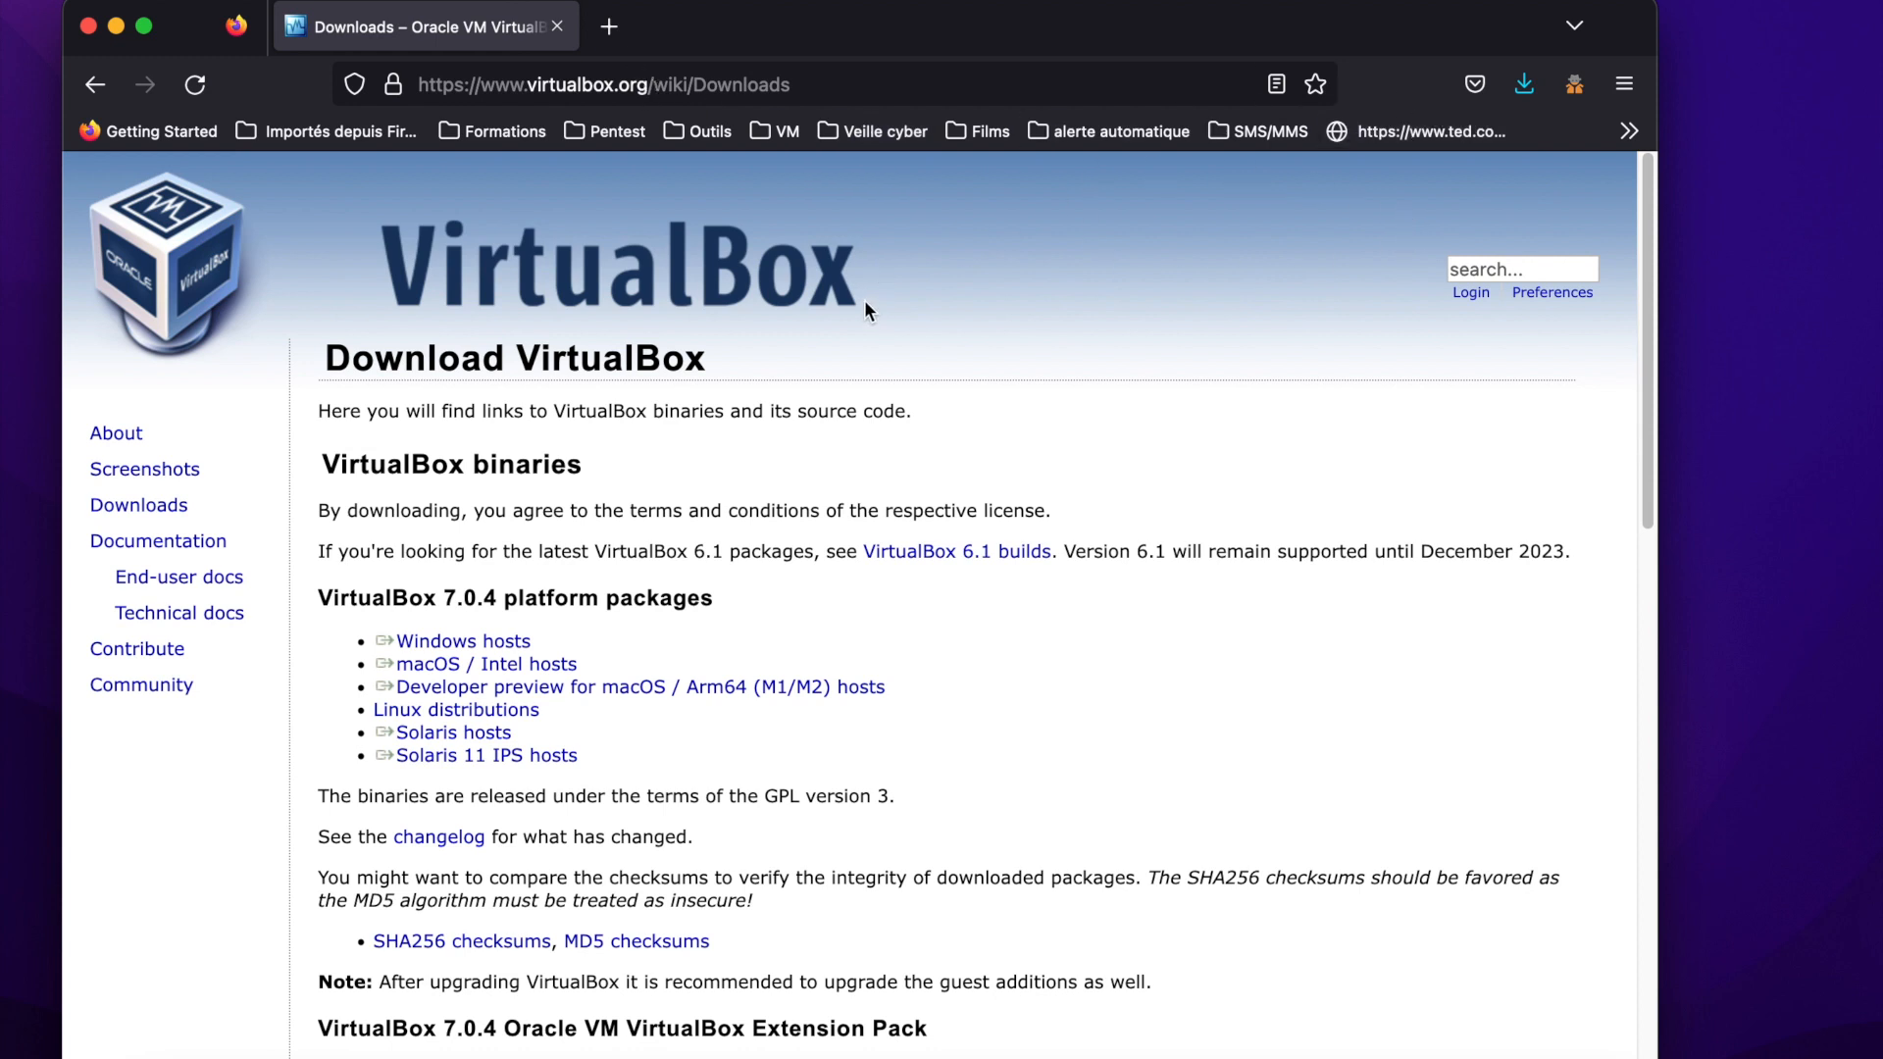
# Search for kali linux in a new browser tab and open the prebuilt virtual machines section of the official Kali site.
pyautogui.click(614, 32)
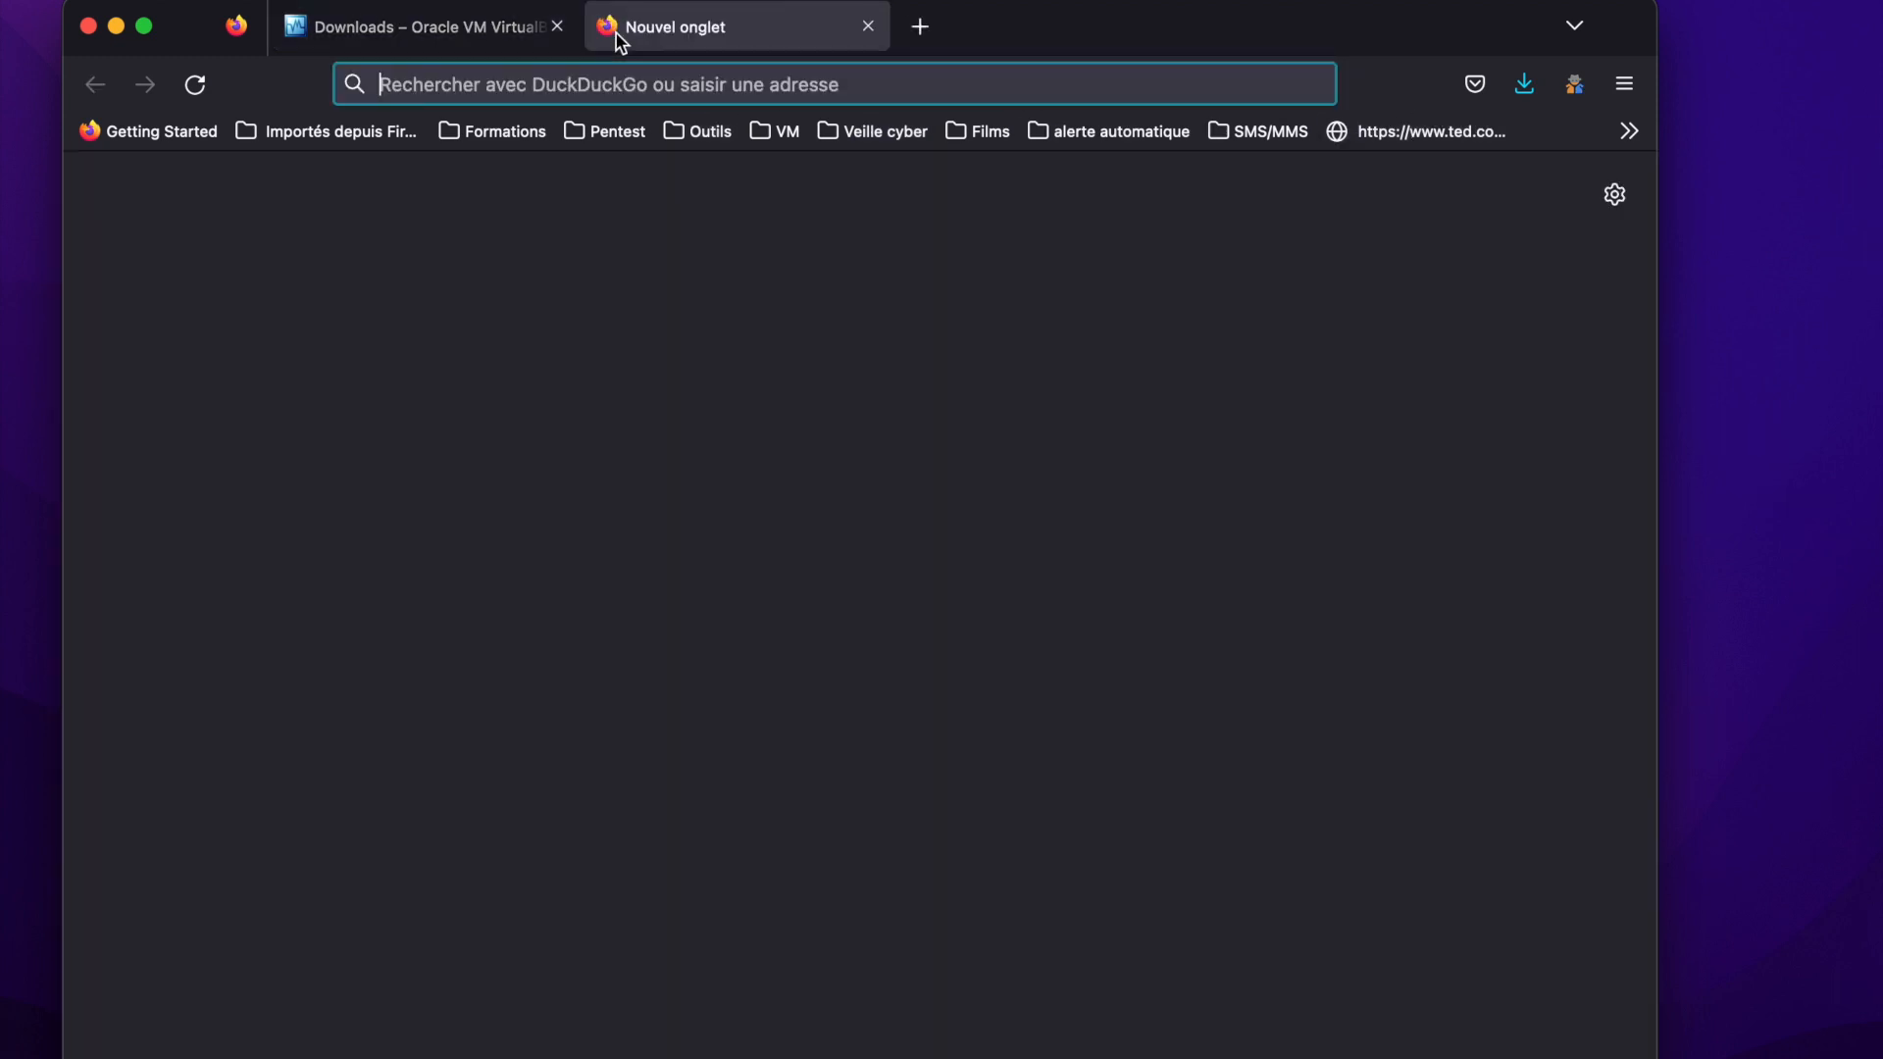
pyautogui.write('kali linux')
pyautogui.press('Return')
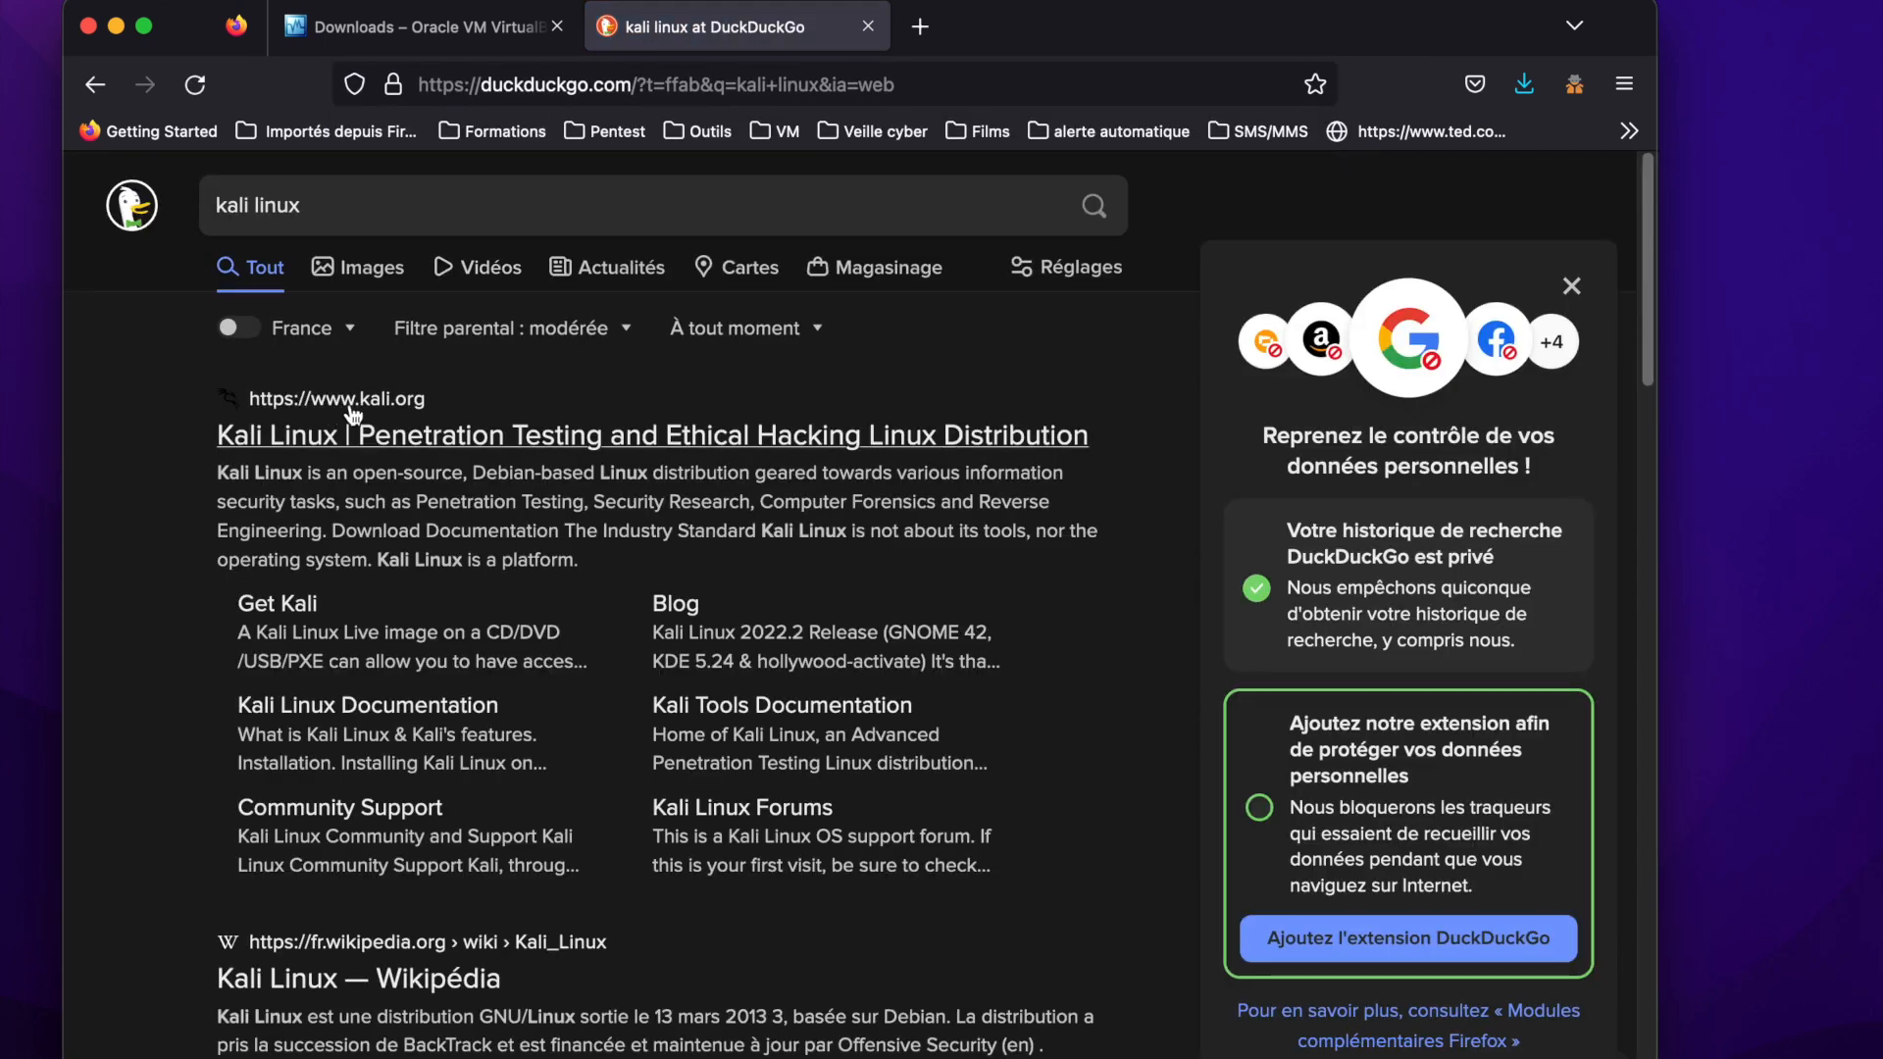
pyautogui.click(415, 431)
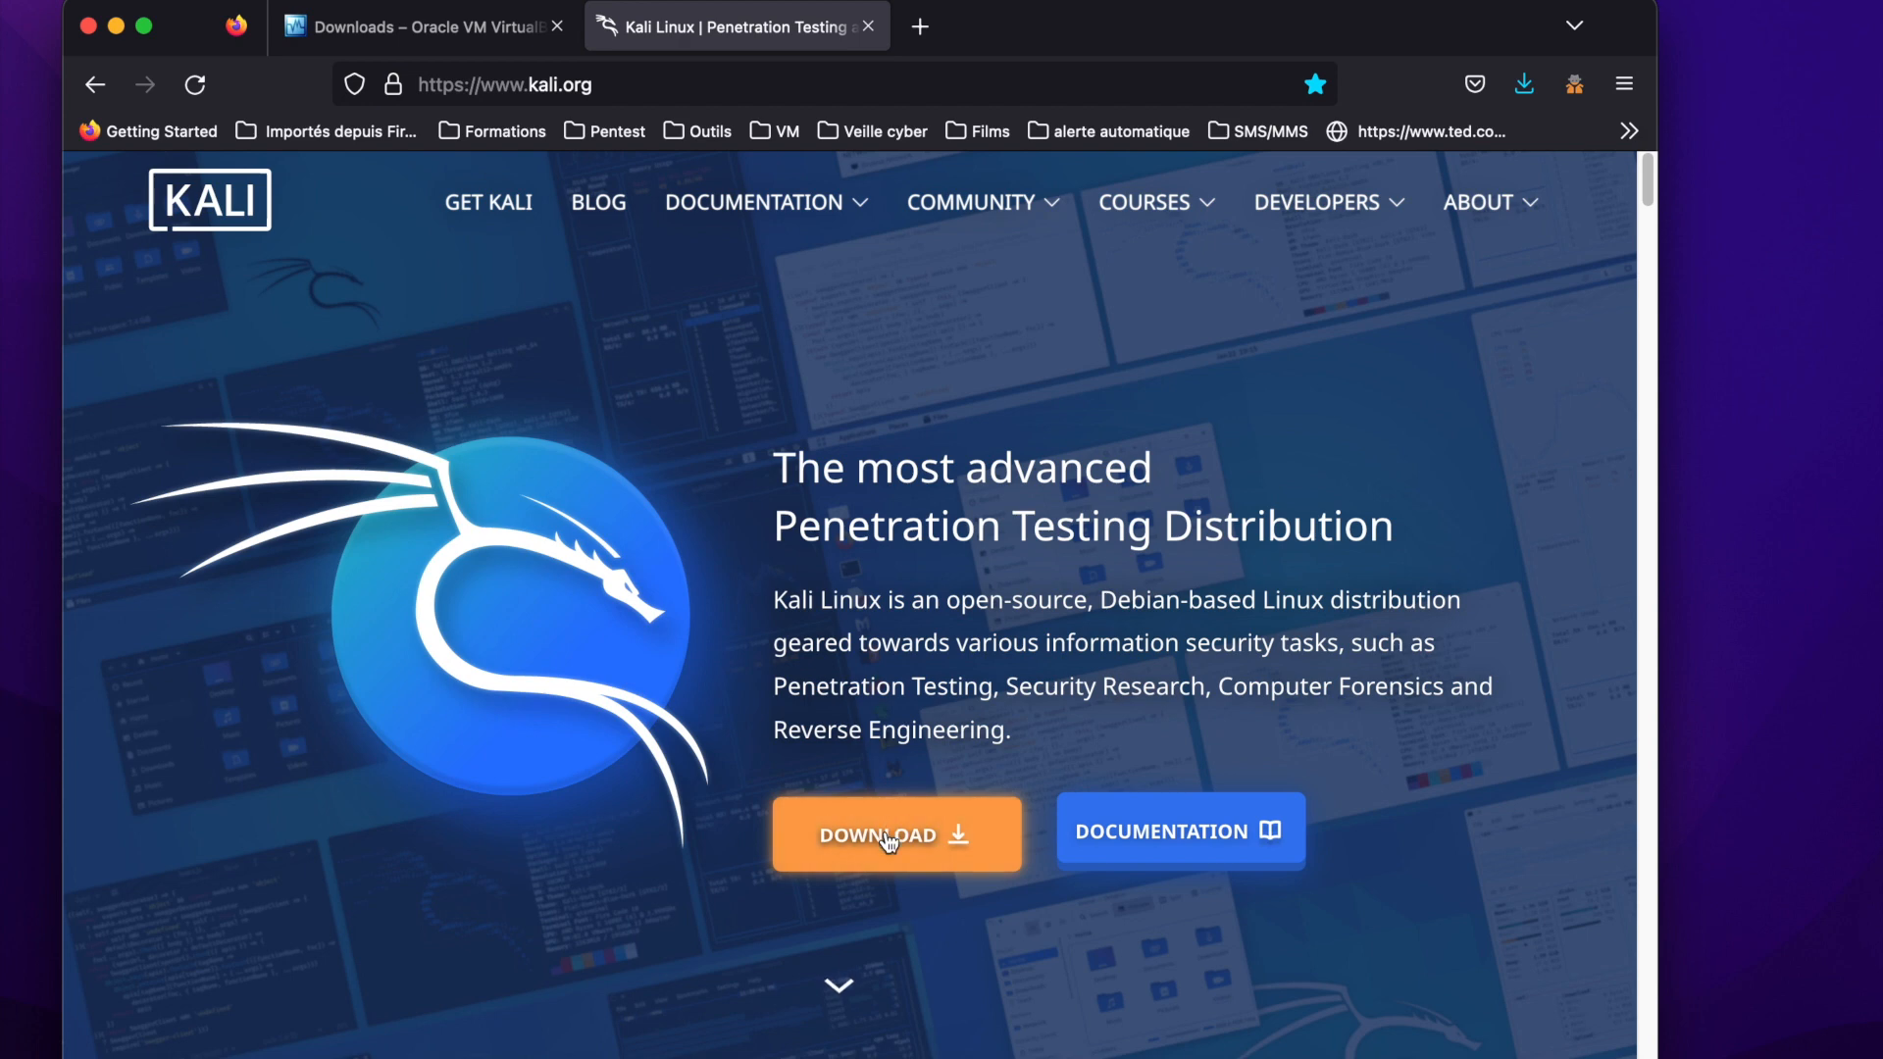
pyautogui.click(888, 838)
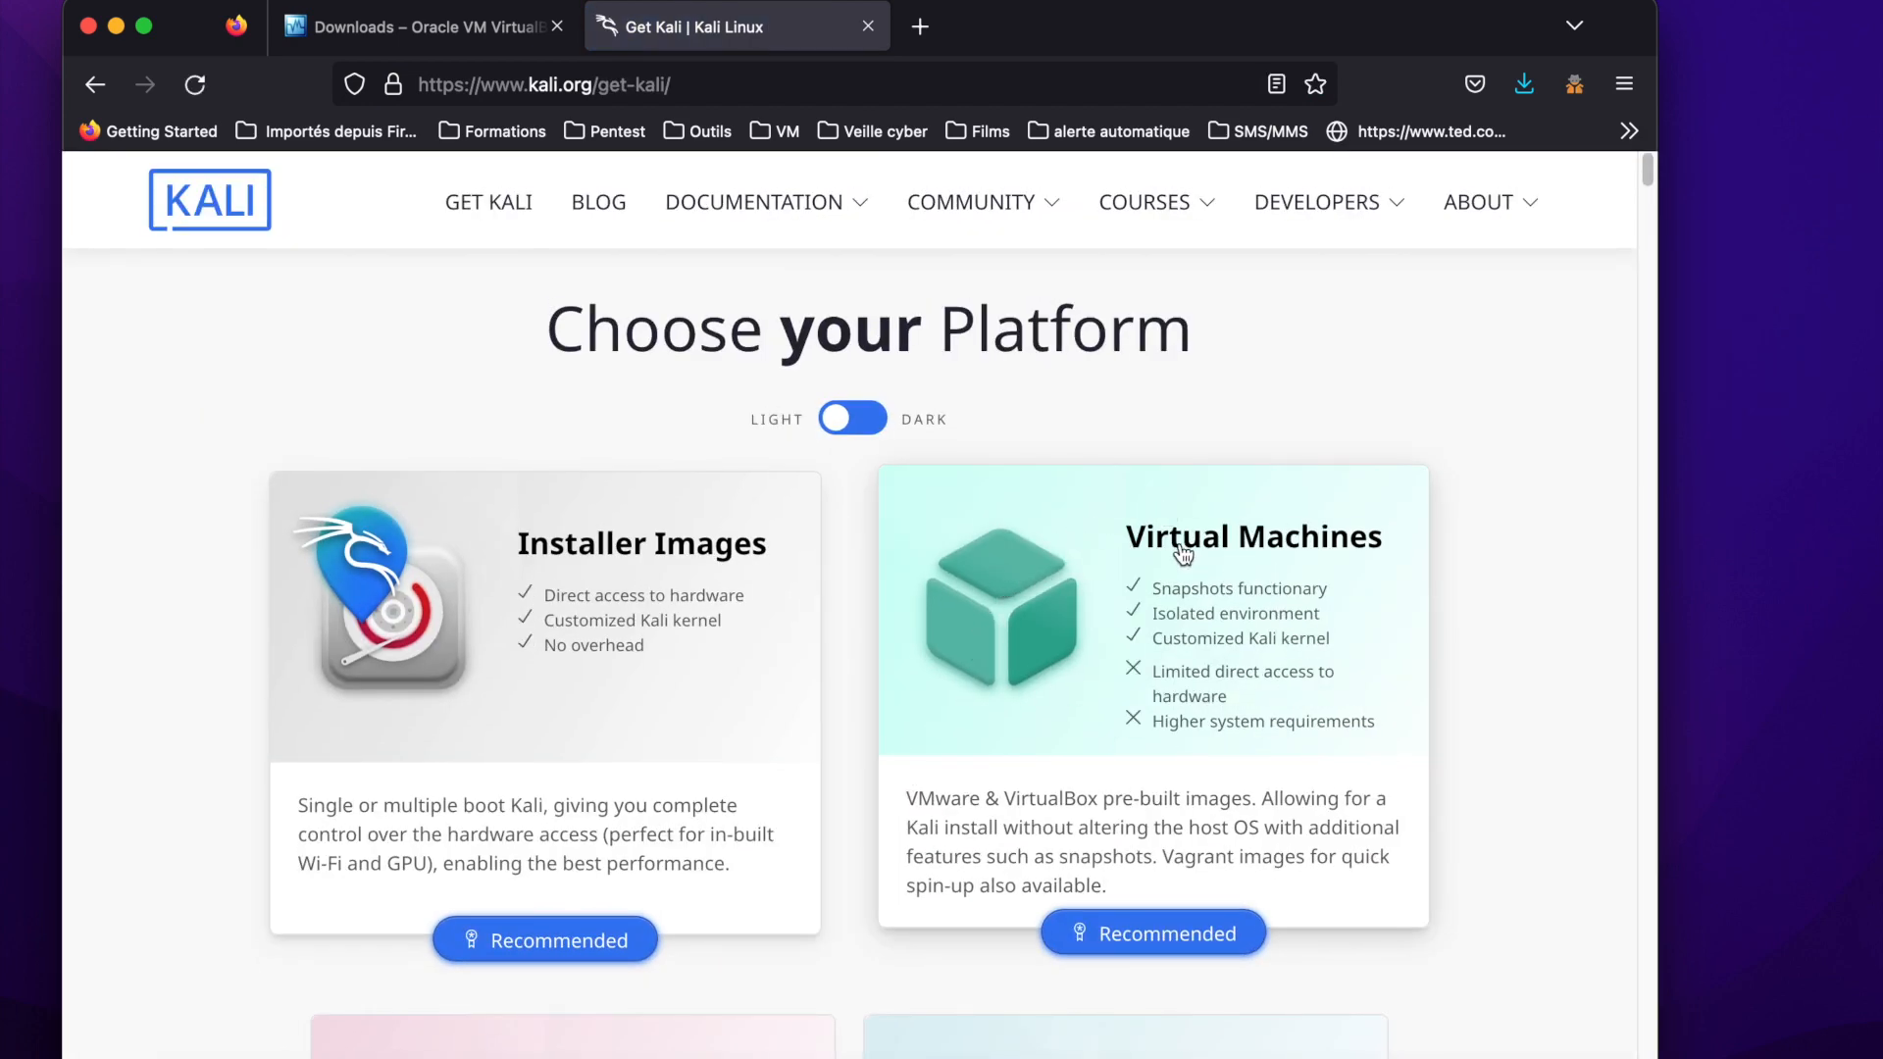
pyautogui.click(1169, 606)
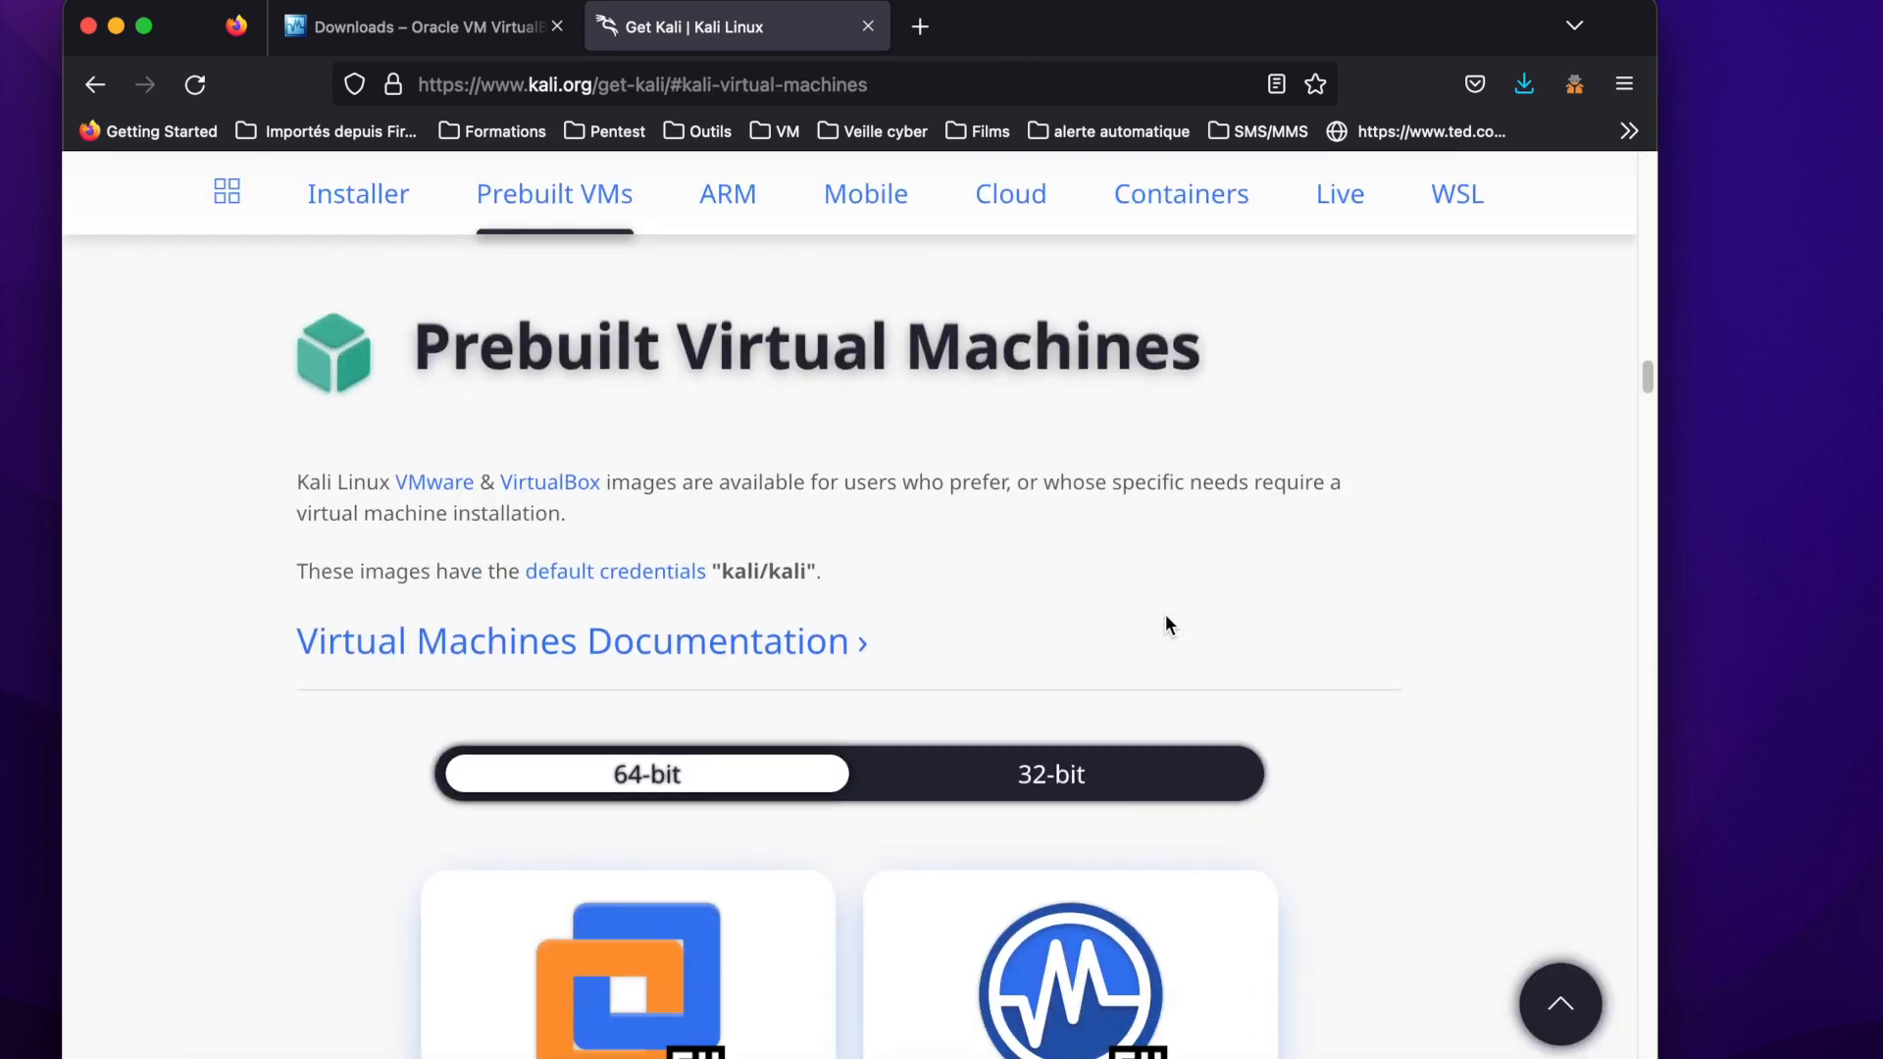
# Save the 64-bit VirtualBox image kali-linux-2022.3-virtualbox-amd64.7z to the Downloads folder and close the browser window.
pyautogui.scroll(-3, 1165, 613)
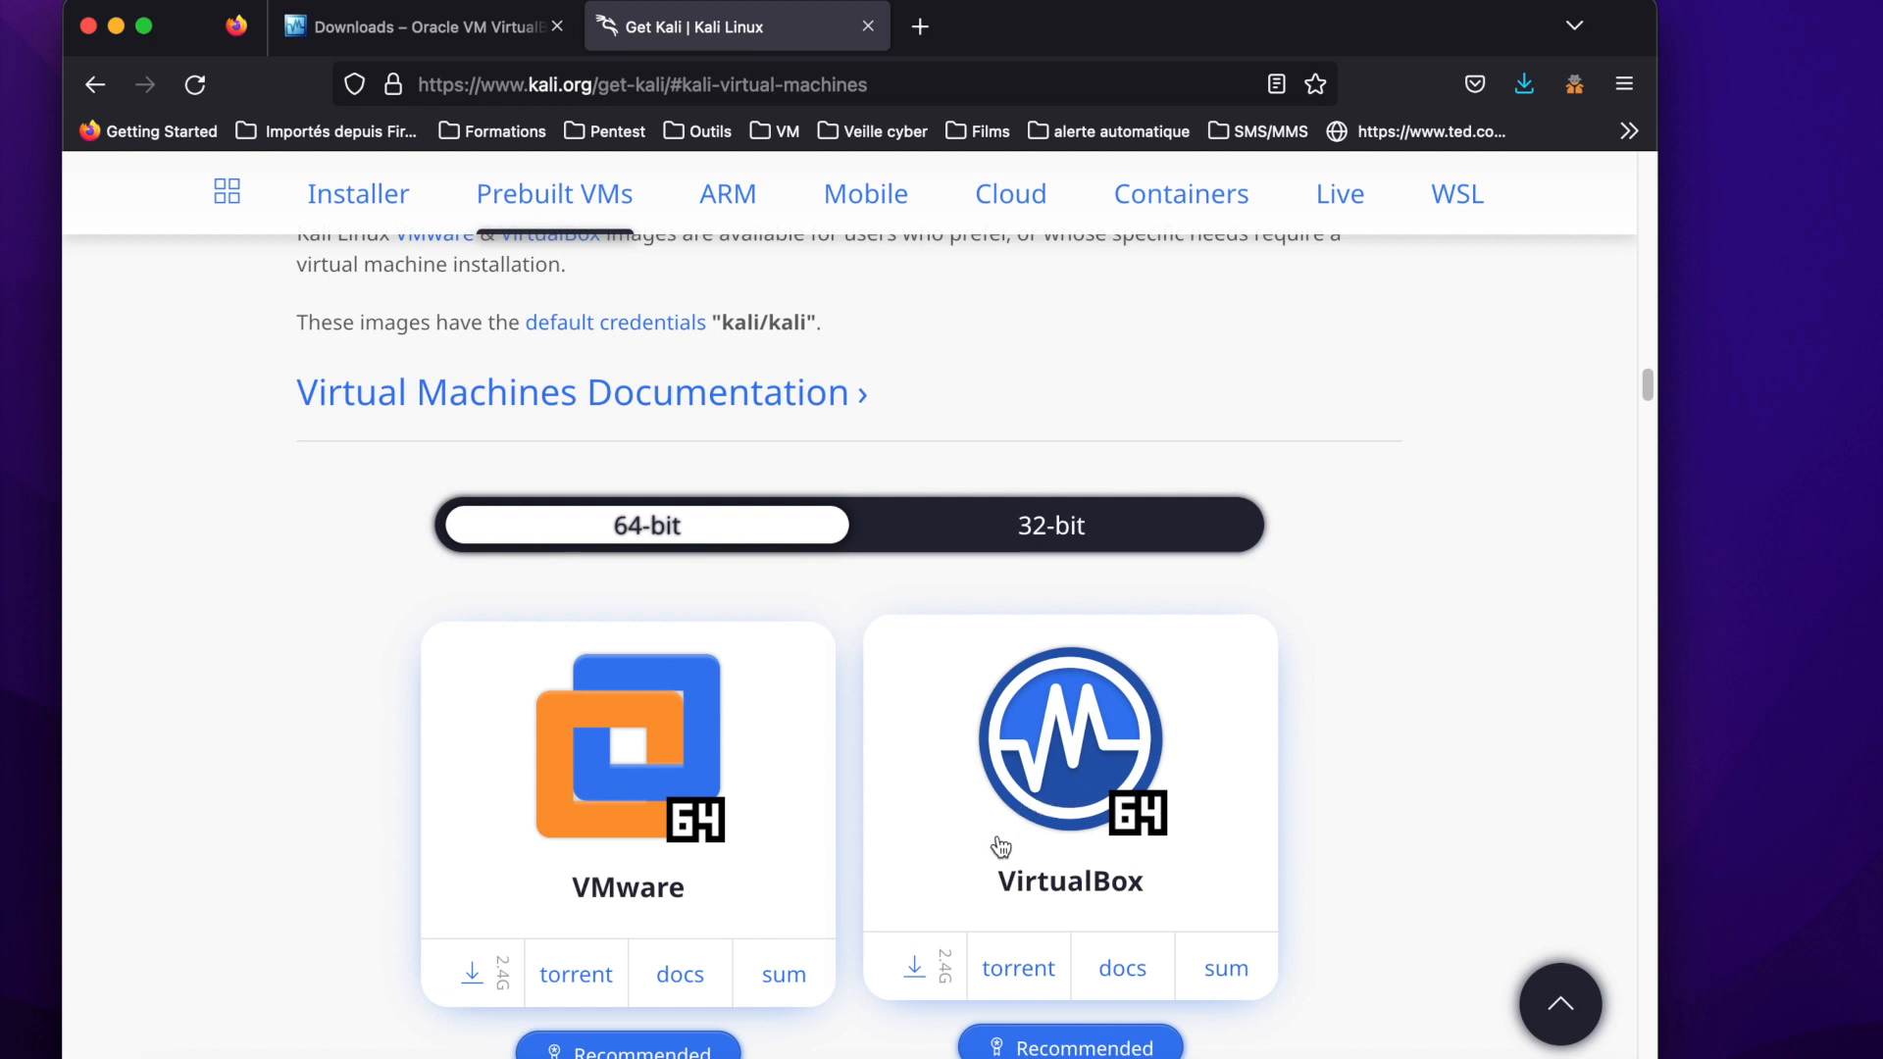
pyautogui.click(915, 970)
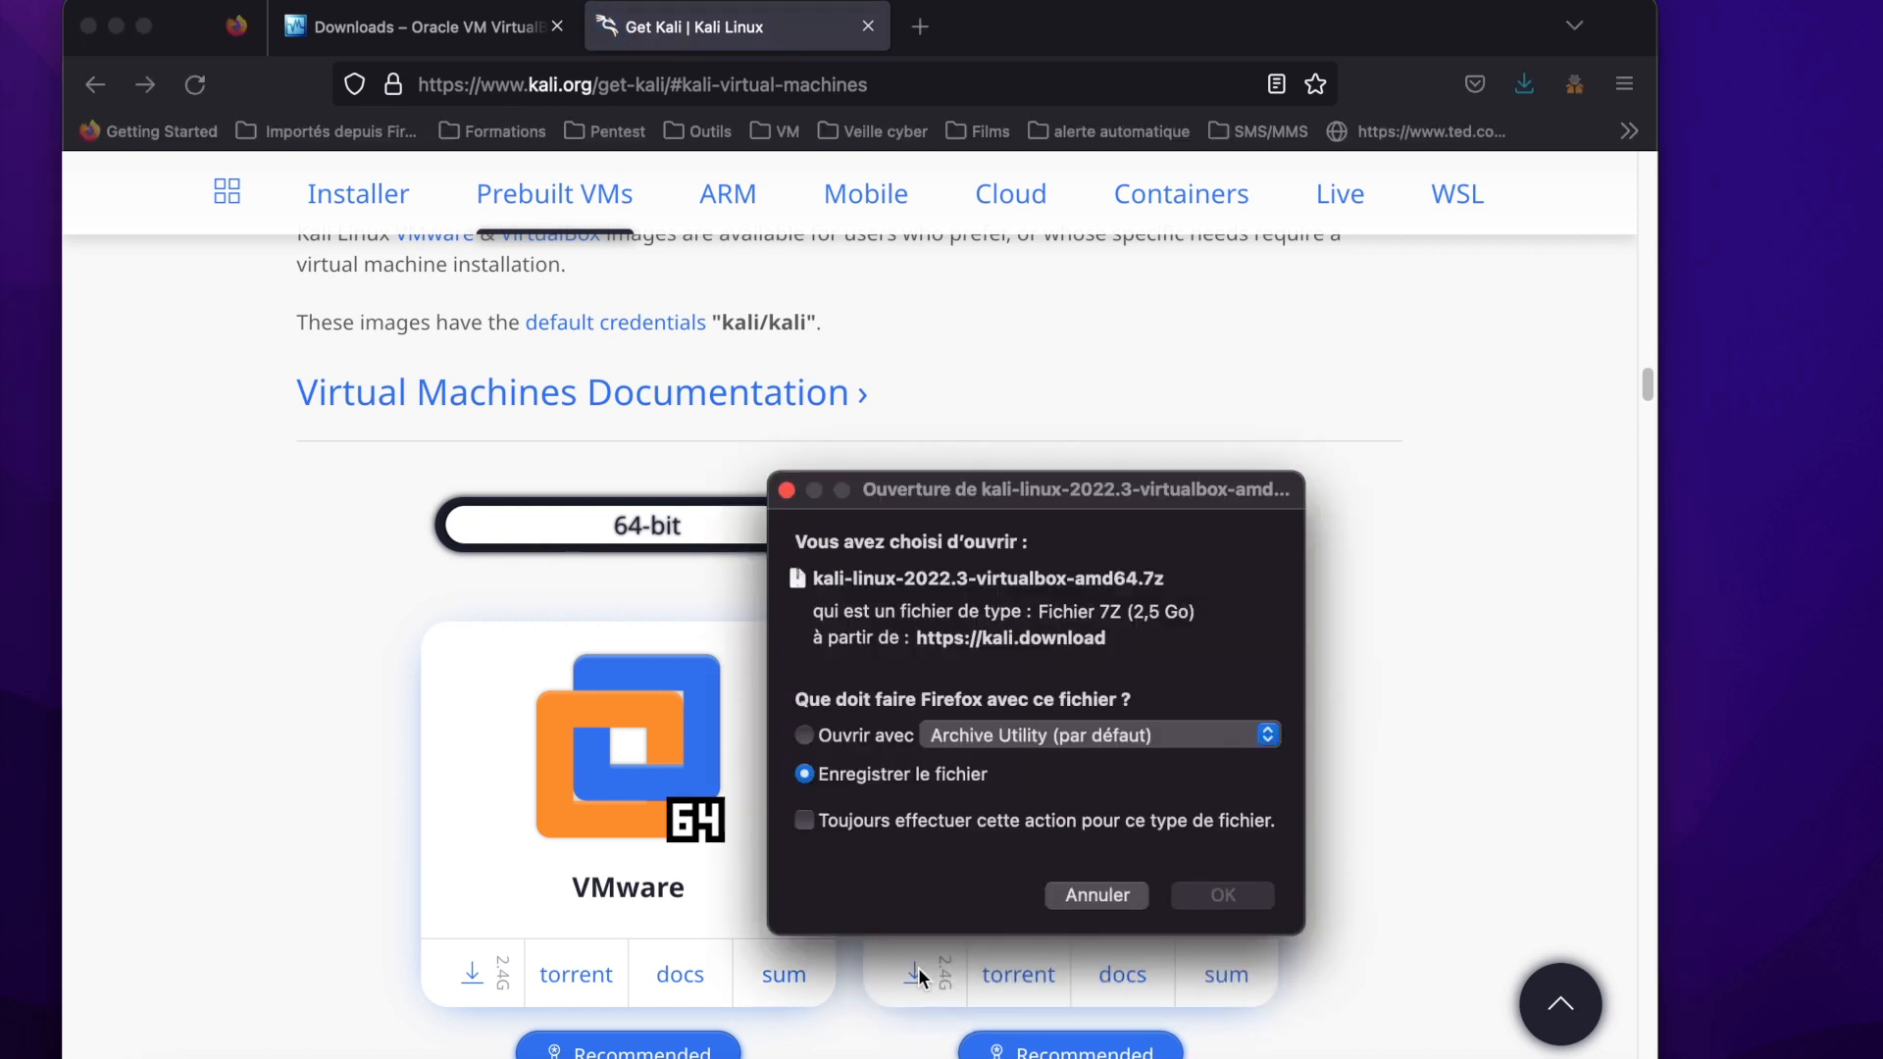
pyautogui.click(1231, 897)
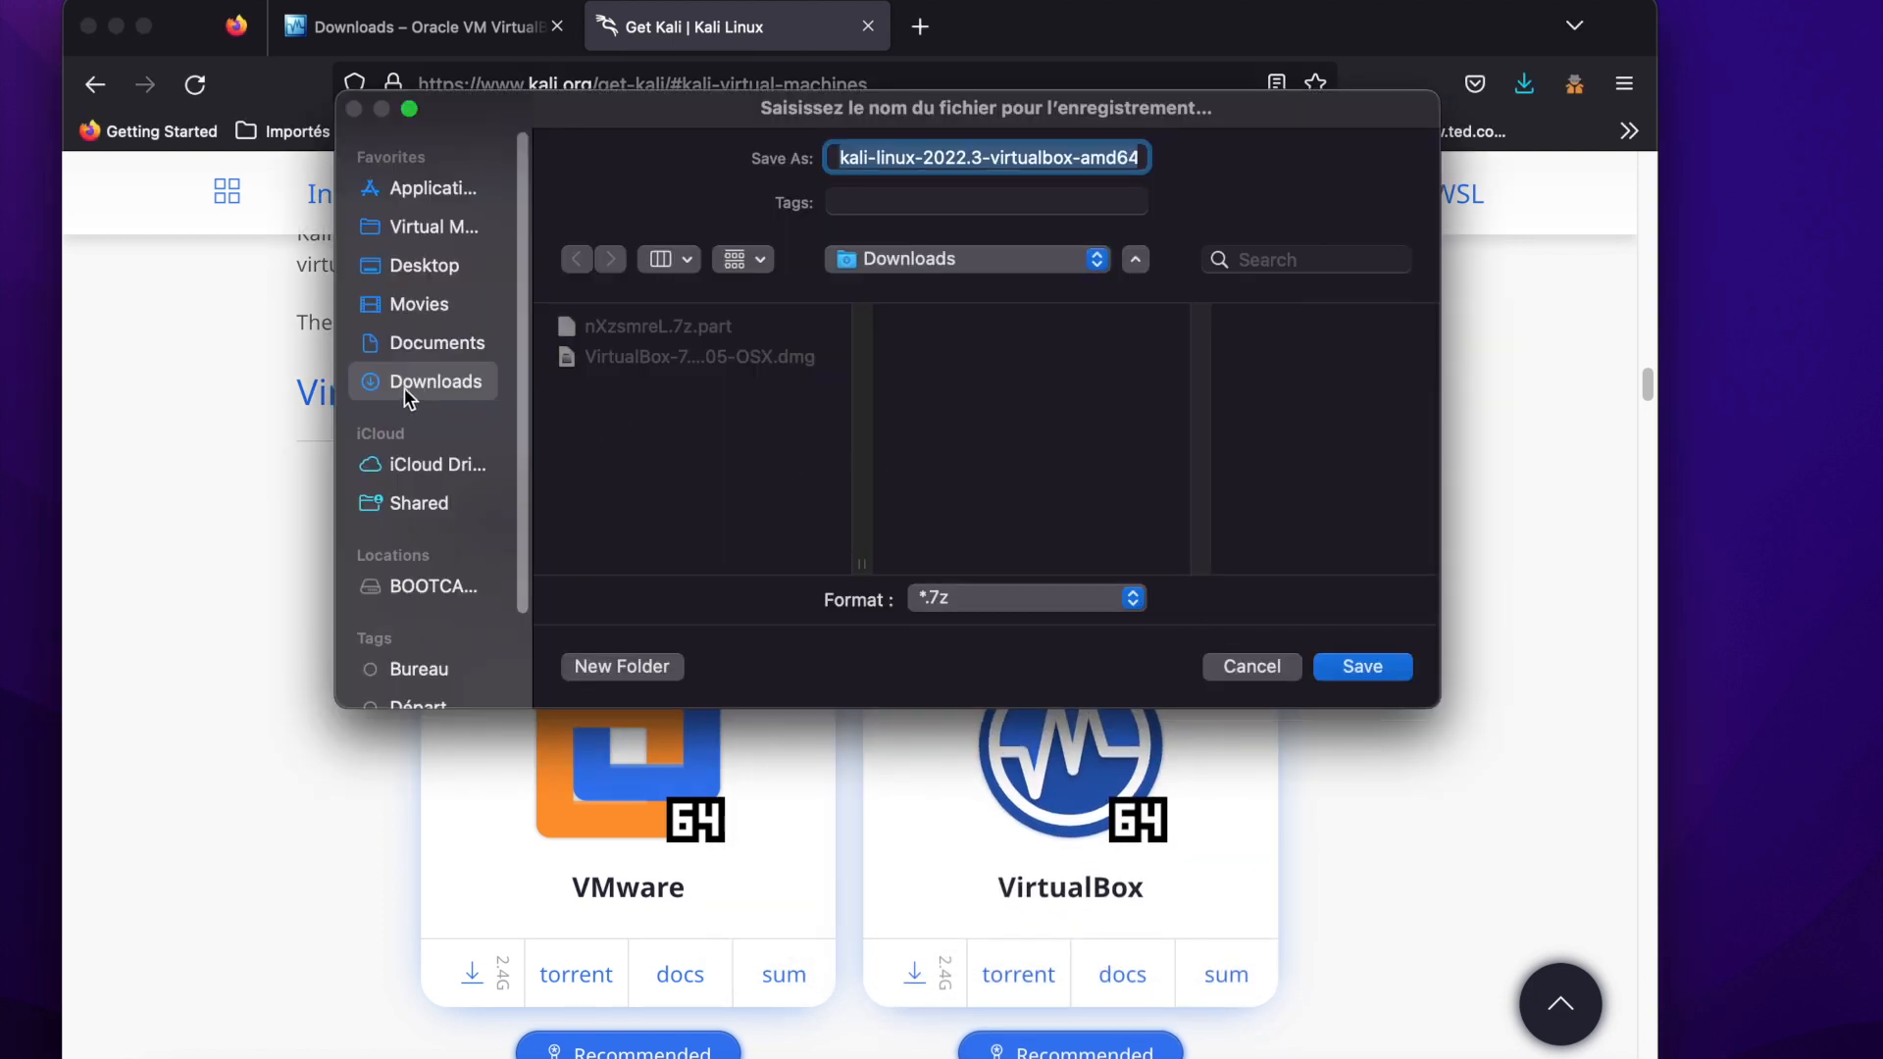
pyautogui.click(1346, 663)
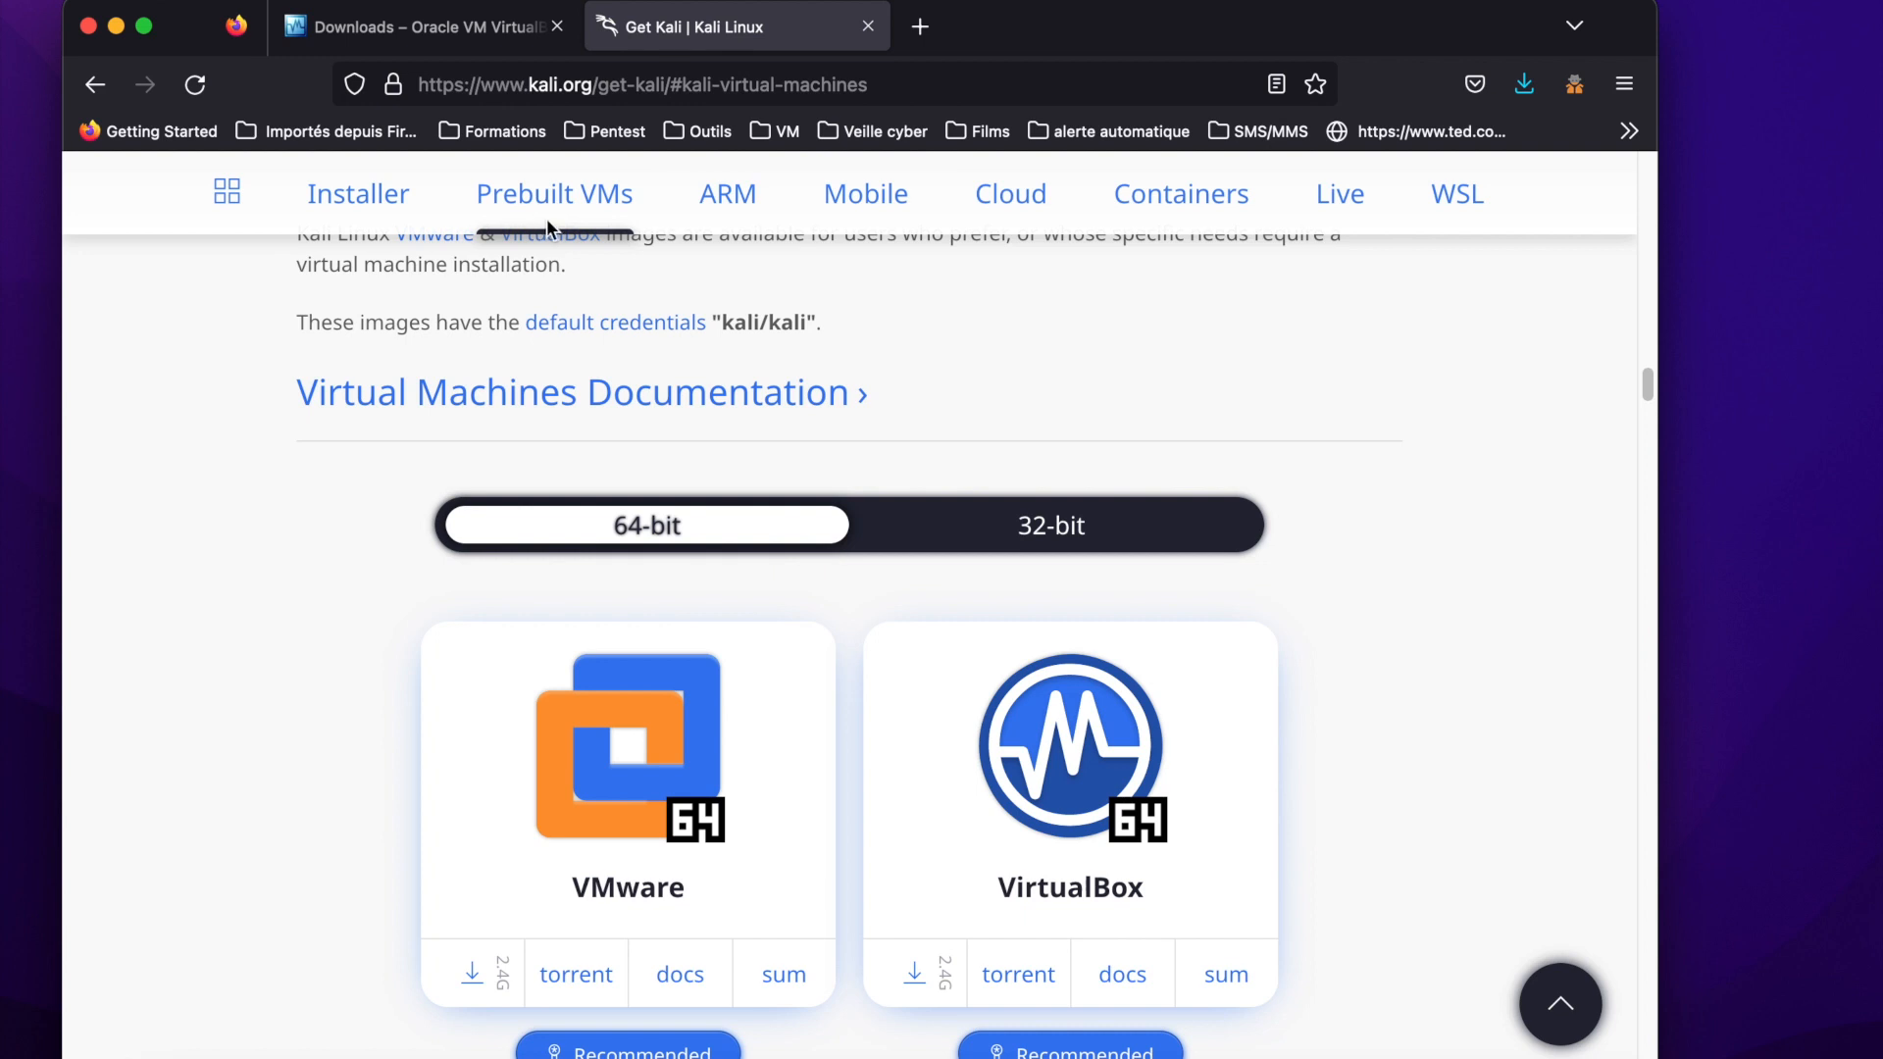
pyautogui.click(89, 27)
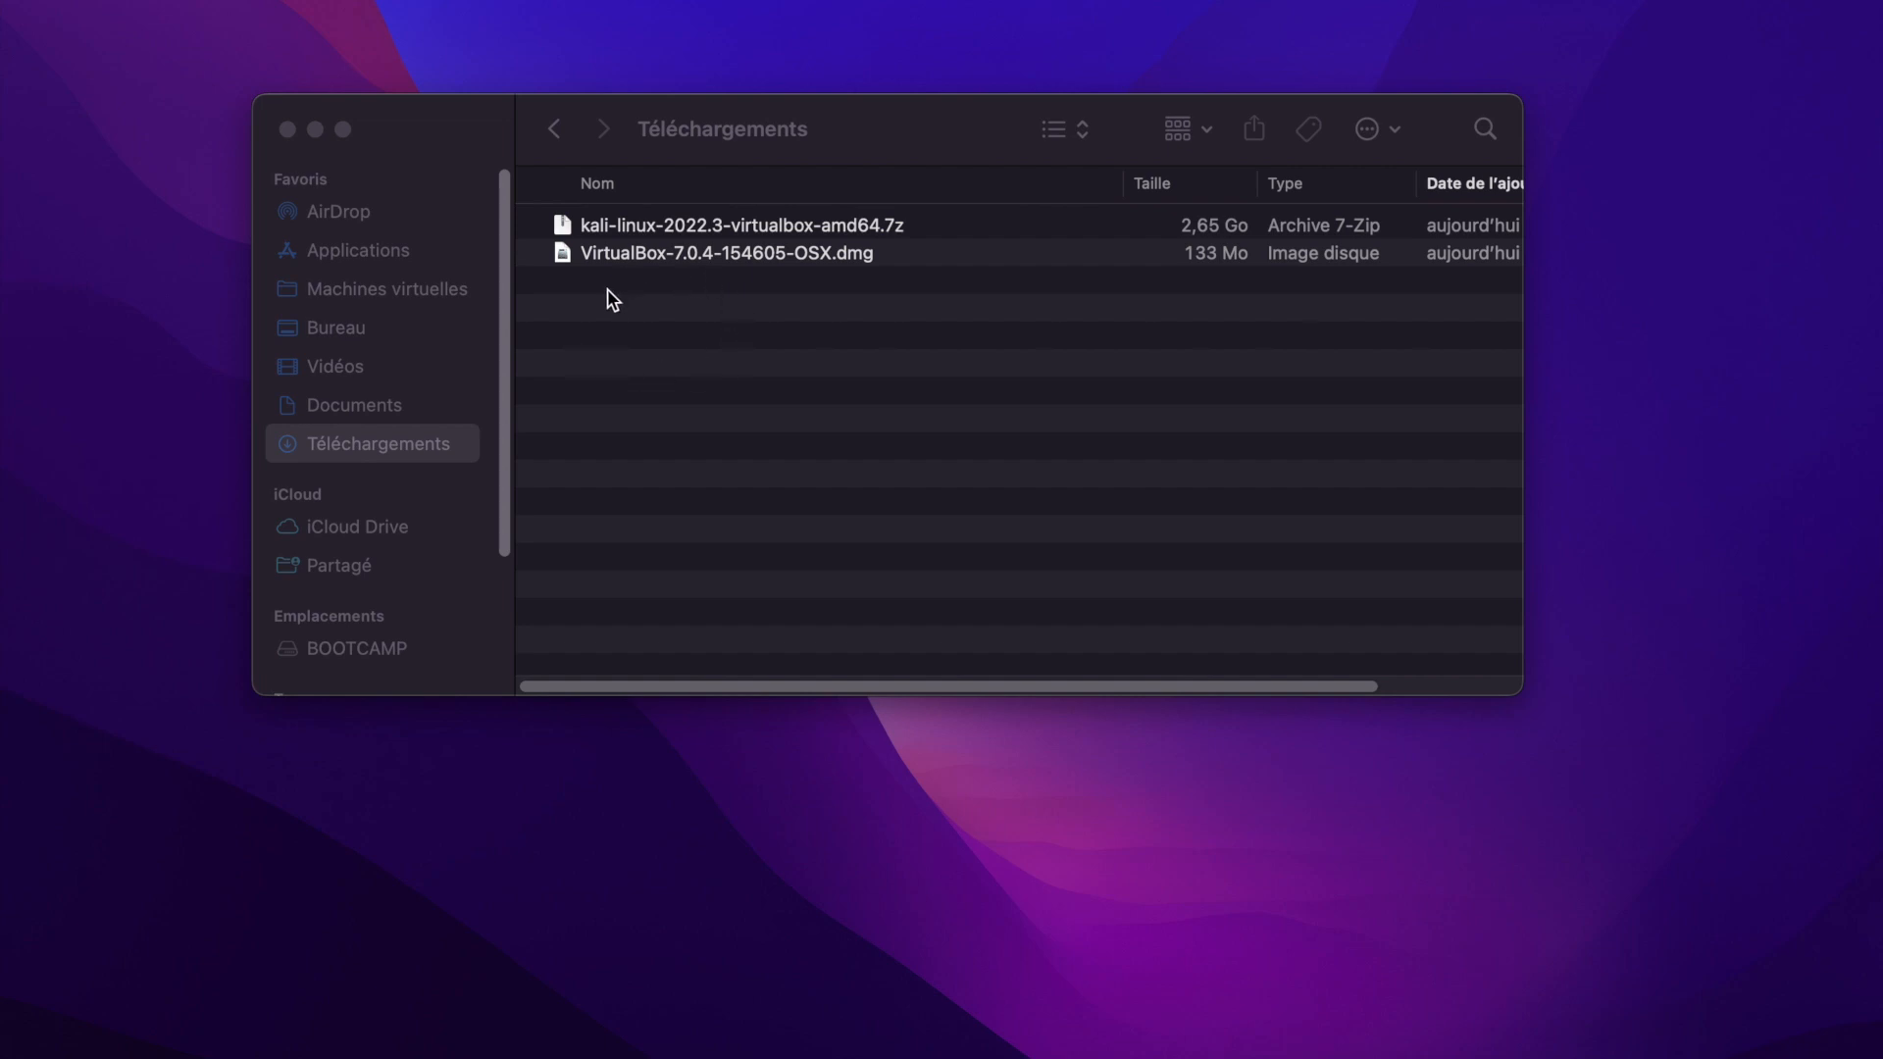
# Open the disk image VirtualBox-7.0.4-154605-OSX.dmg and launch the VirtualBox.pkg installer.
pyautogui.doubleClick(681, 251)
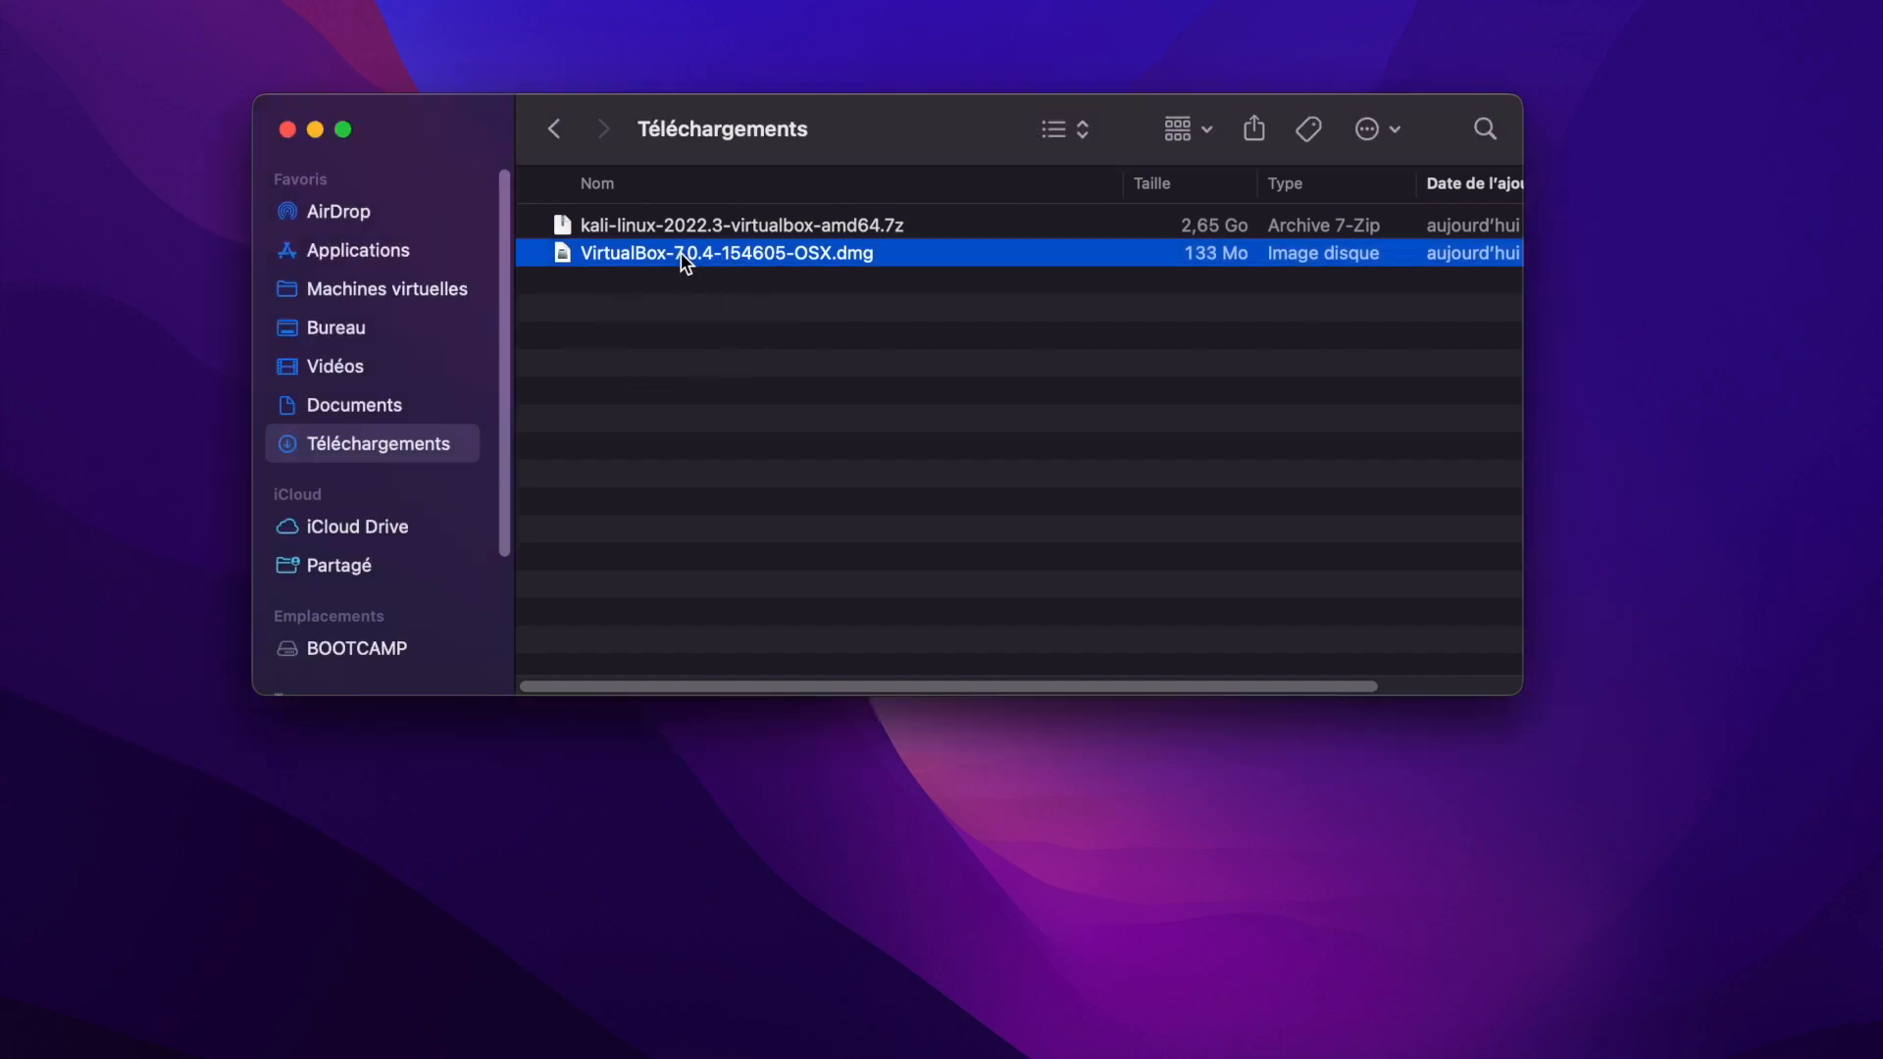
pyautogui.click(251, 216)
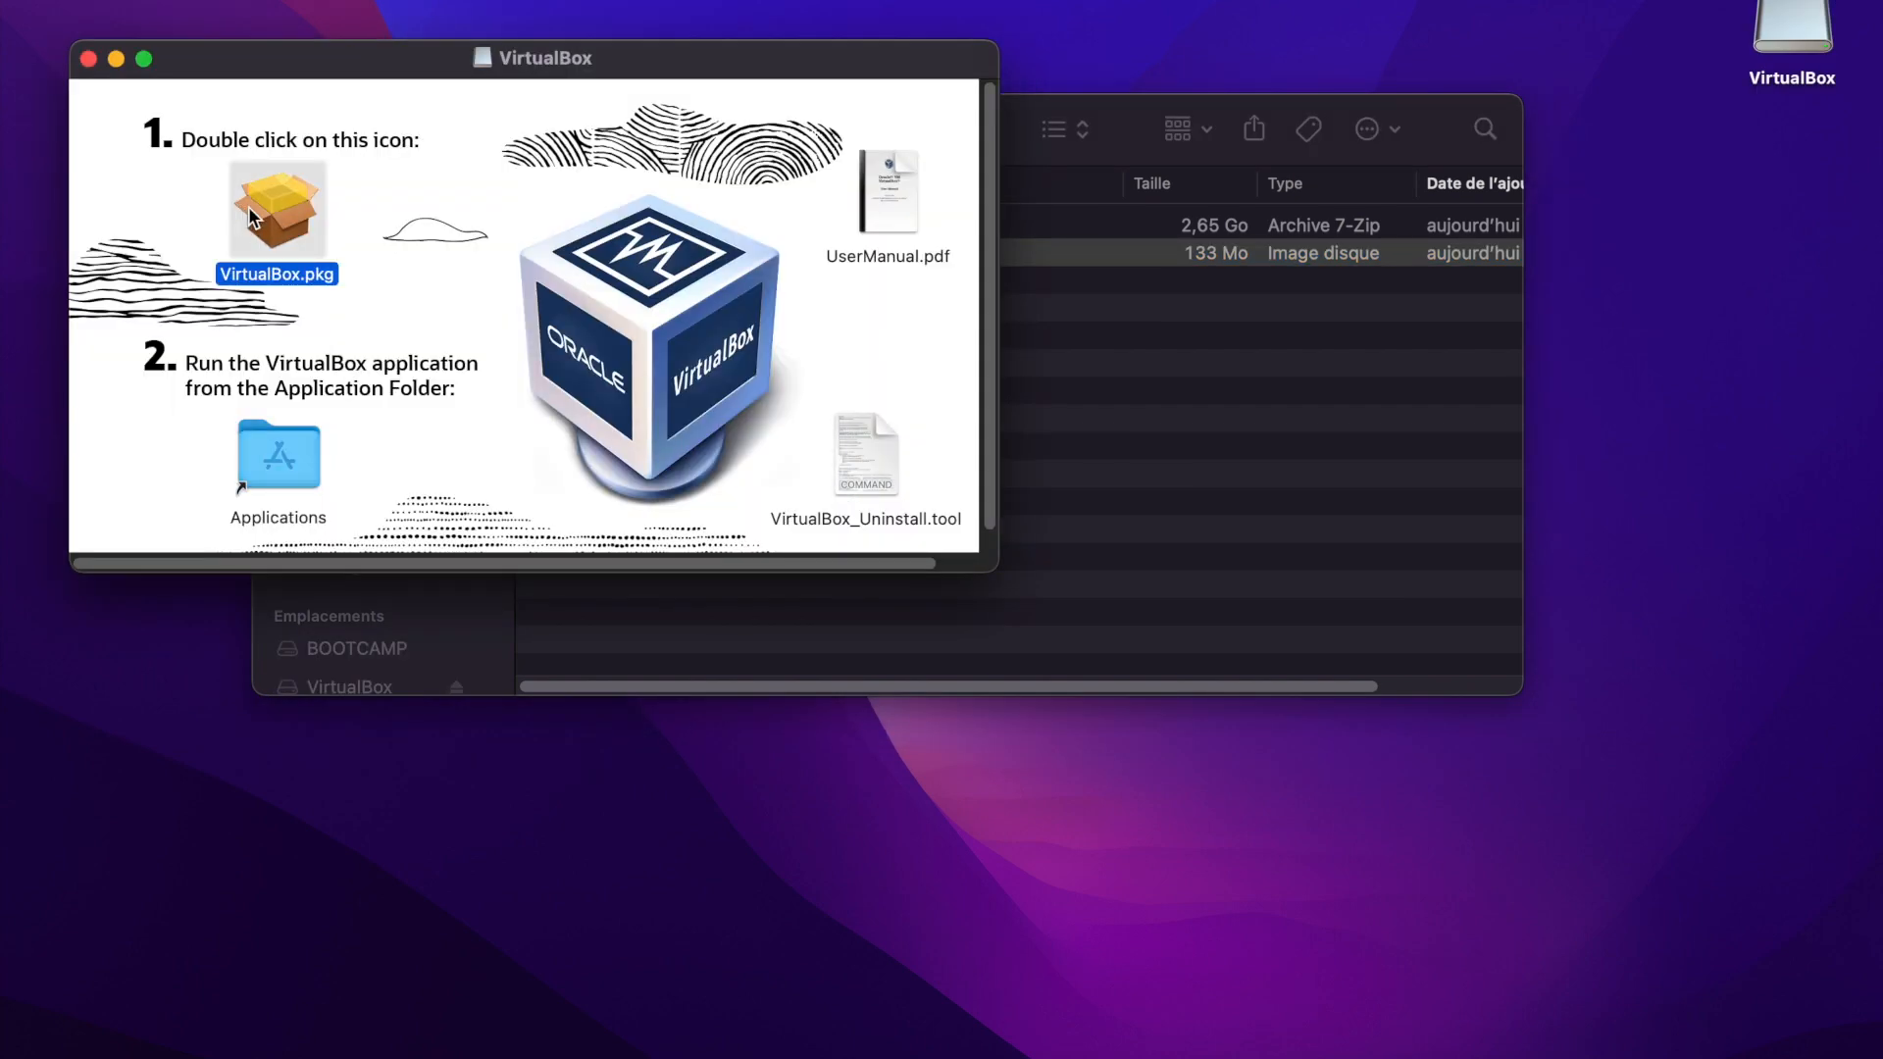
pyautogui.doubleClick(271, 210)
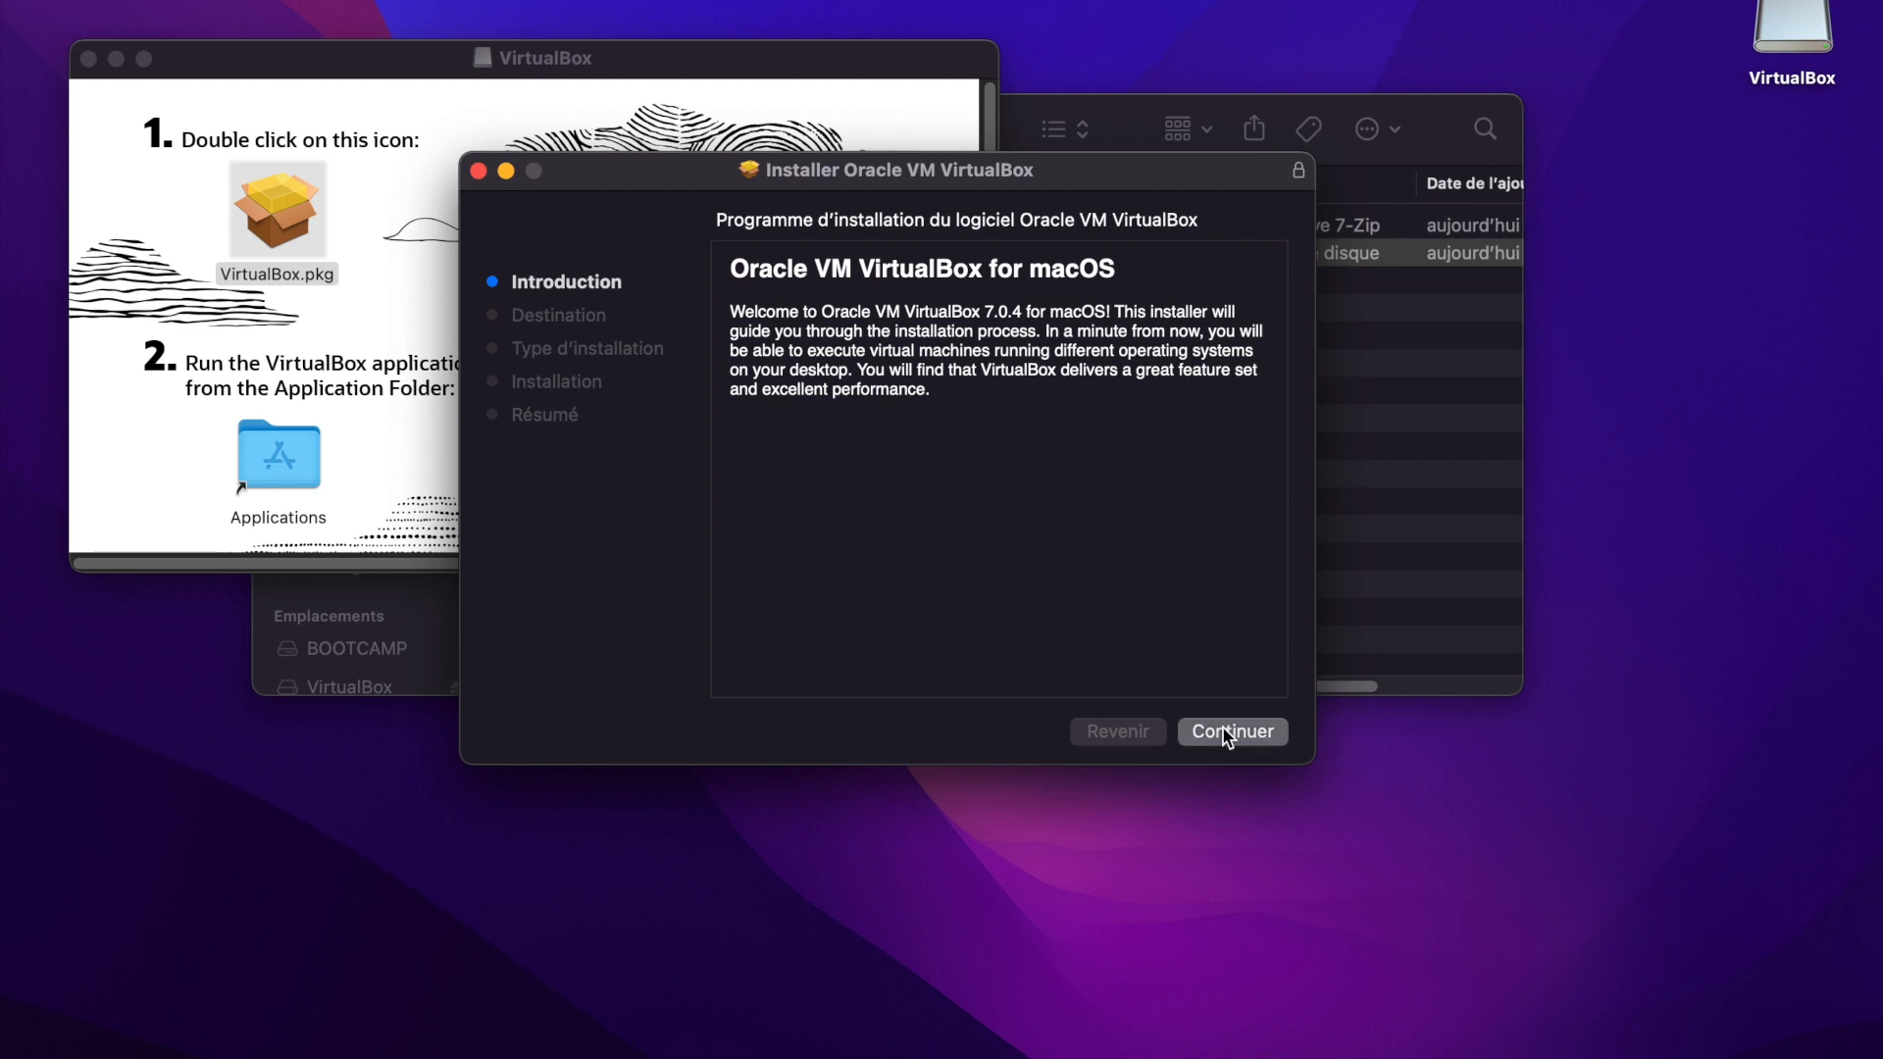
# Run the standard VirtualBox installation, authorizing it with the account password, and move the installer to the trash on closing.
pyautogui.click(1225, 734)
pyautogui.click(1222, 730)
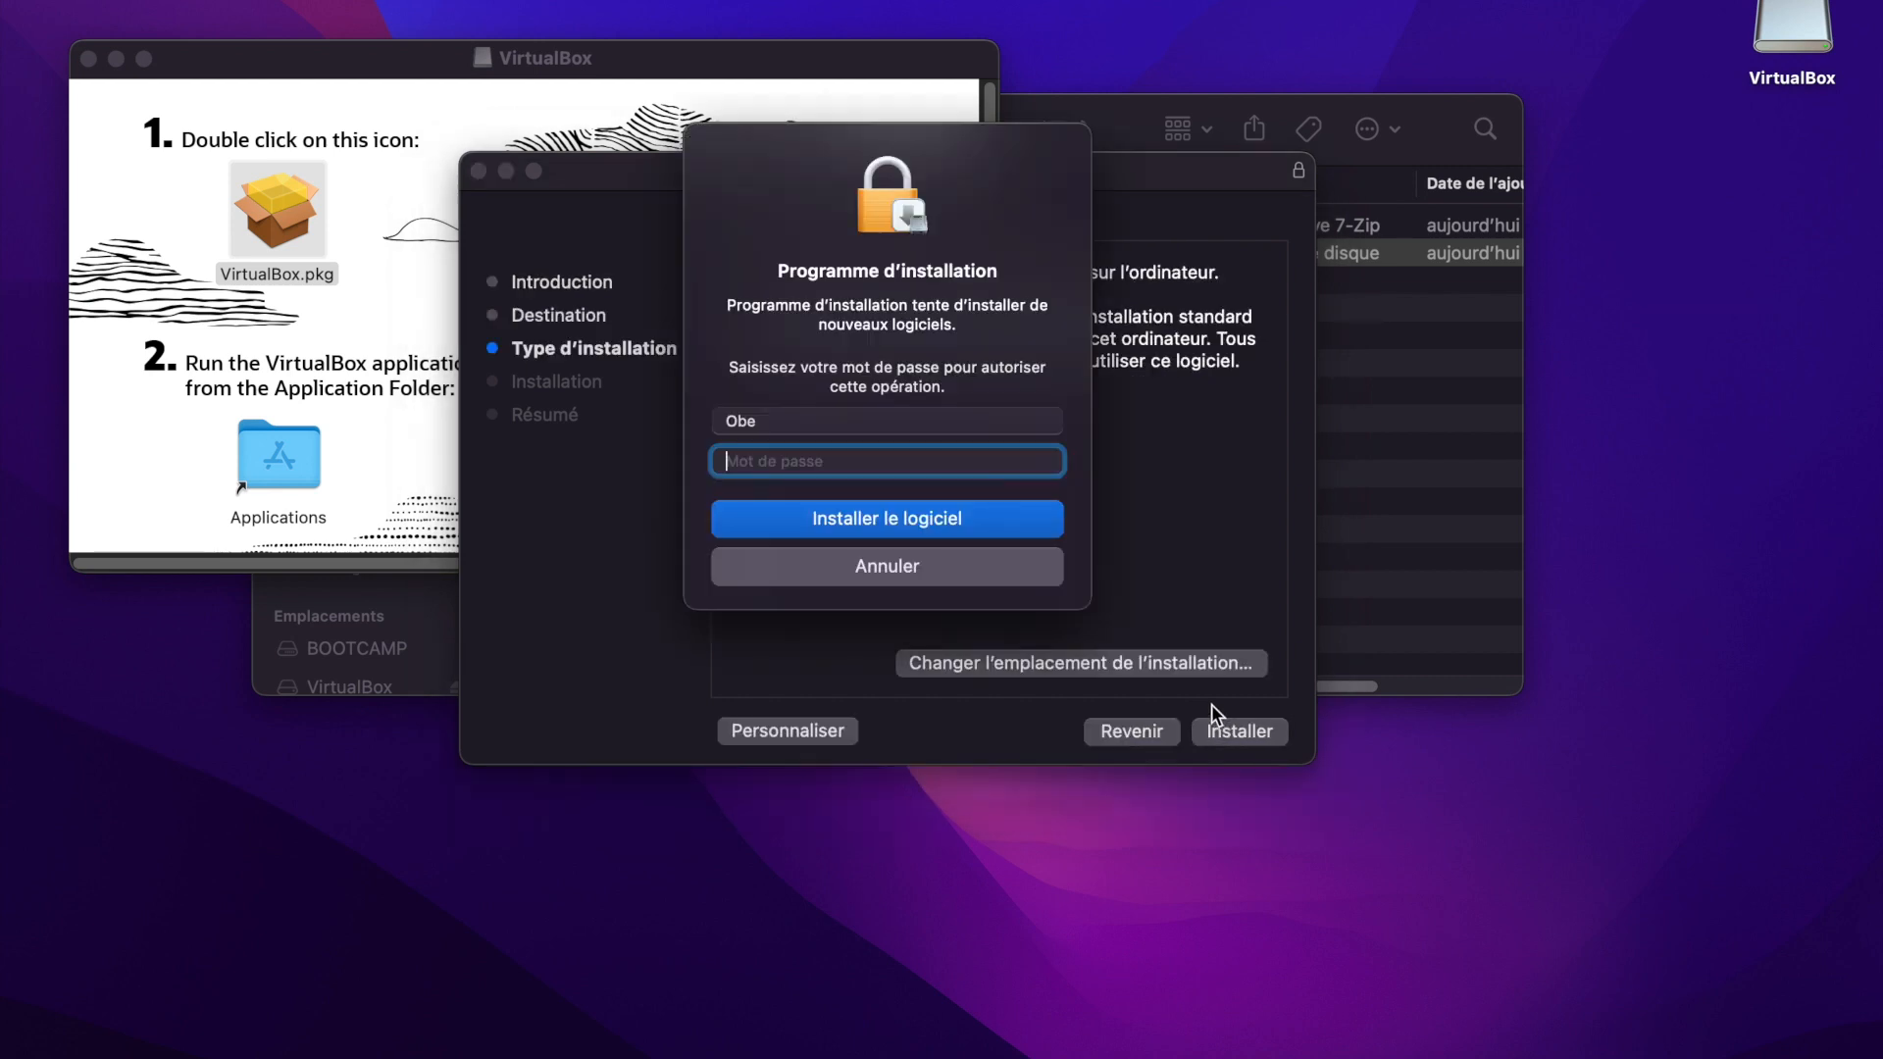
pyautogui.write('••••••••••••••••')
pyautogui.press('Return')
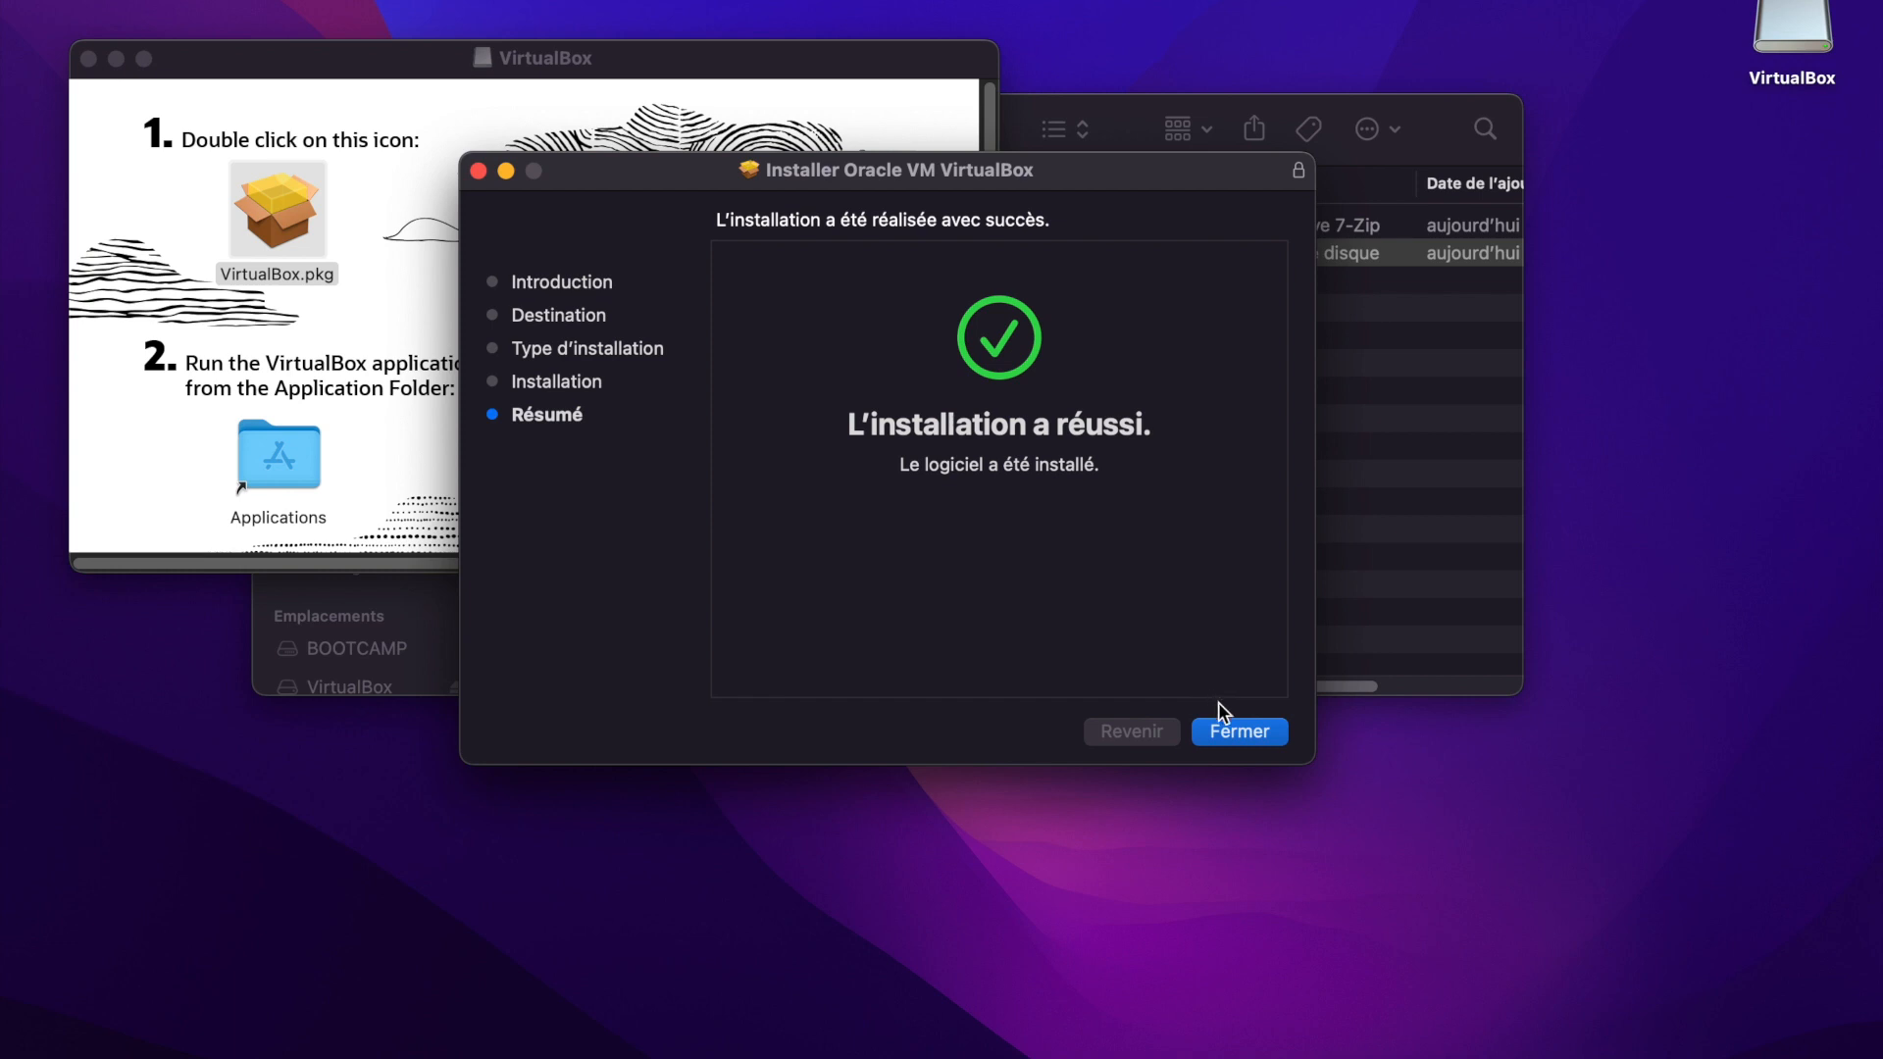
pyautogui.click(1231, 732)
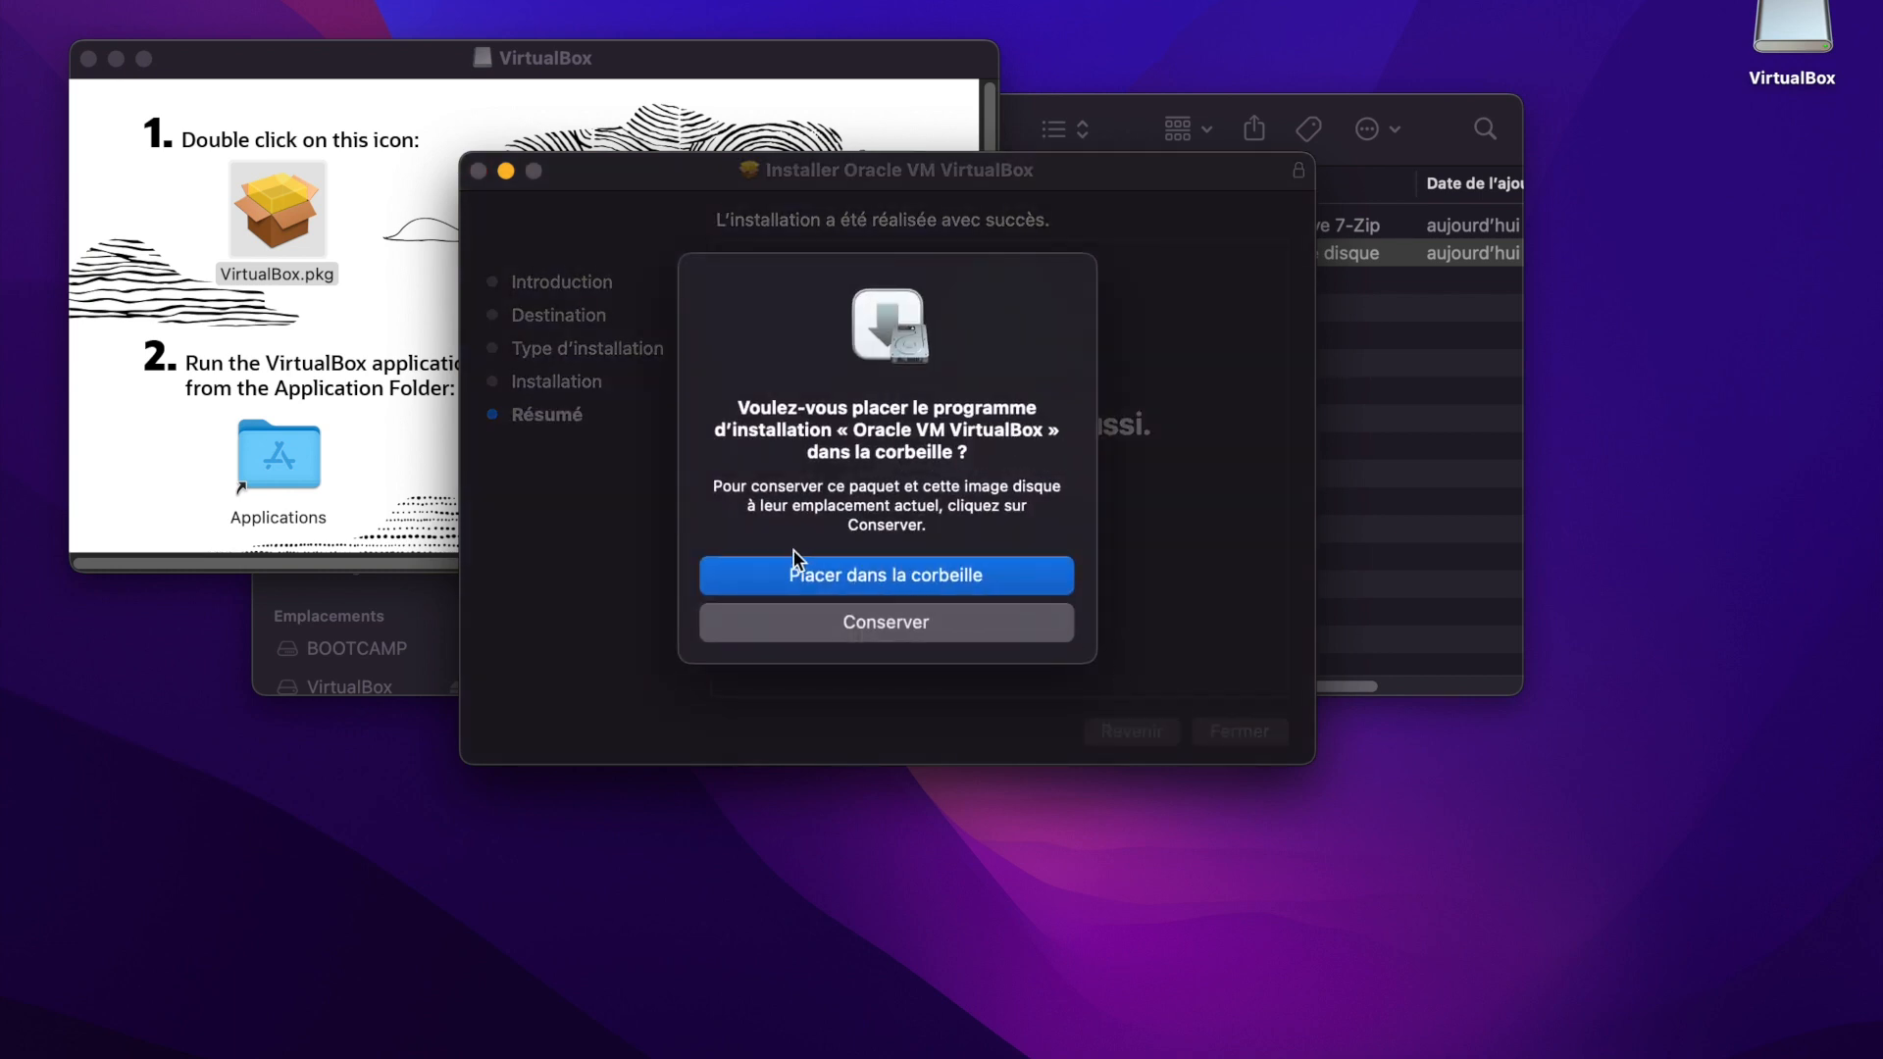
pyautogui.click(835, 575)
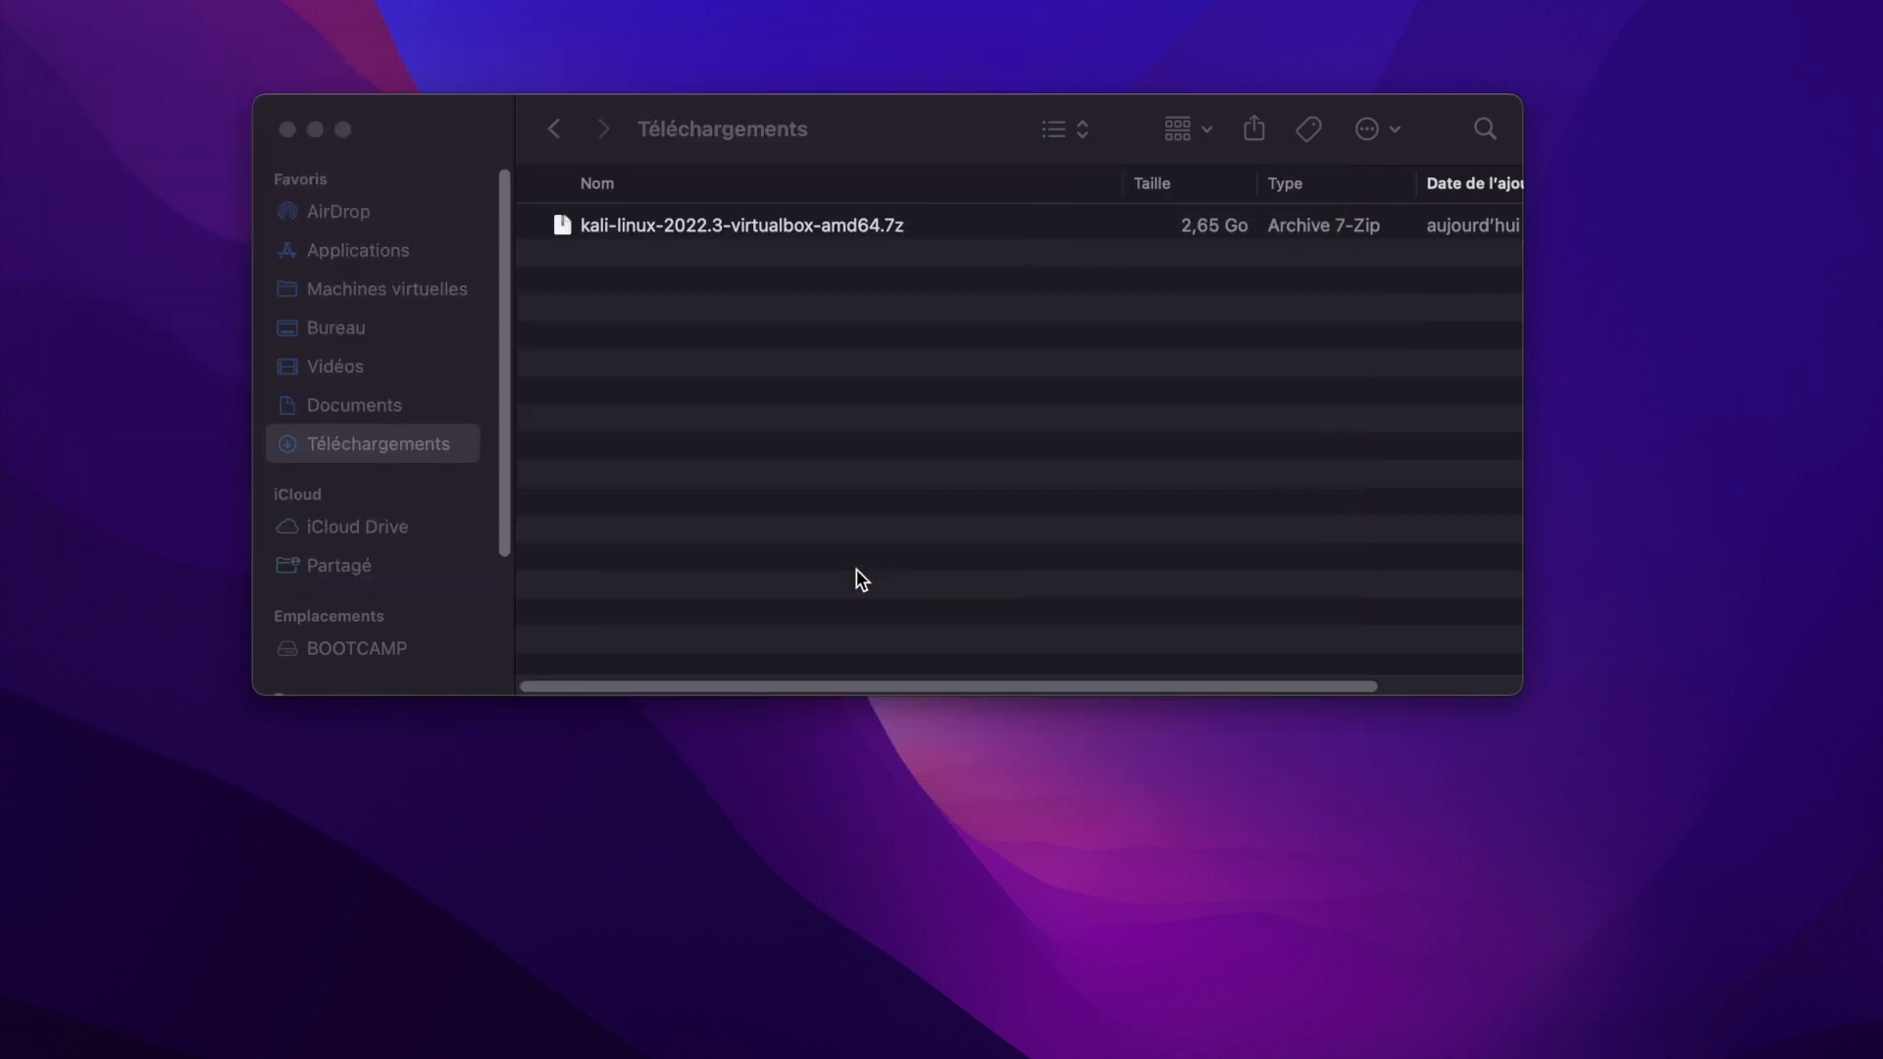
# Extract the archive kali-linux-2022.3-virtualbox-amd64.7z in the Downloads folder and close the folder window.
pyautogui.doubleClick(674, 227)
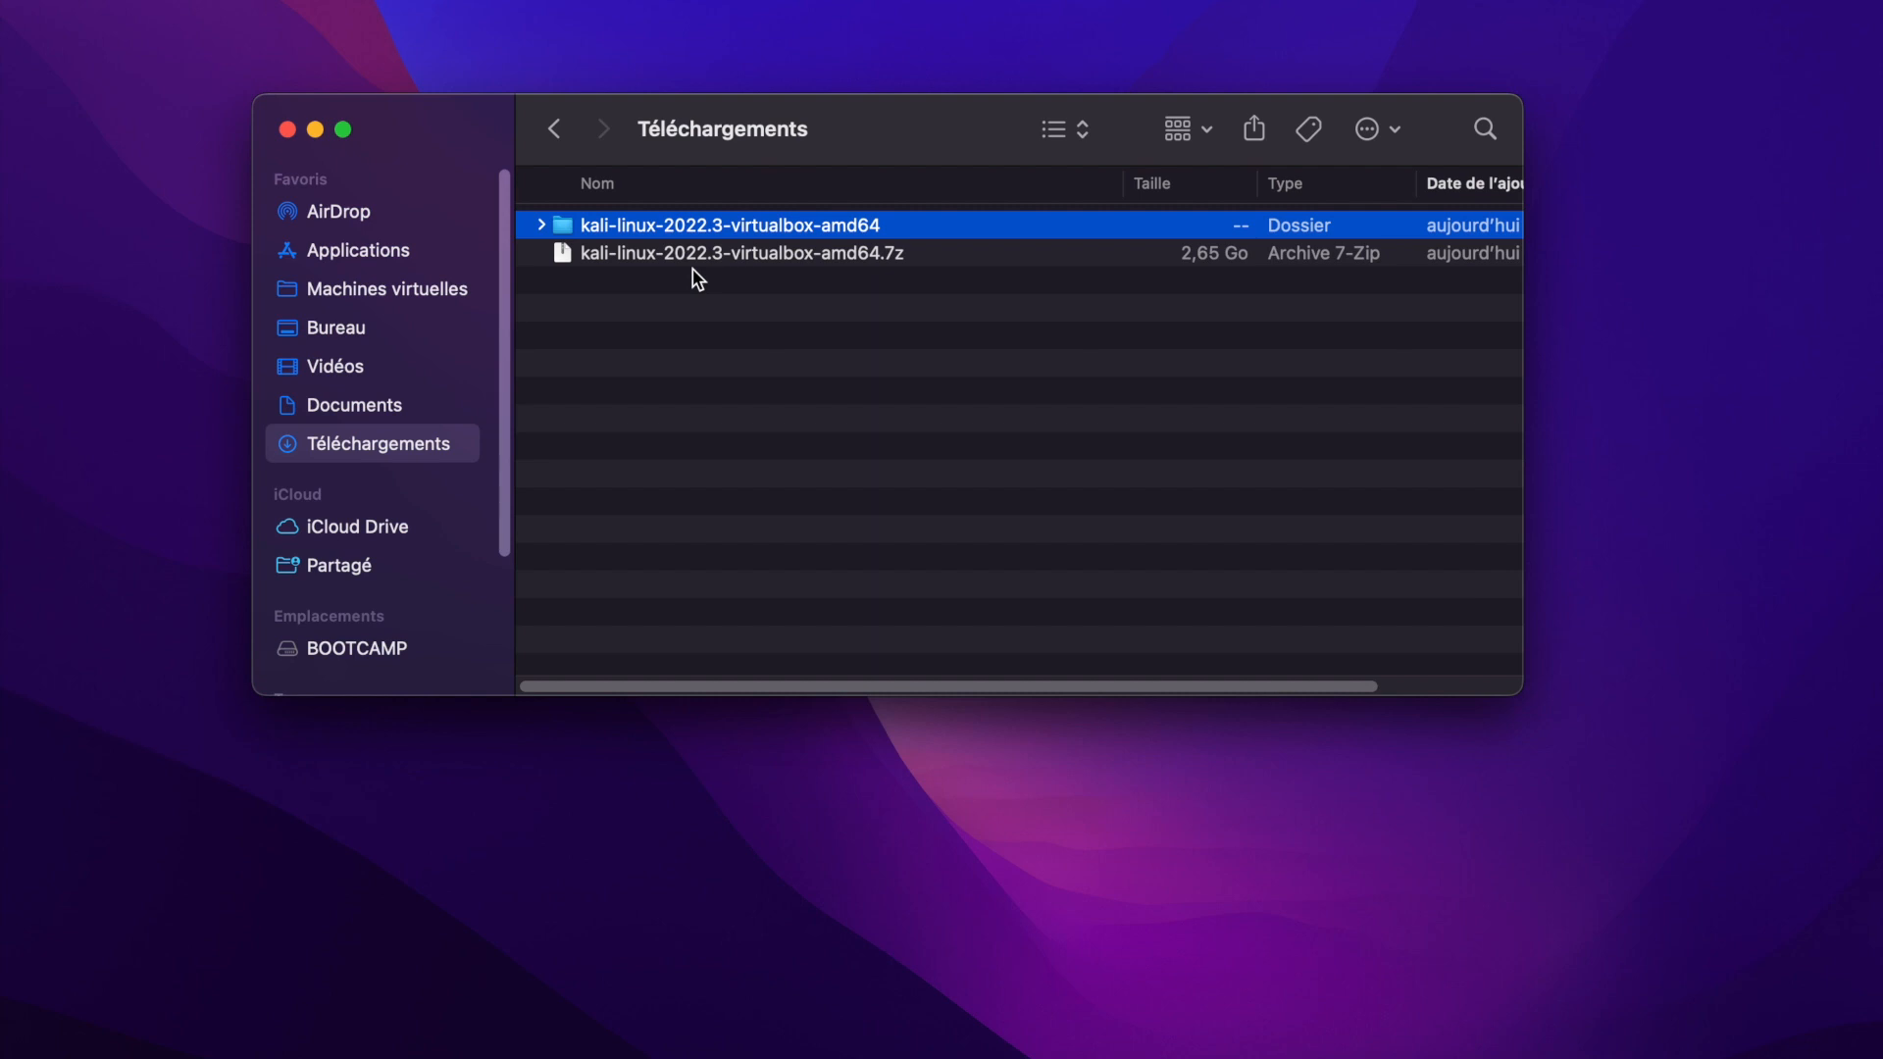
pyautogui.click(287, 130)
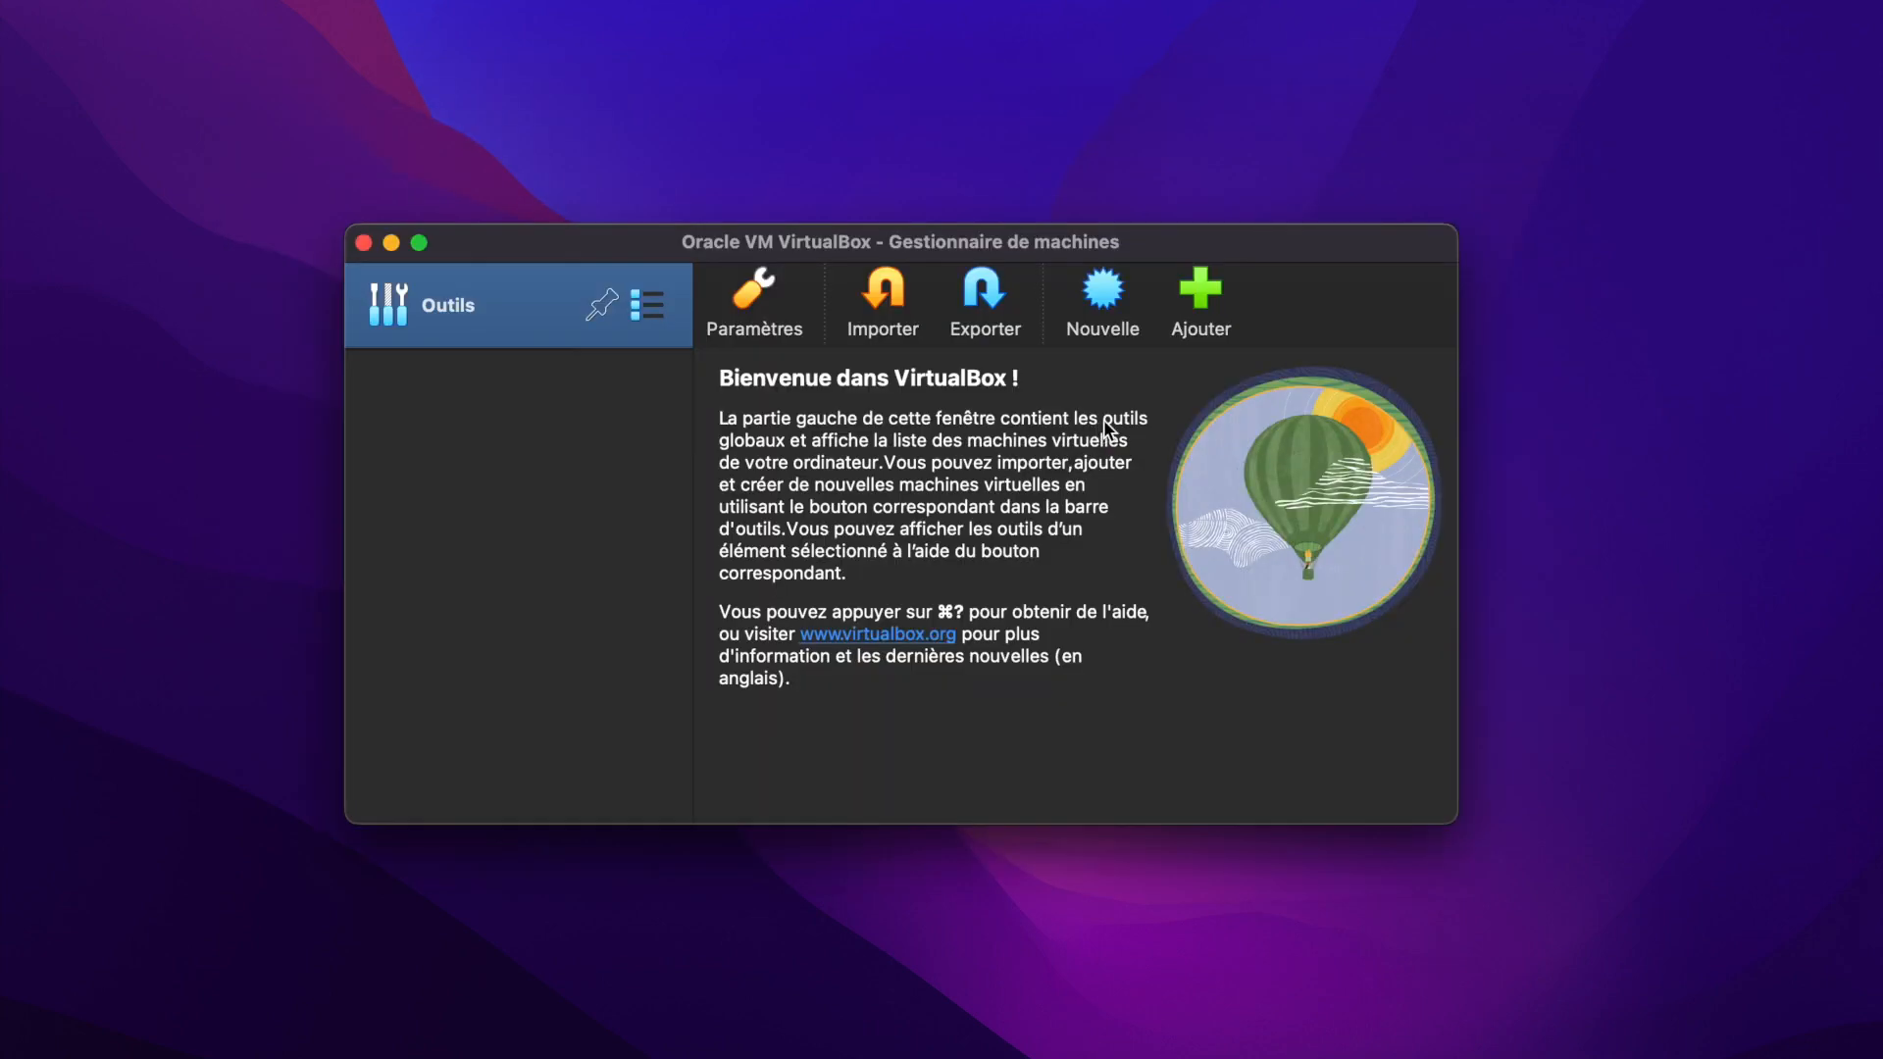
# Add the existing Kali machine to VirtualBox from the .vbox file in the extracted kali-linux-2022.3-virtualbox-amd64 folder.
pyautogui.click(1192, 291)
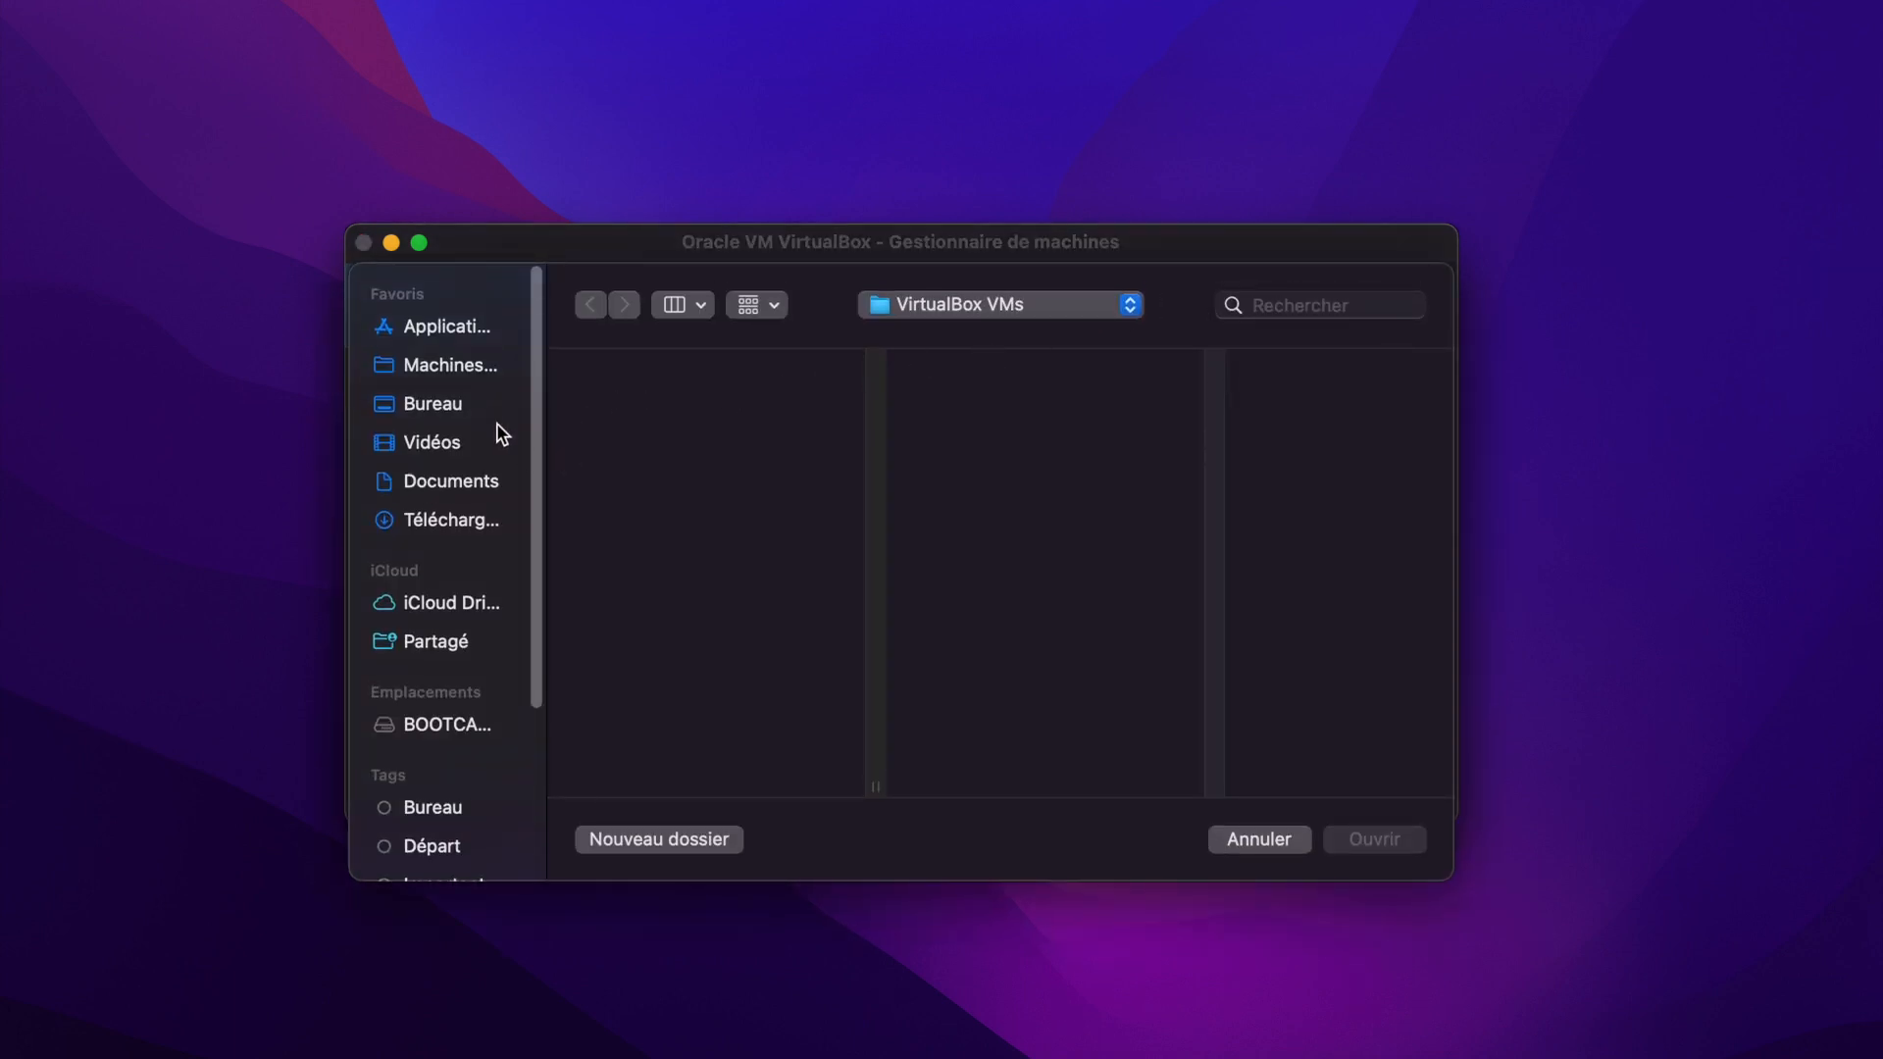
pyautogui.click(443, 520)
pyautogui.click(632, 374)
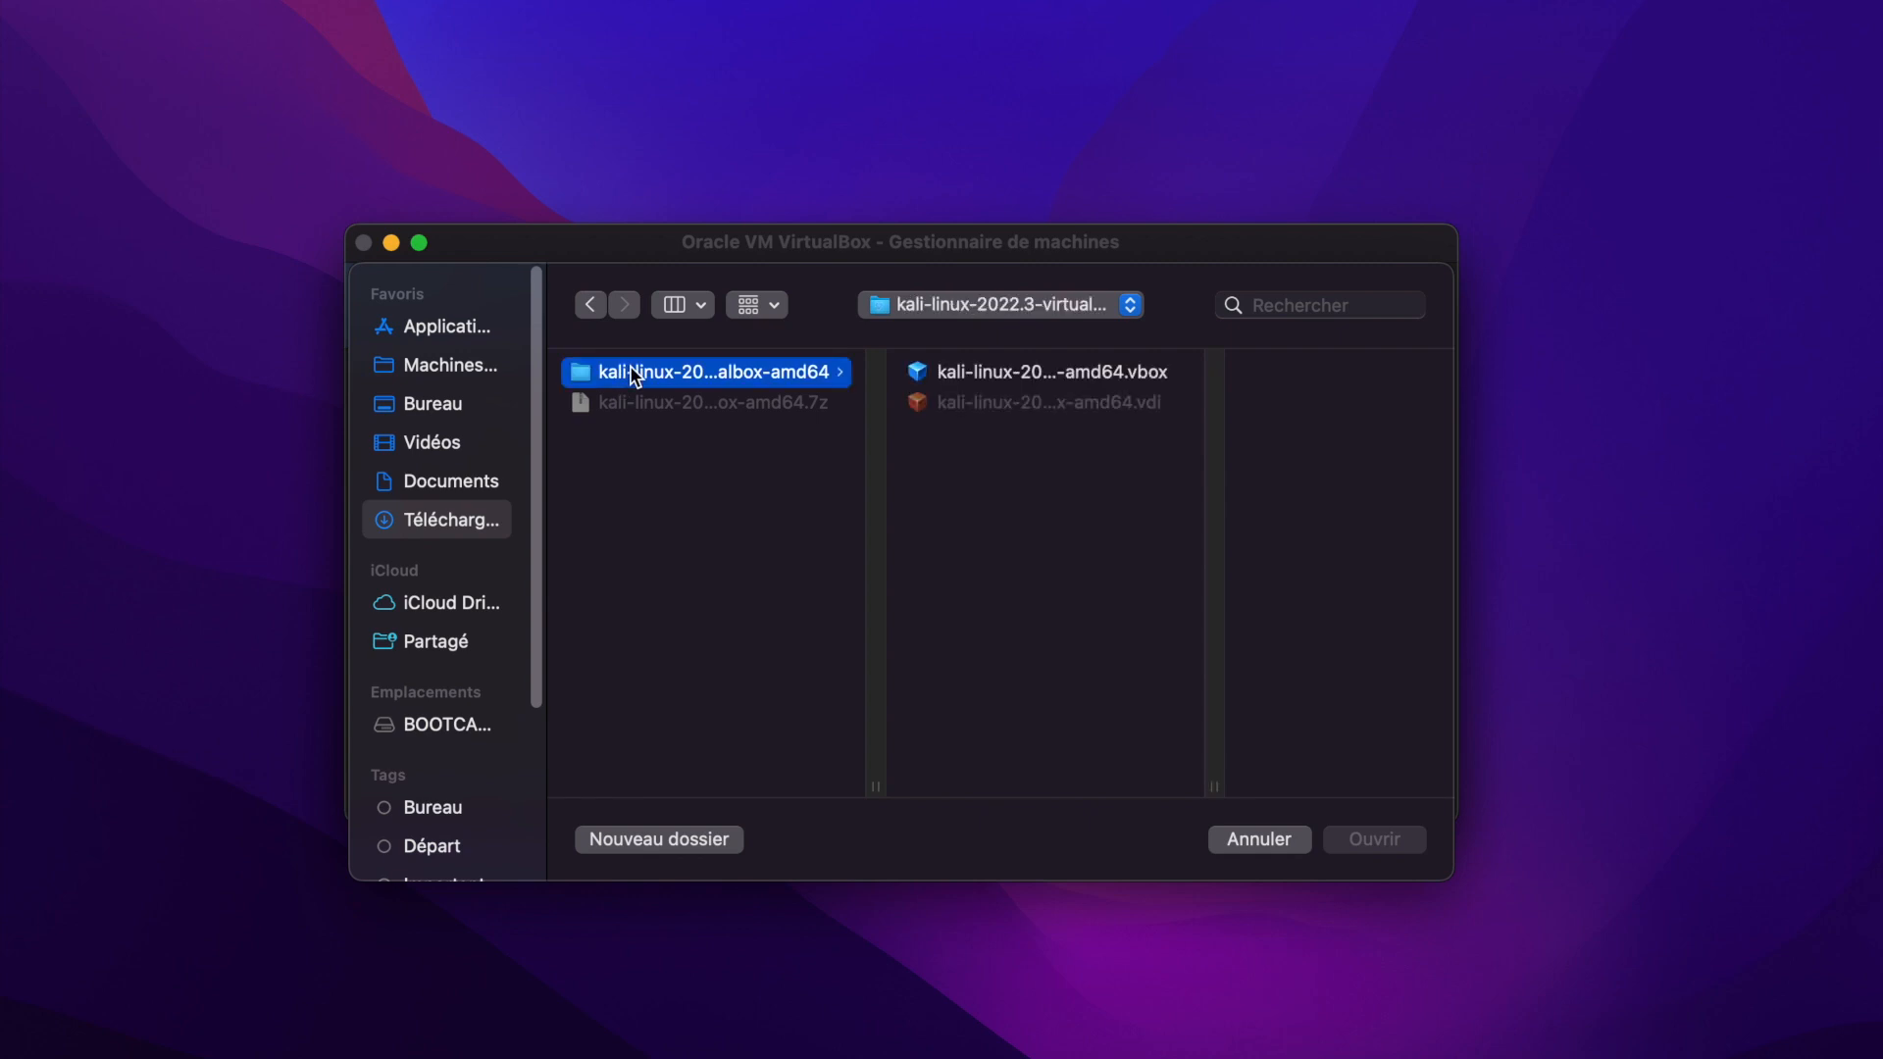
pyautogui.click(1047, 374)
pyautogui.click(1388, 839)
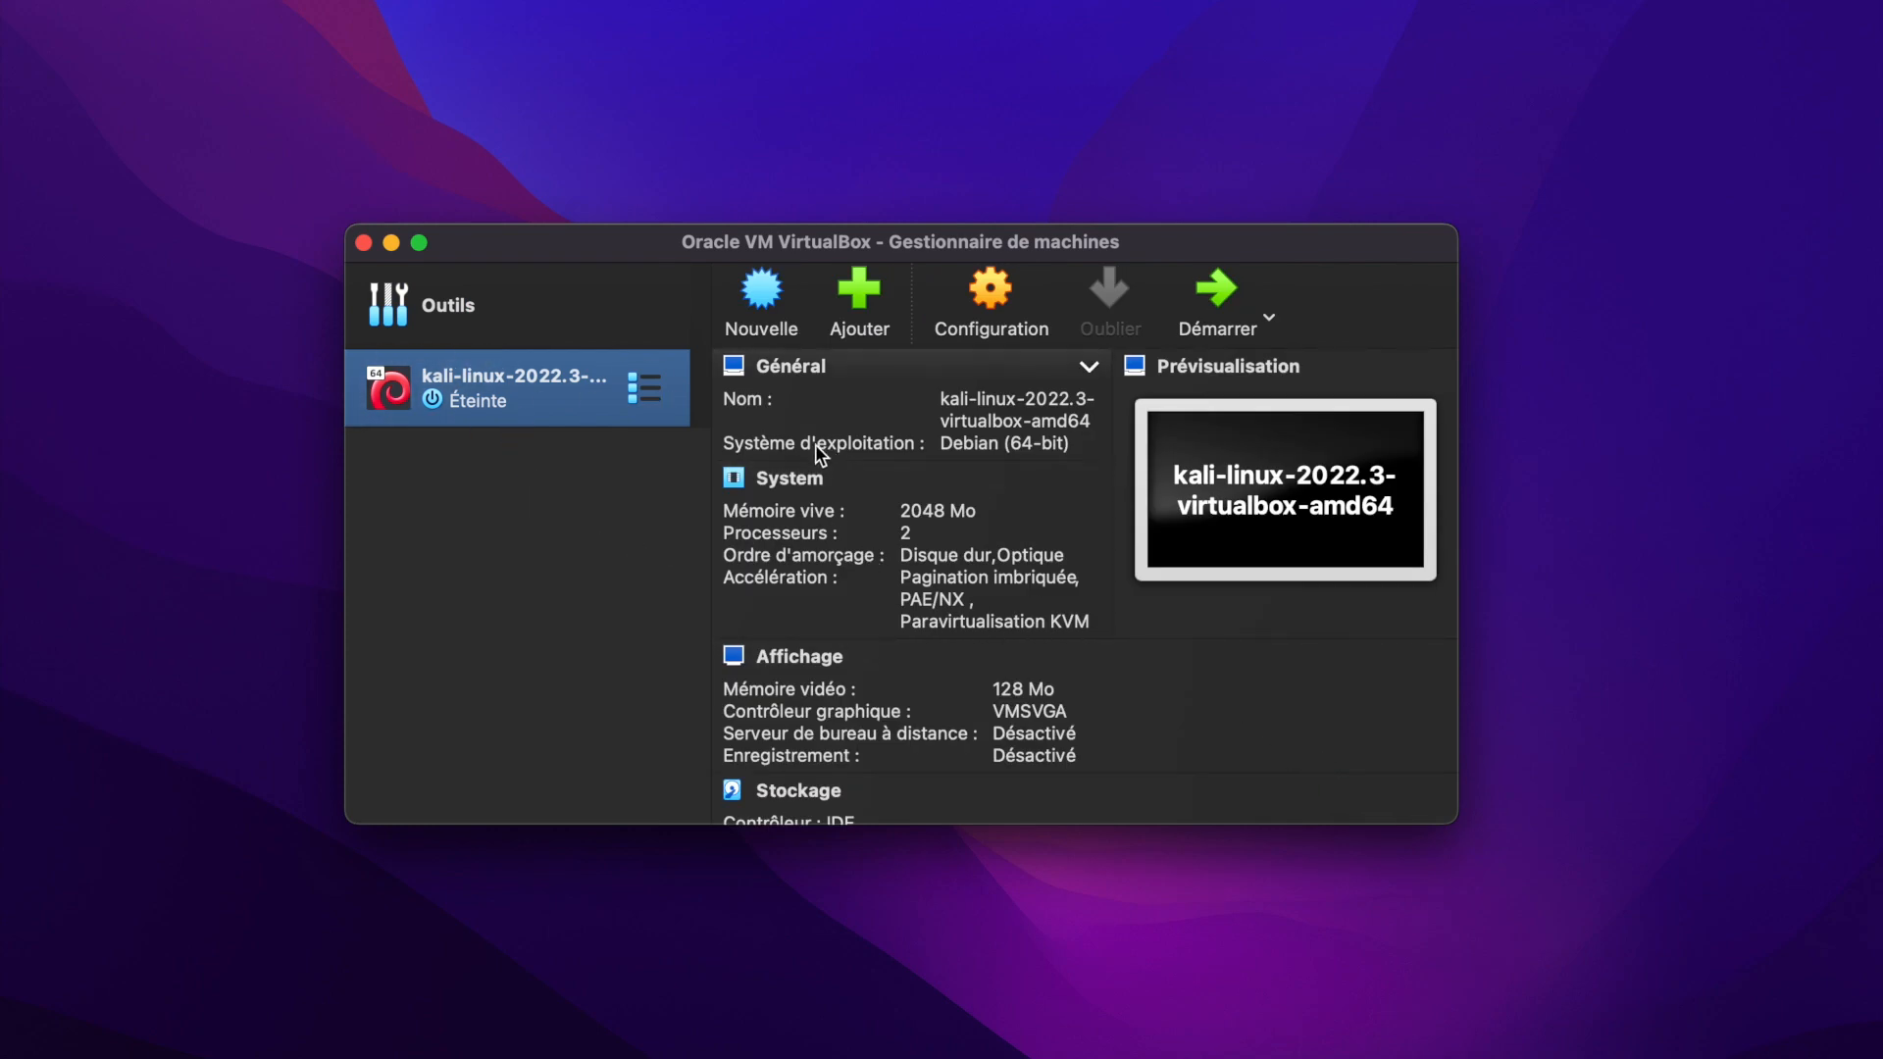
# Review the Kali machine's general settings, including clipboard and drag-and-drop sharing and the default login in its description.
pyautogui.click(987, 305)
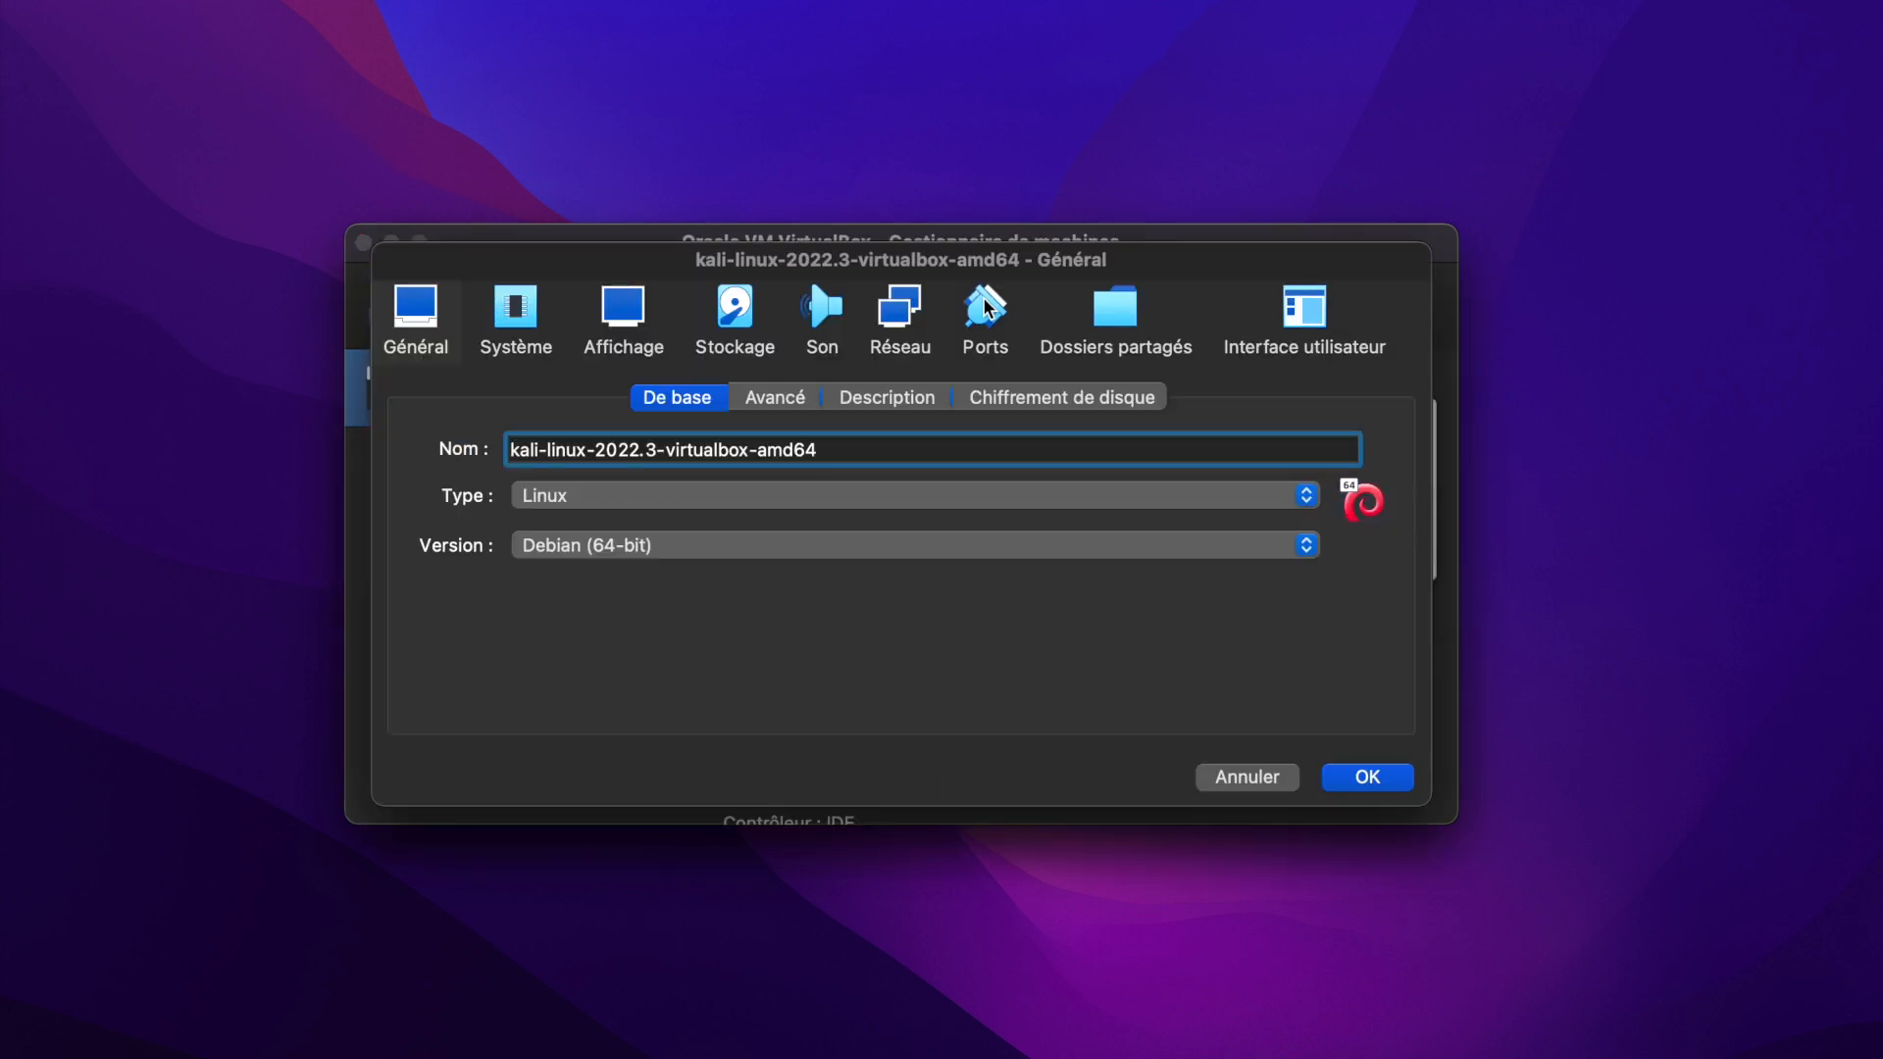
pyautogui.click(782, 394)
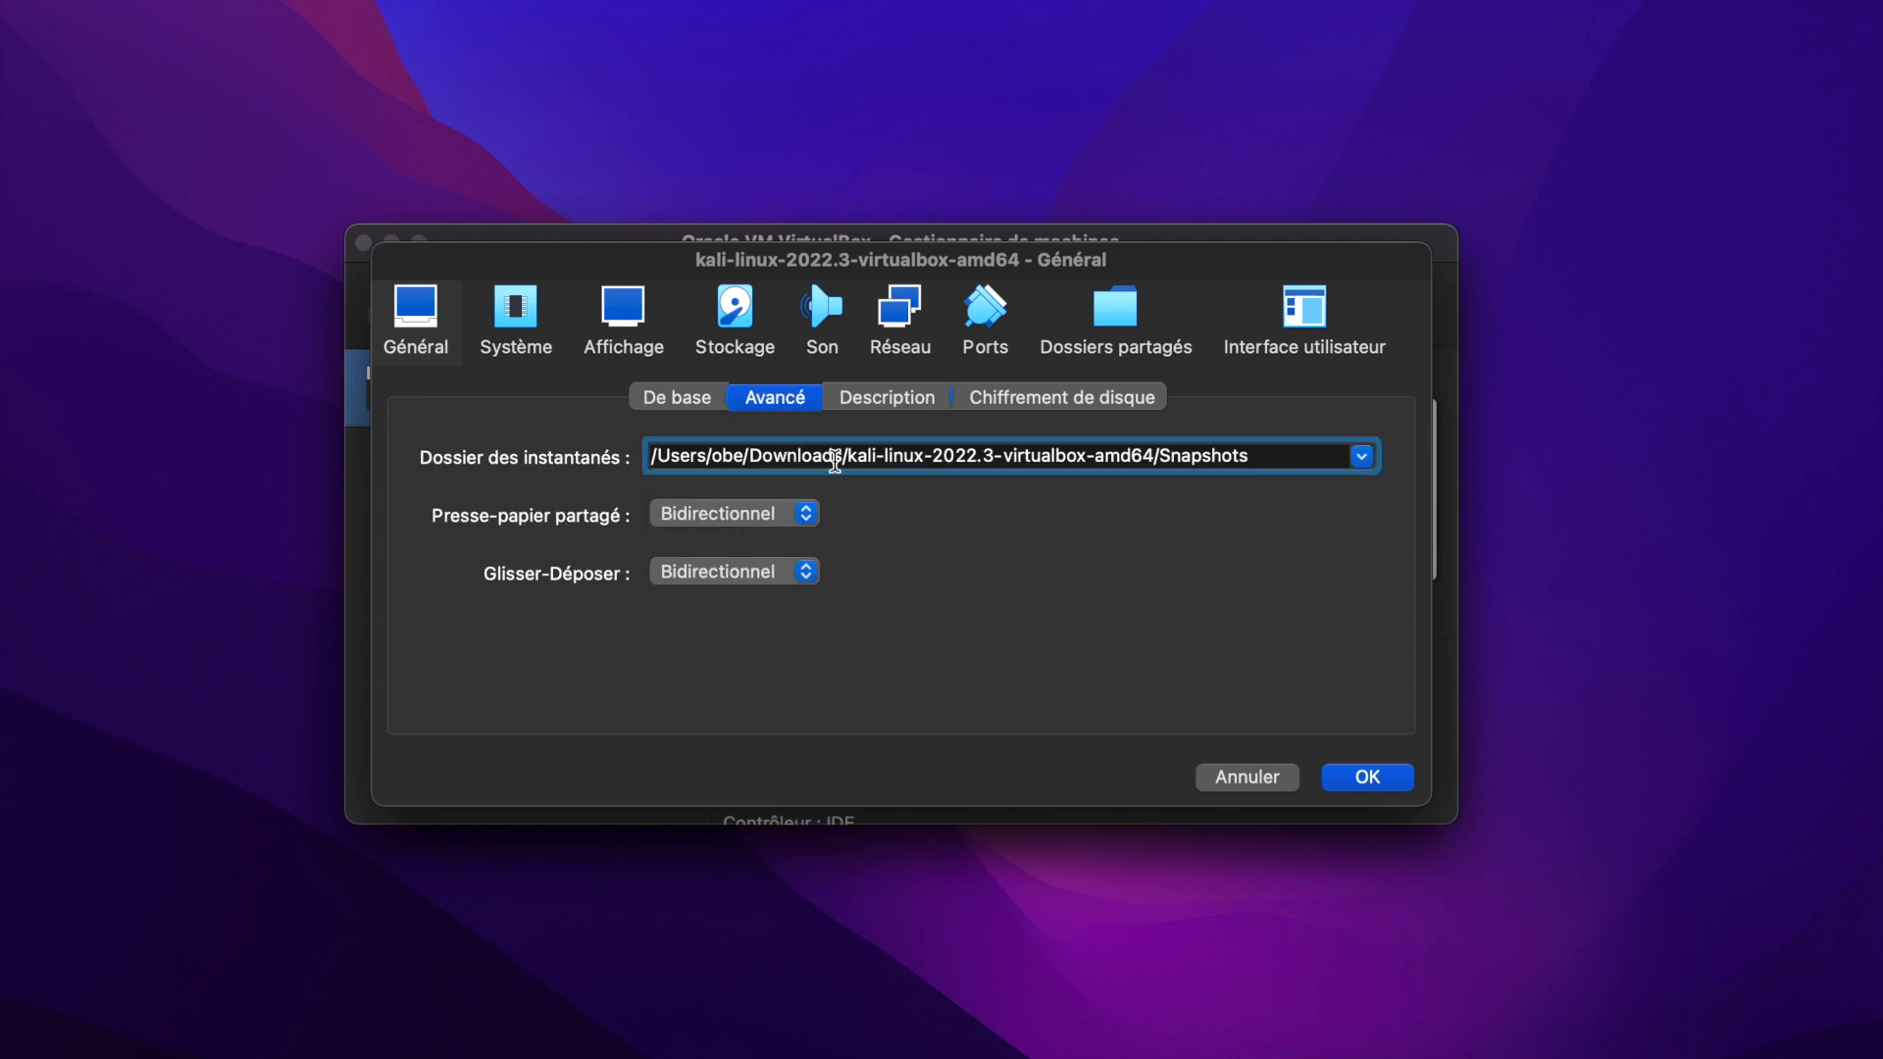
pyautogui.click(880, 410)
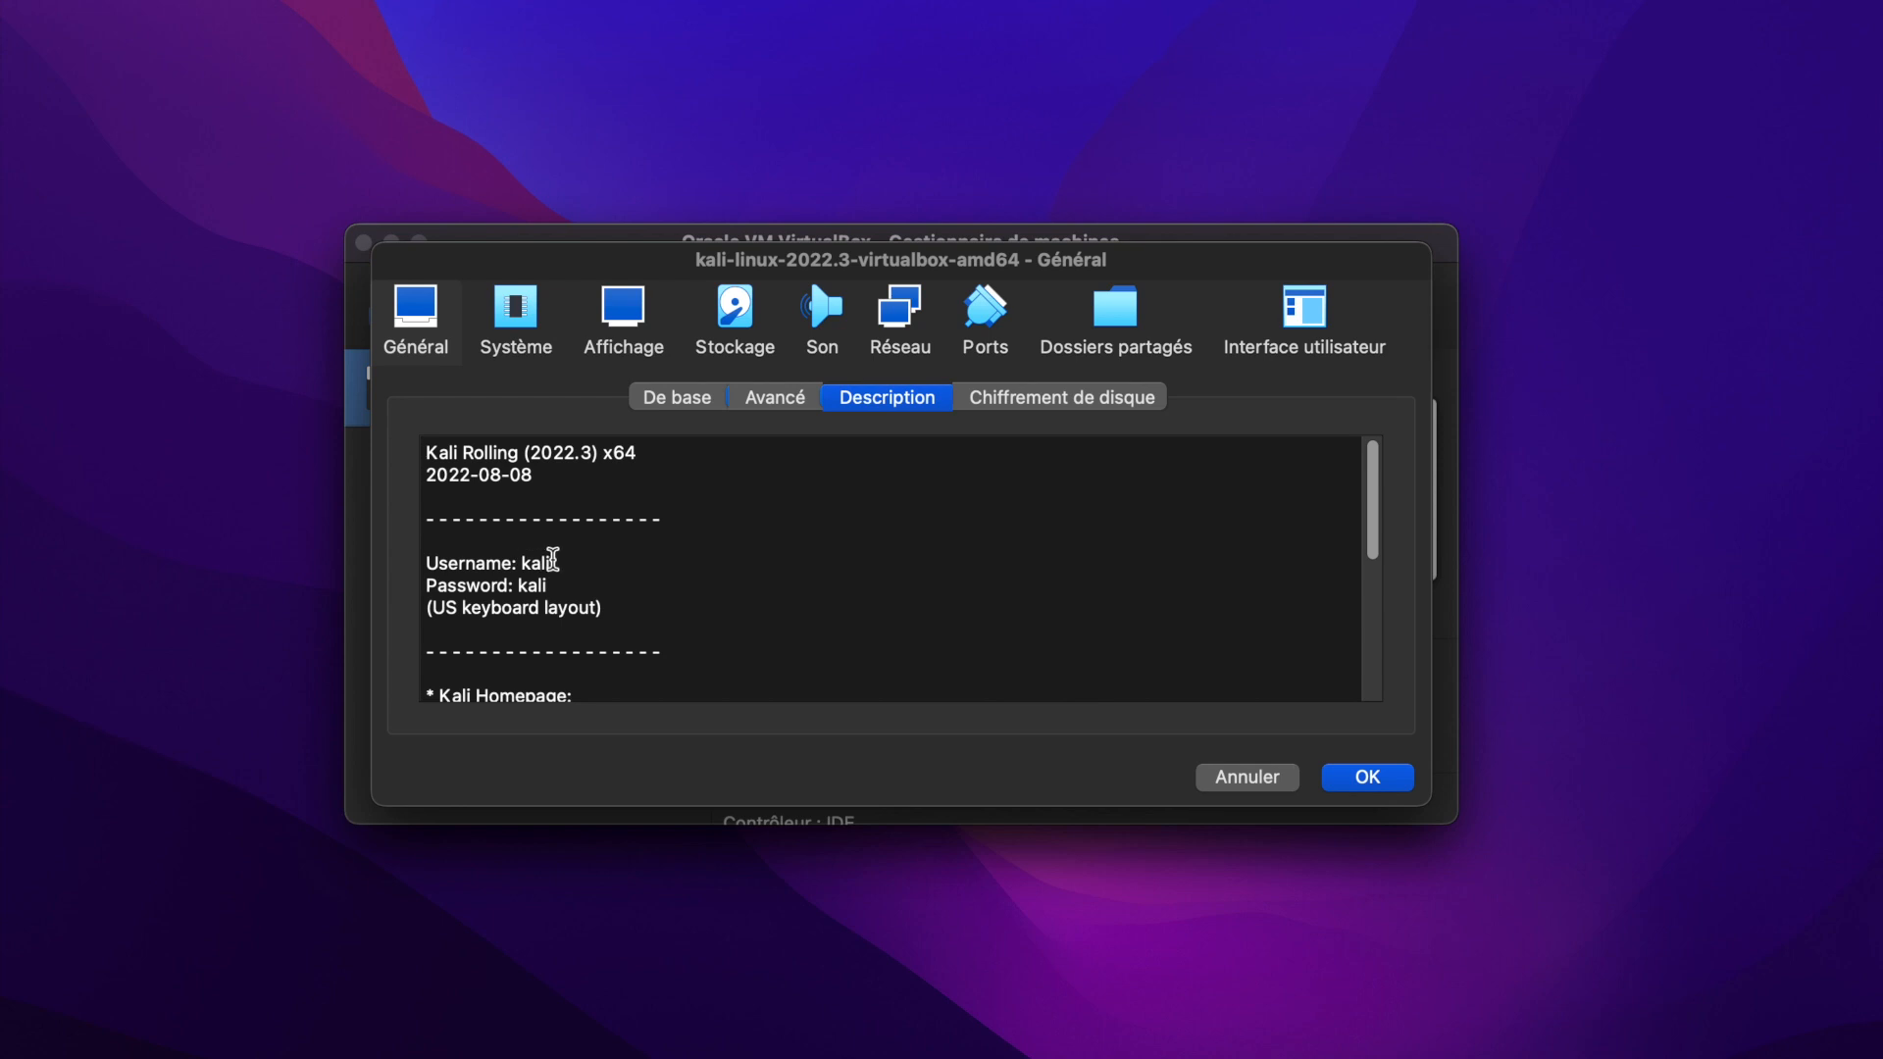
pyautogui.moveTo(561, 565); pyautogui.dragTo(500, 562)
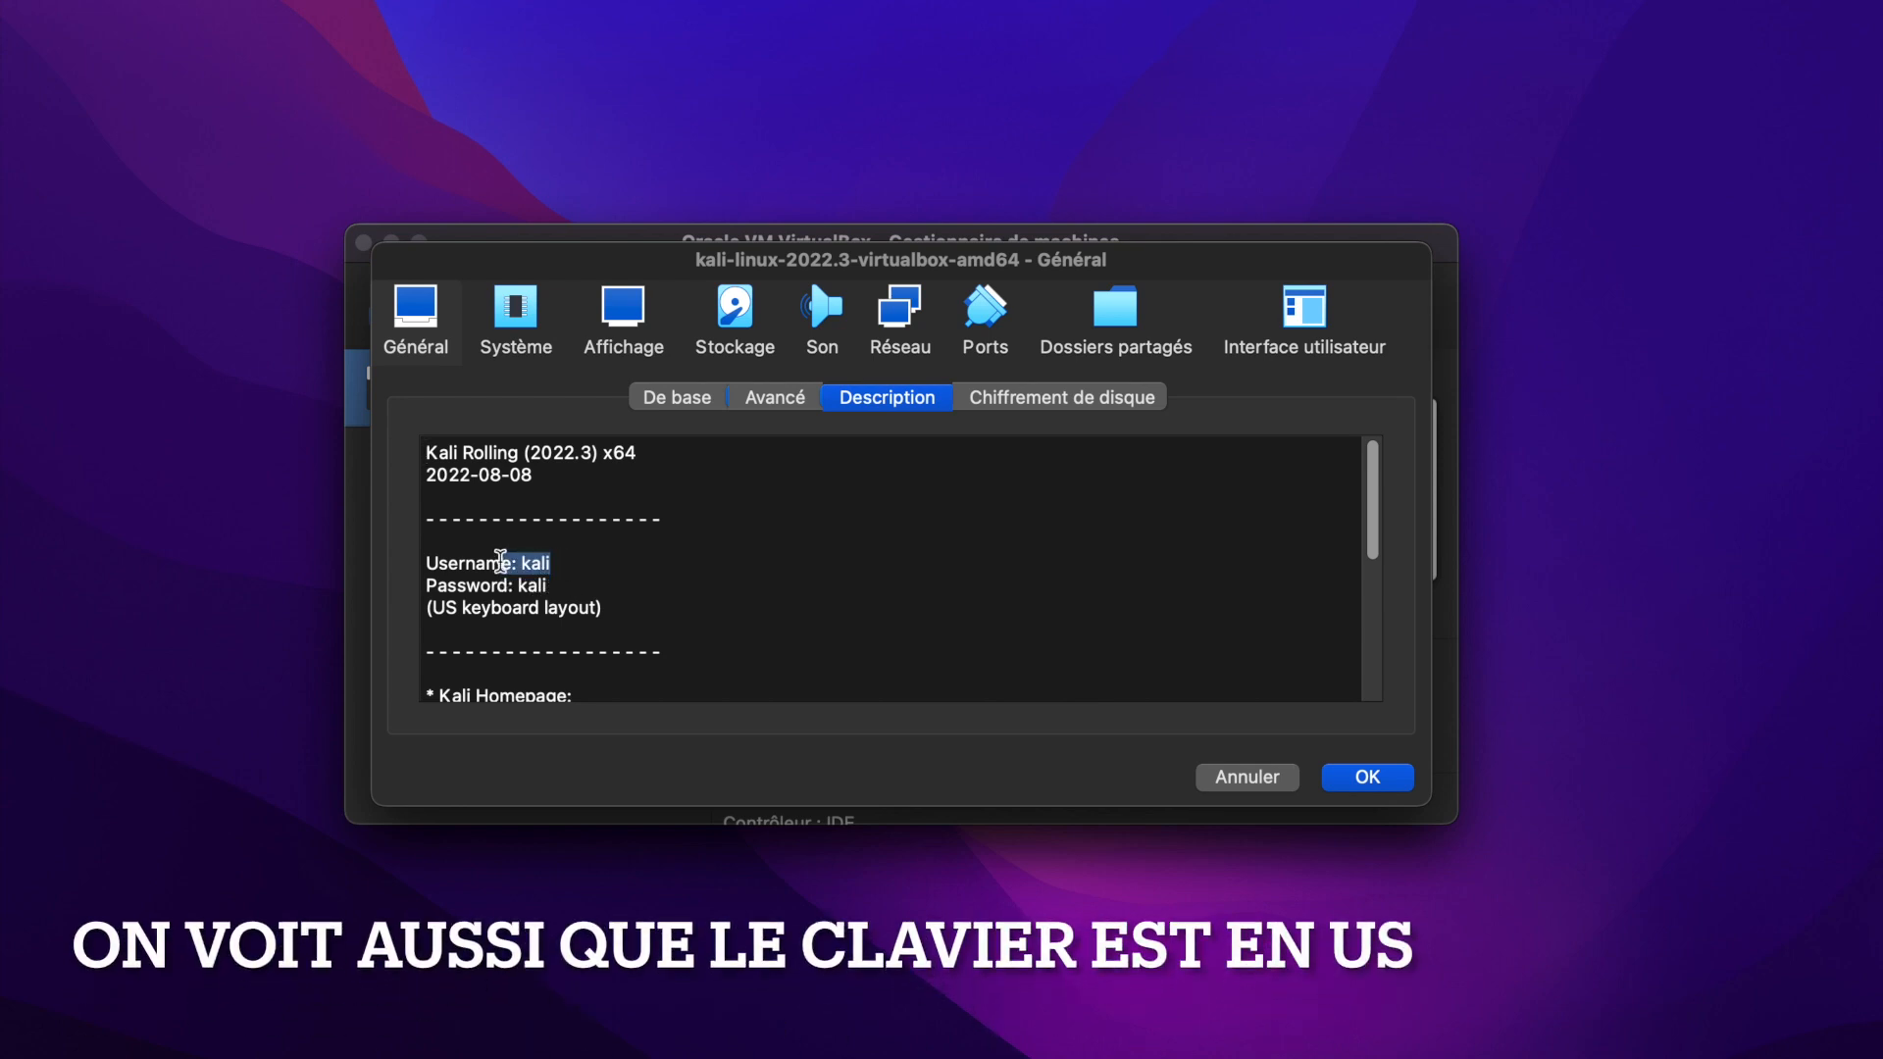
pyautogui.click(549, 576)
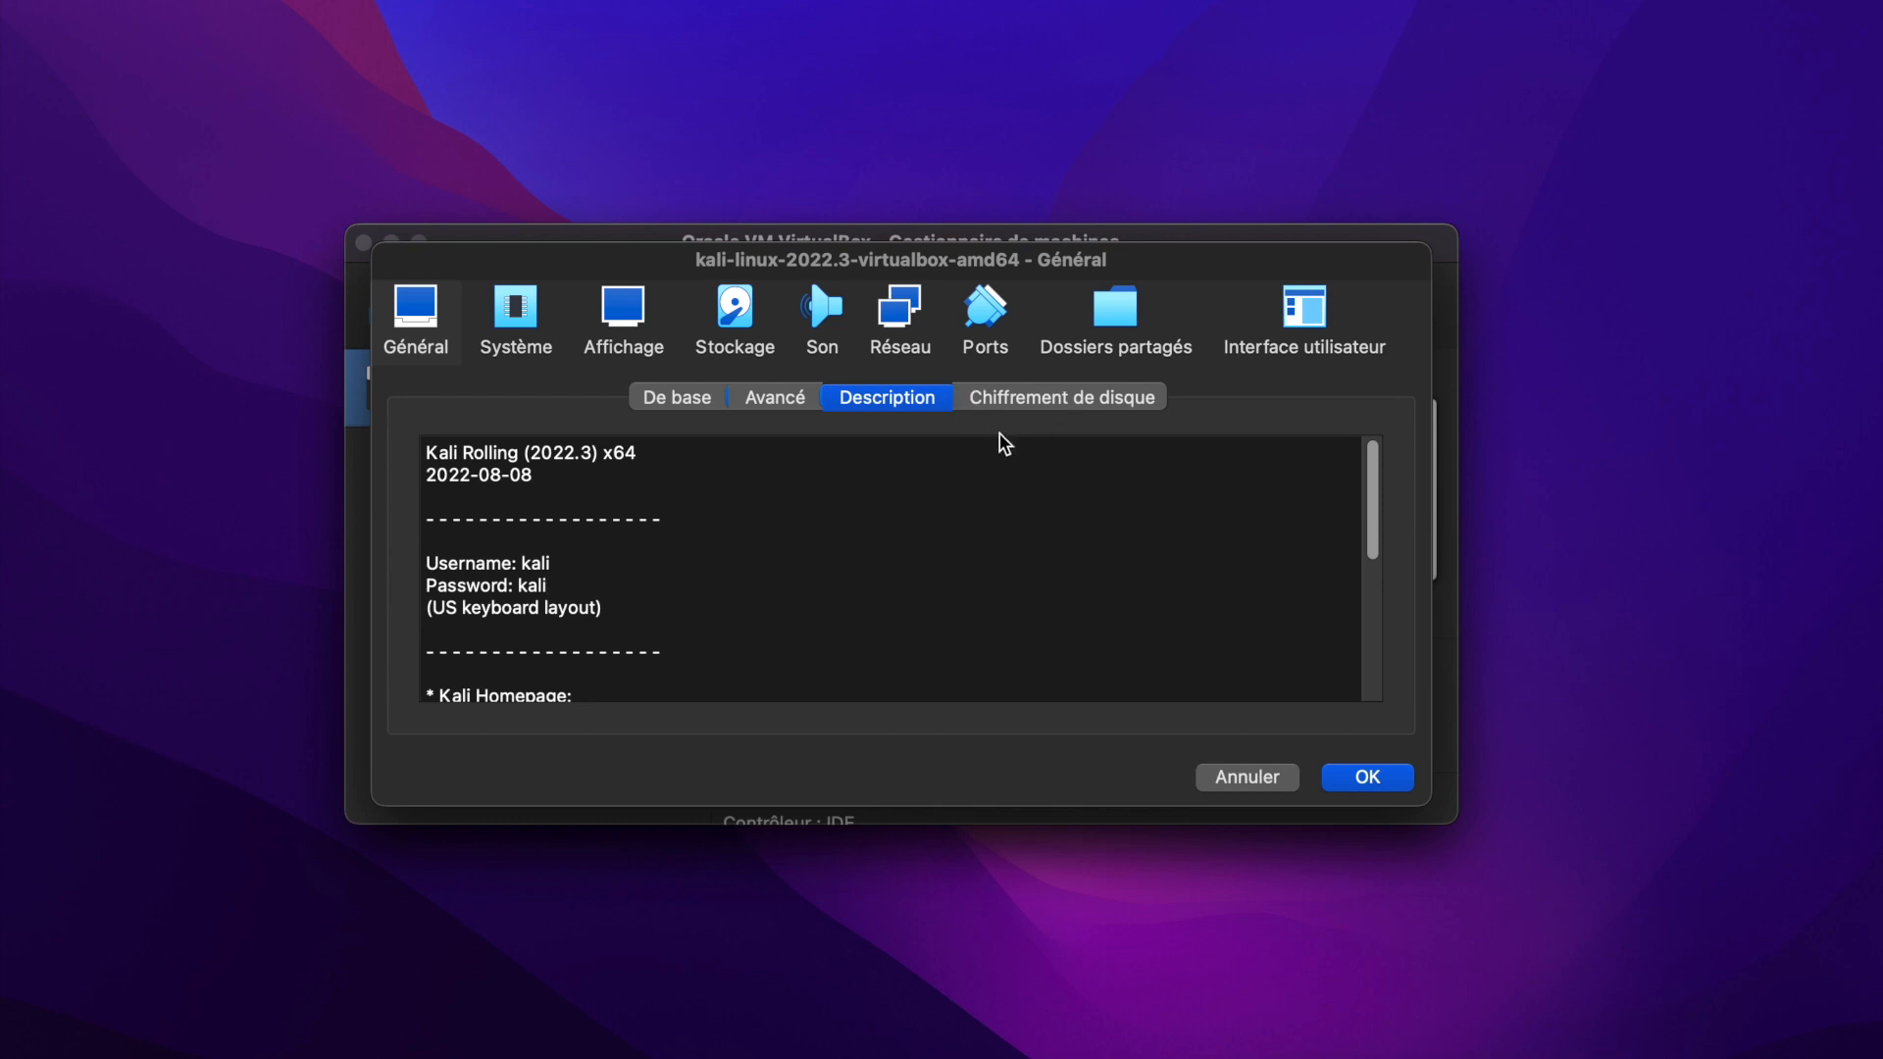
# Increase the Kali machine's base memory in the system settings and open its processor settings.
pyautogui.click(521, 316)
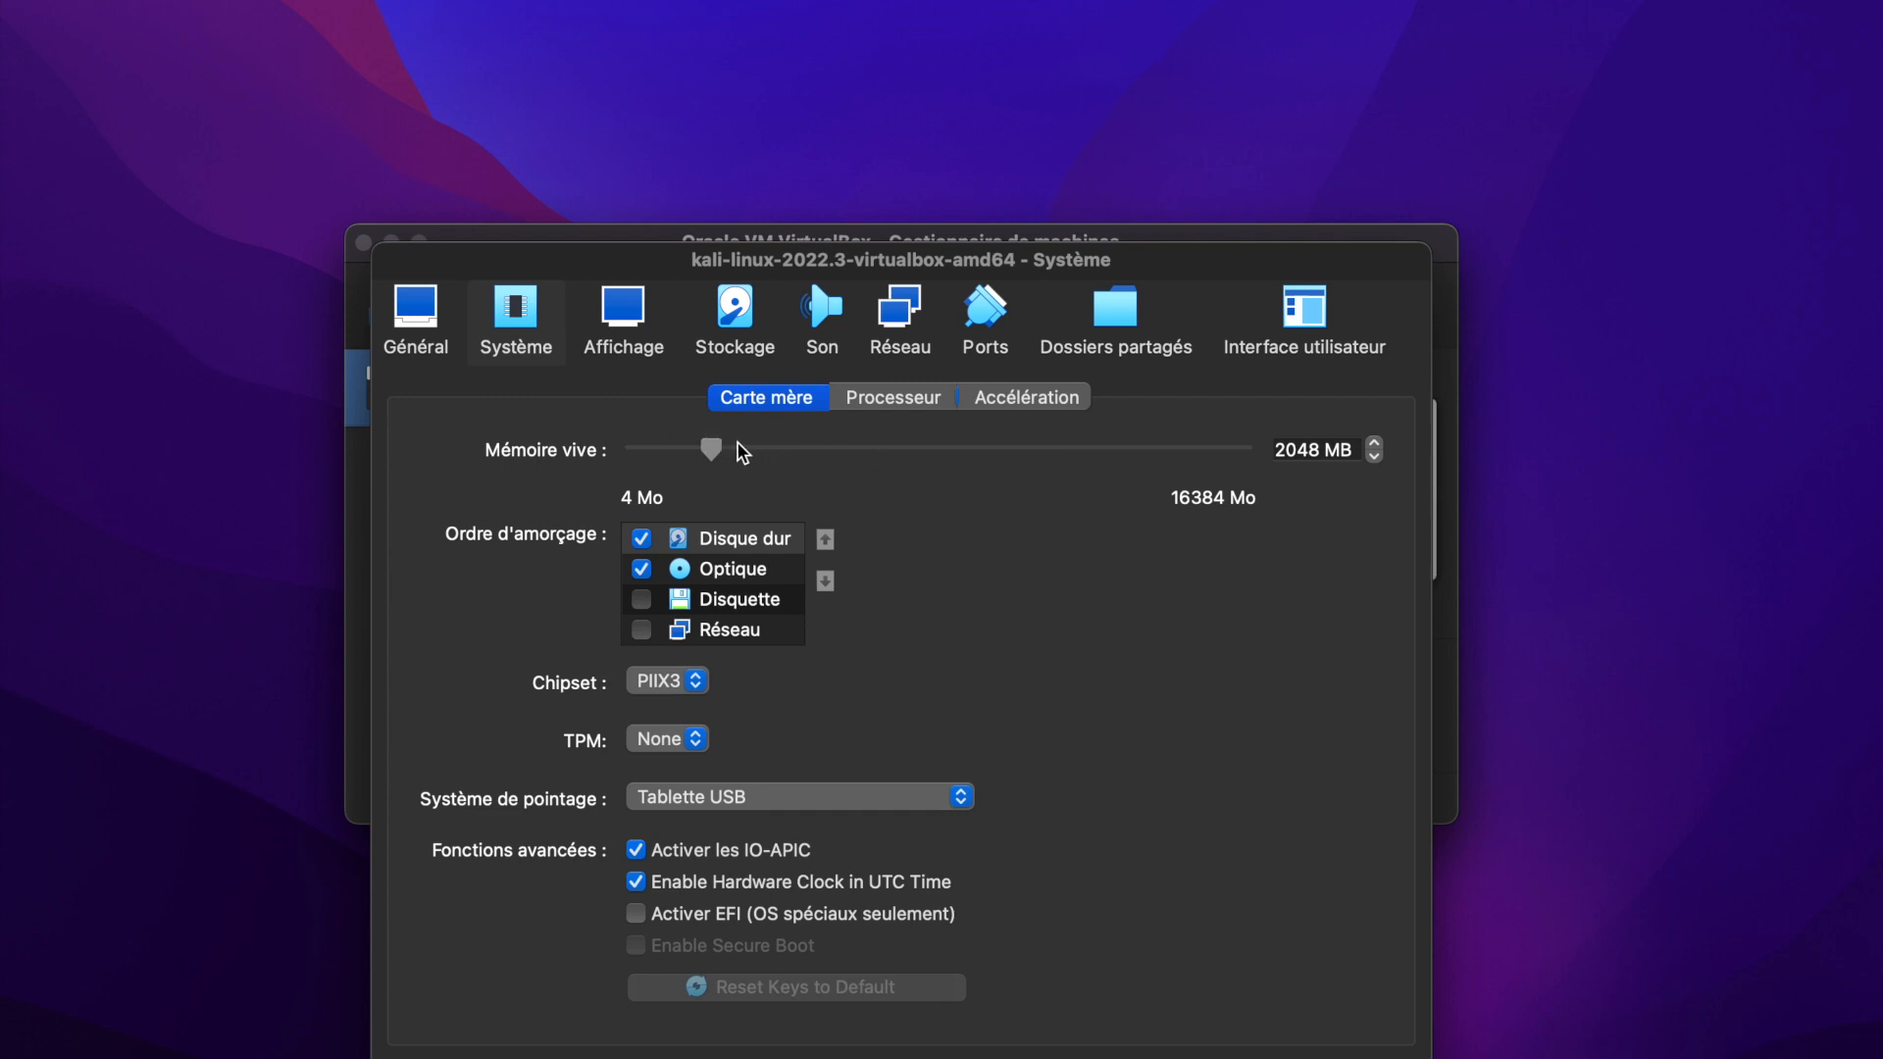
pyautogui.moveTo(712, 447); pyautogui.dragTo(791, 449)
pyautogui.click(898, 398)
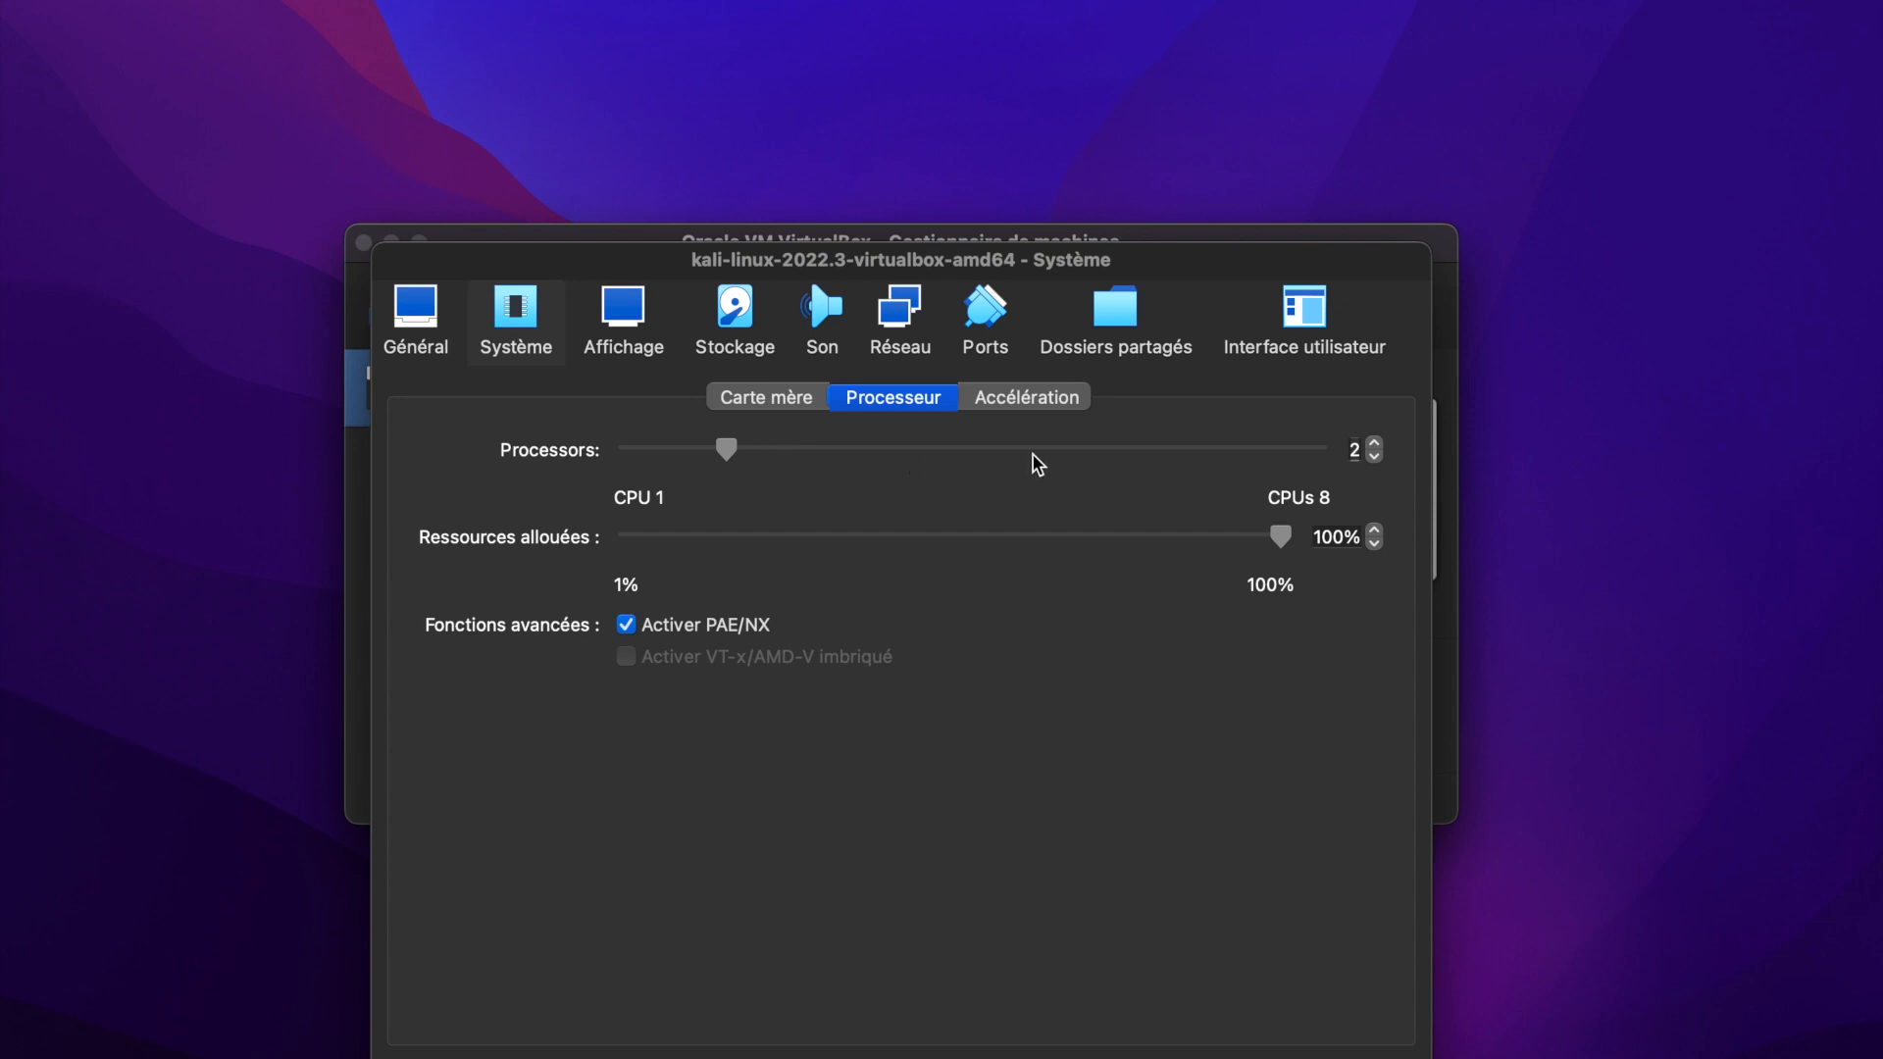
# Check the display settings, try Accès par pont as the network mode of Adapter 1, and set it back to NAT.
pyautogui.click(640, 335)
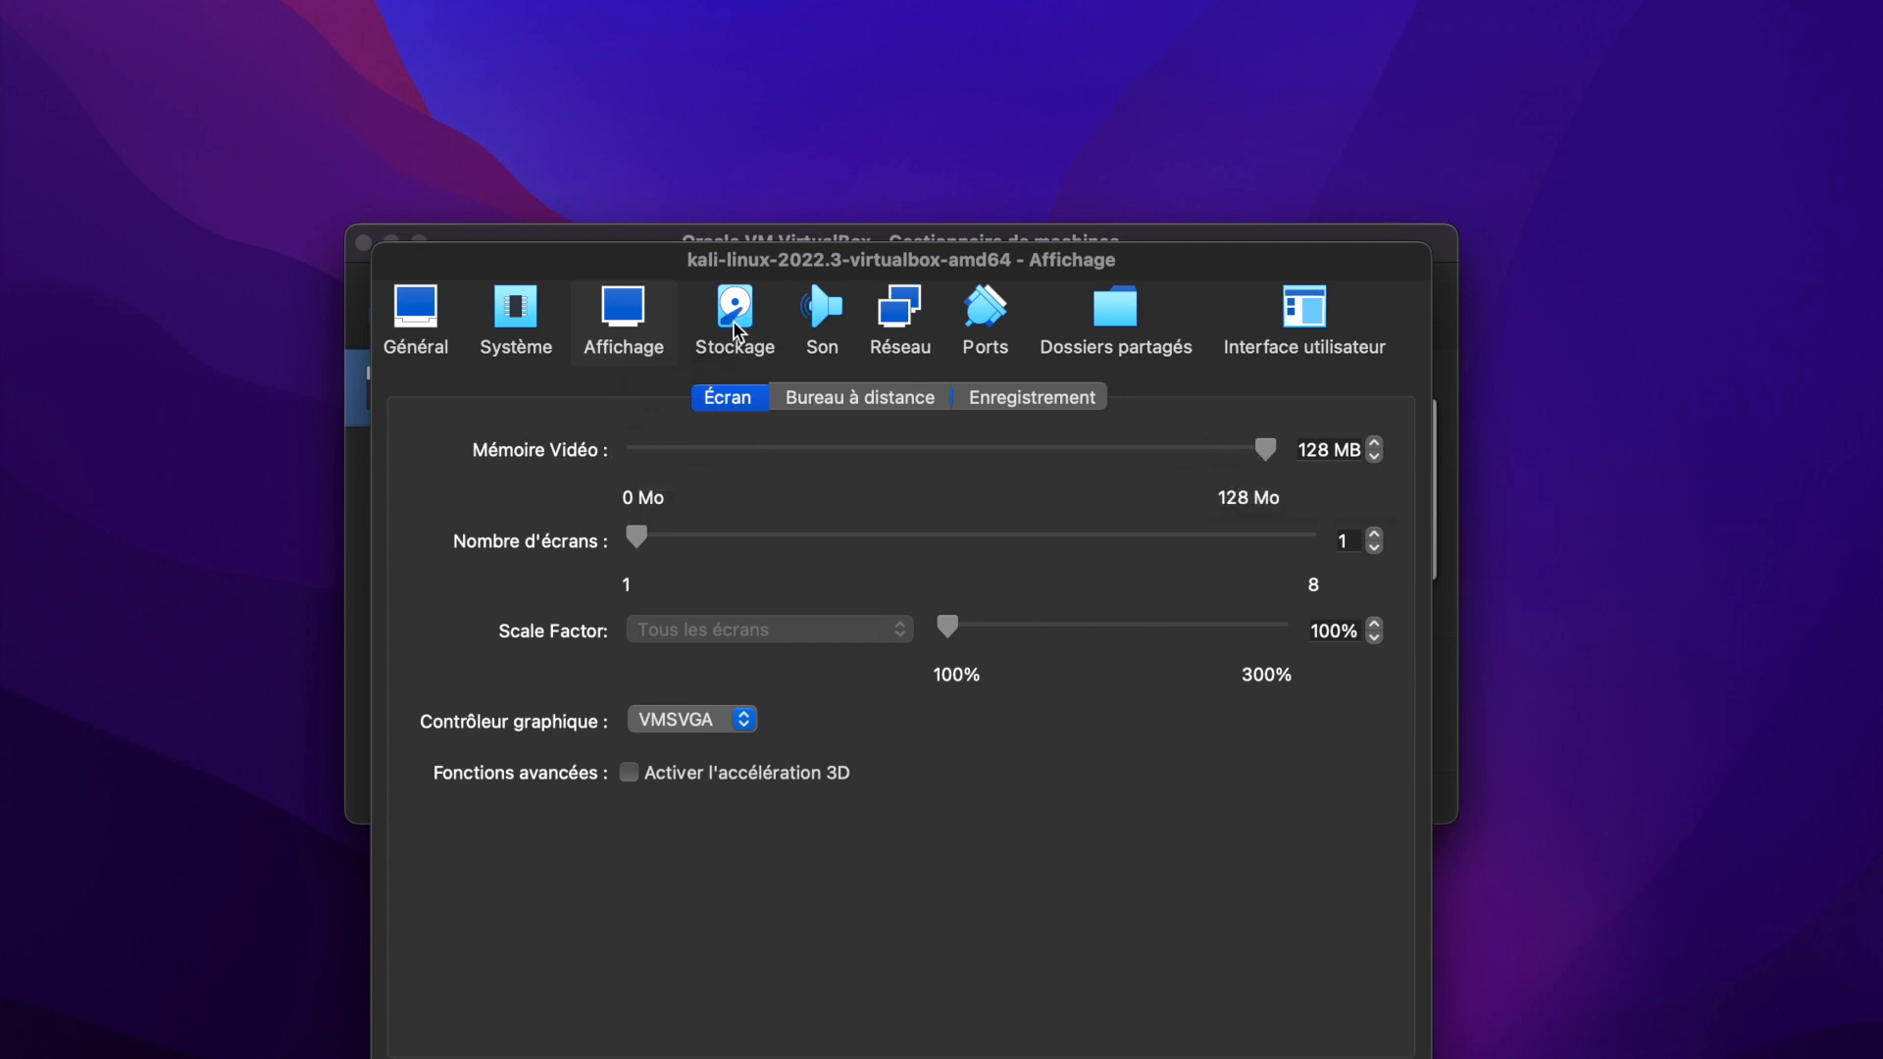
pyautogui.click(898, 316)
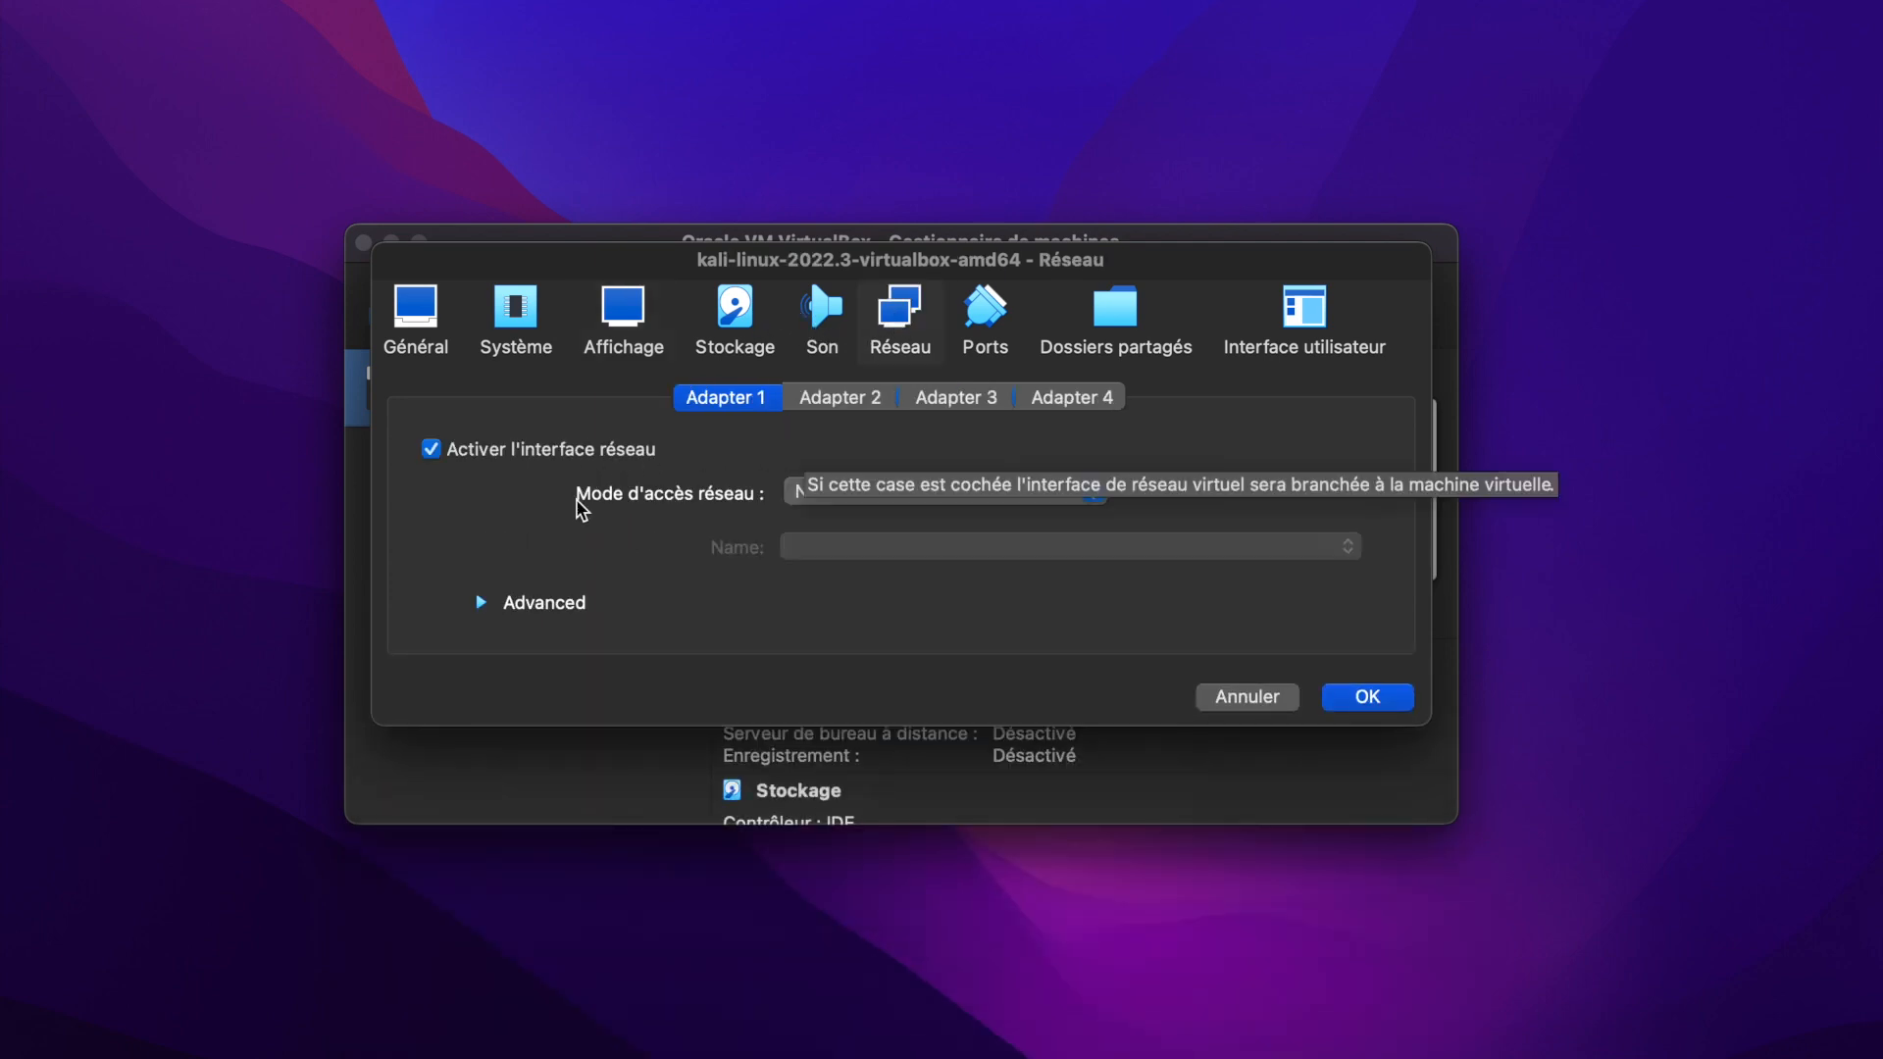
pyautogui.click(871, 499)
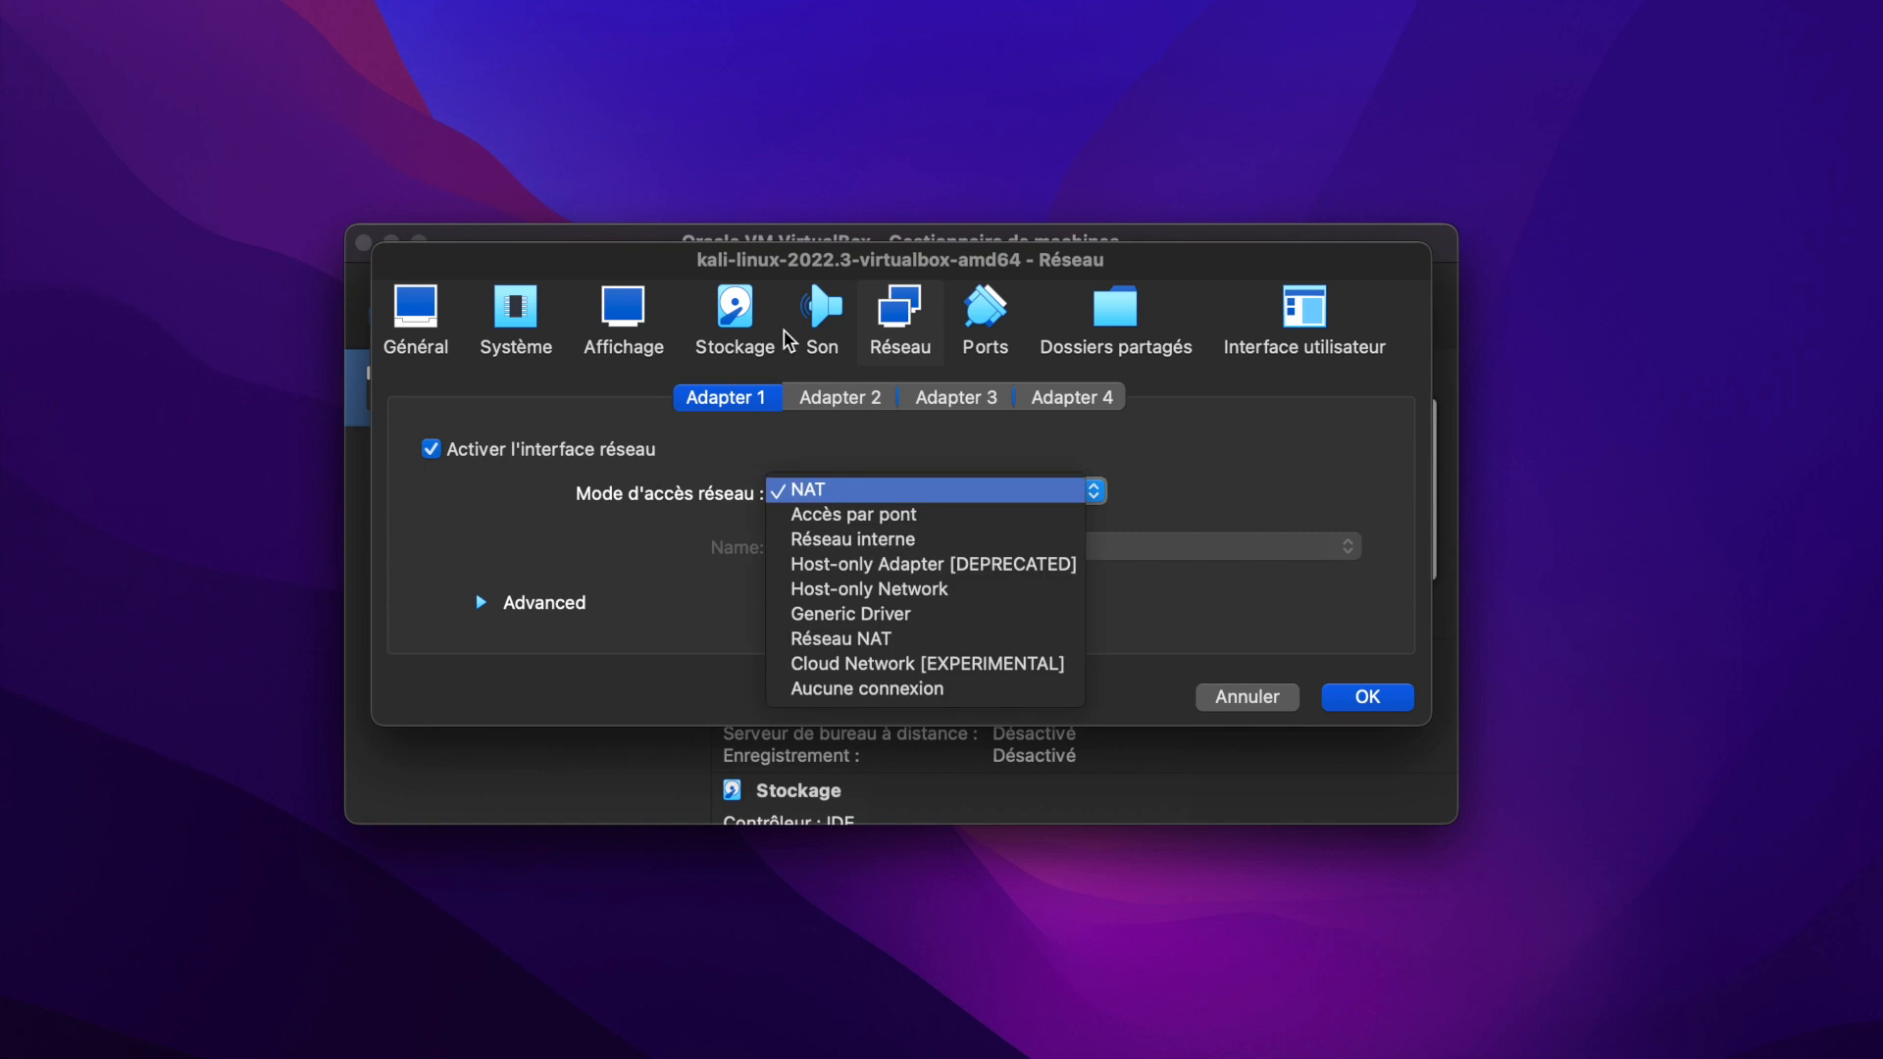
pyautogui.click(822, 515)
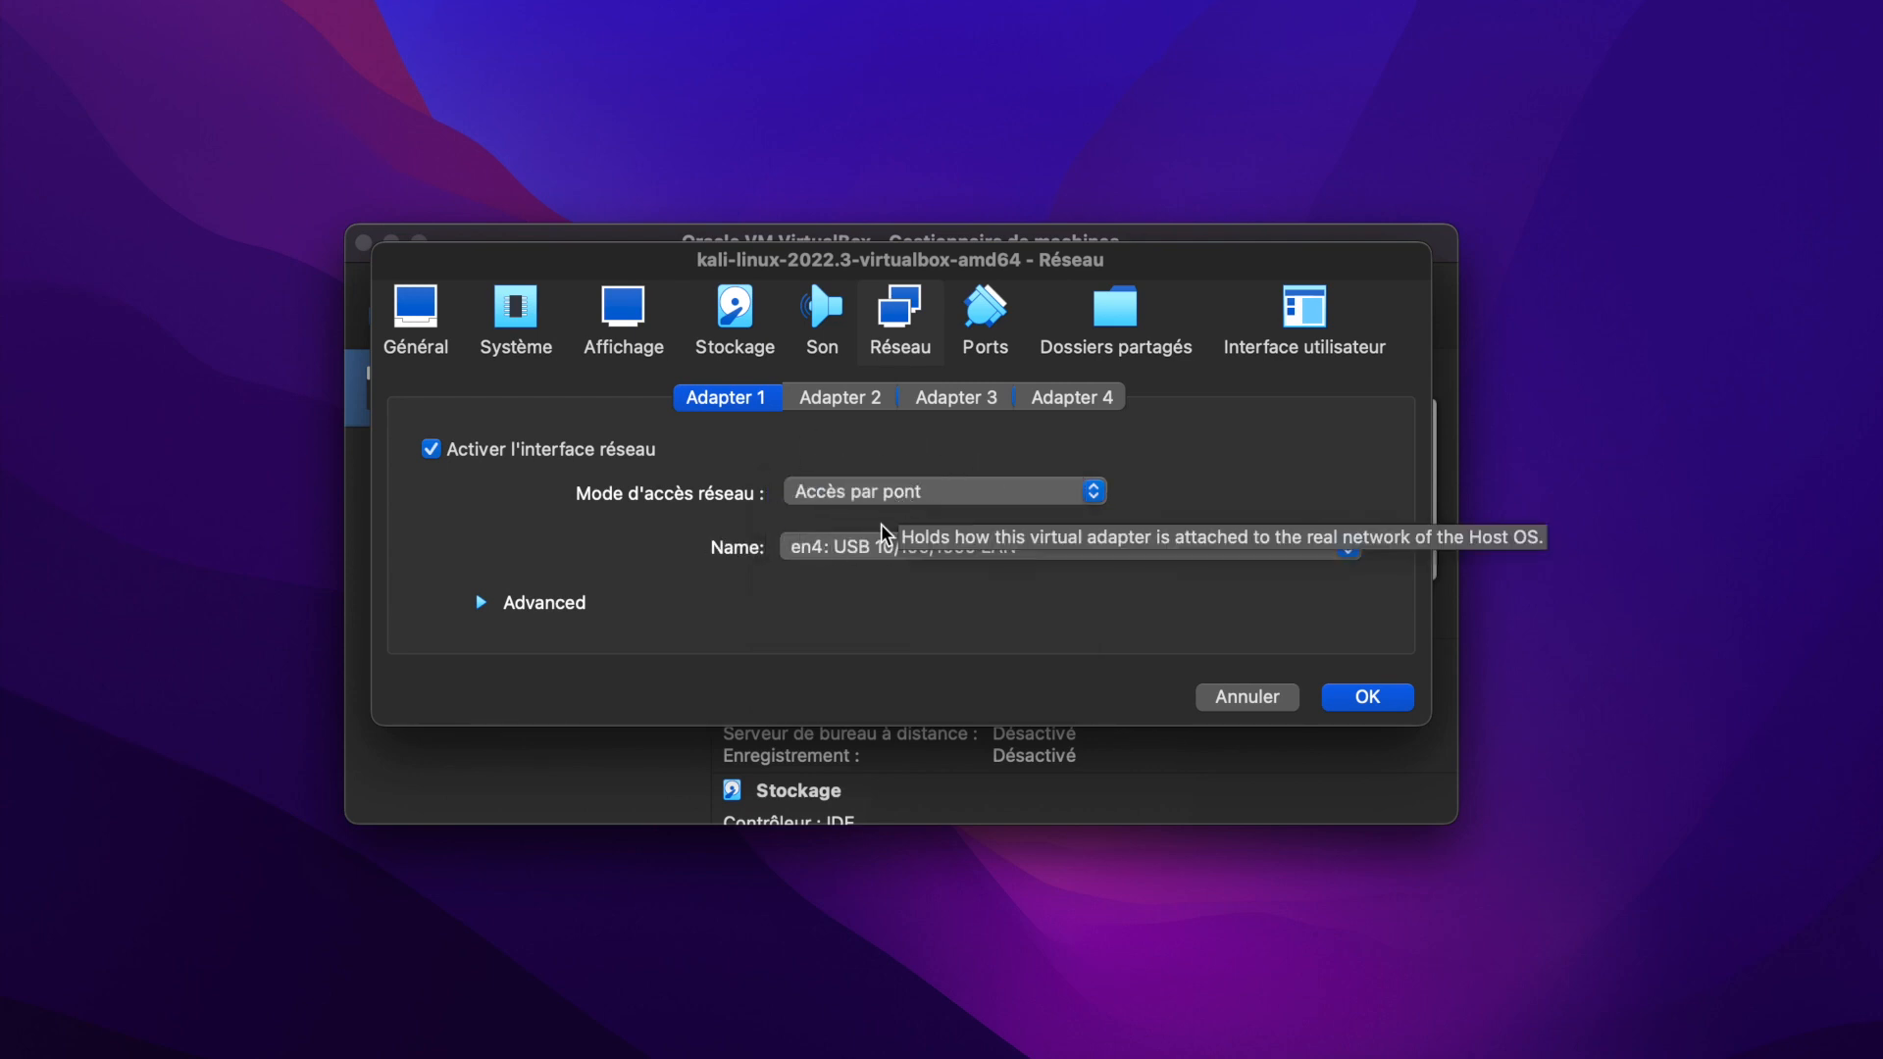
pyautogui.click(966, 495)
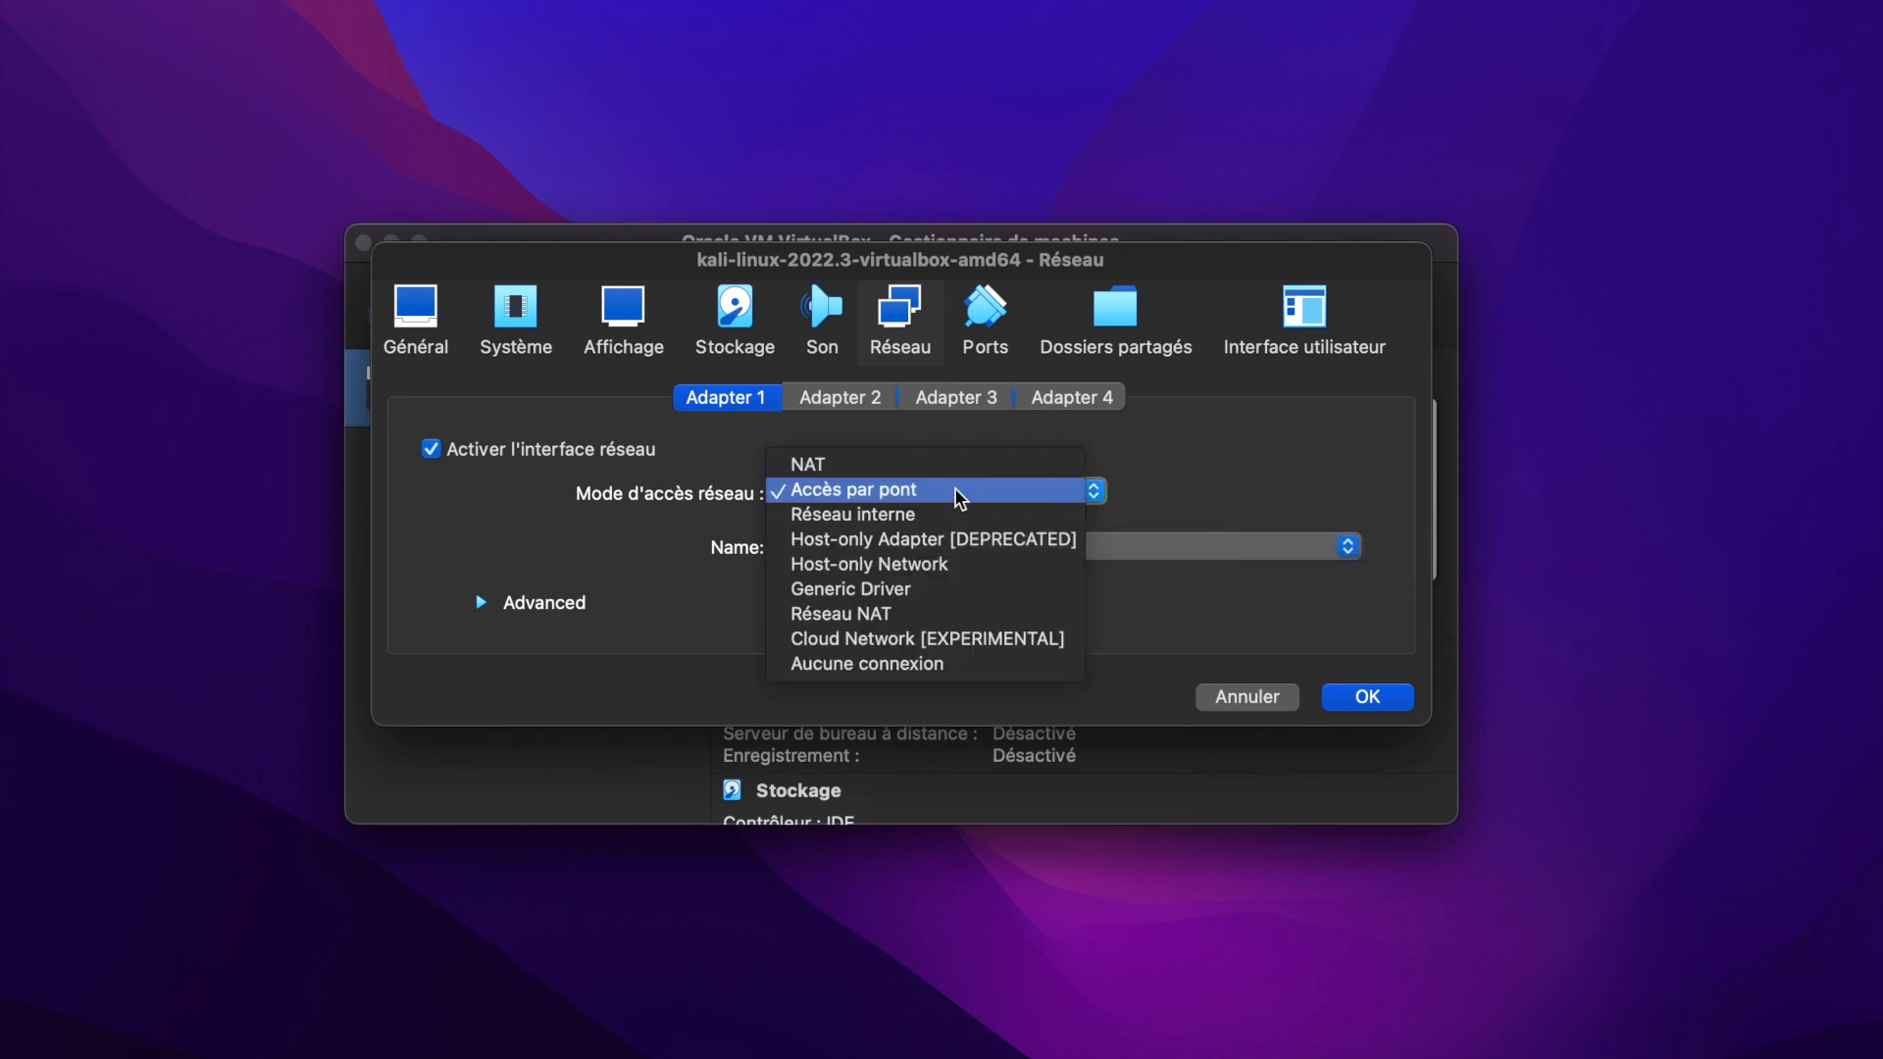
pyautogui.click(909, 469)
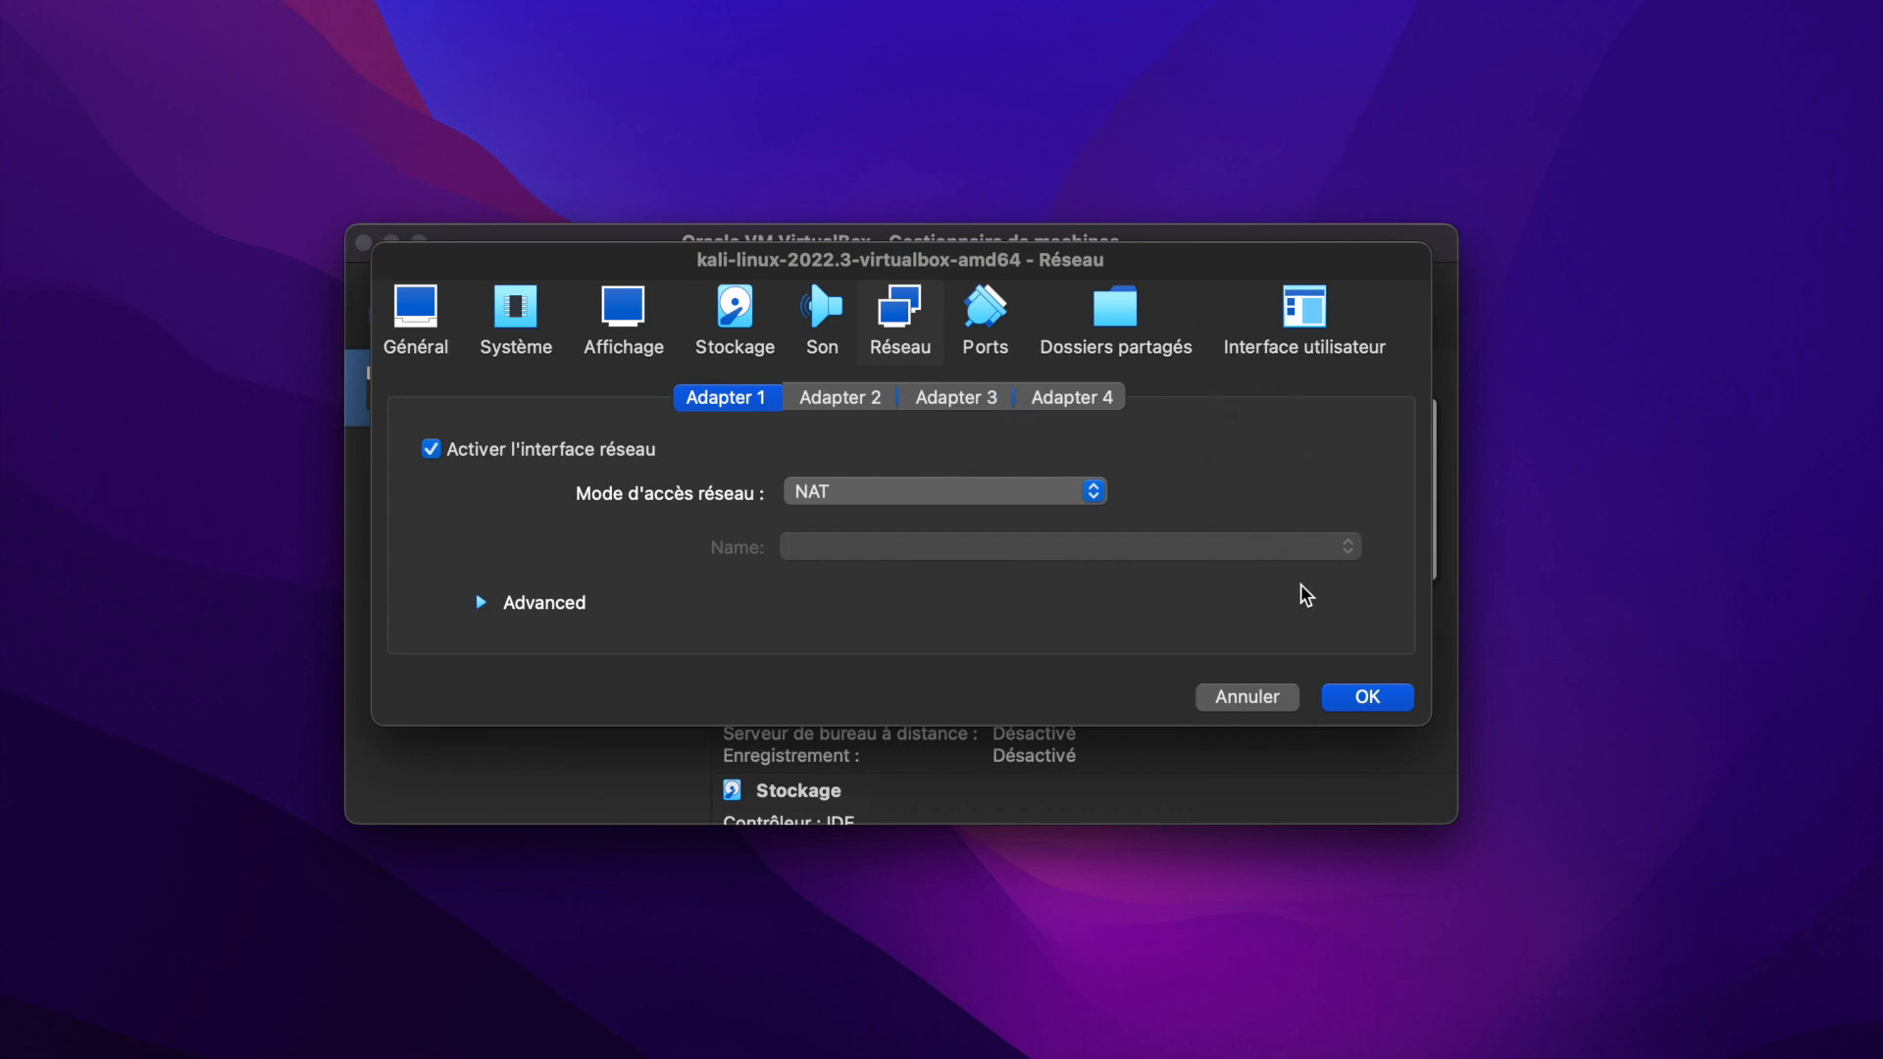
# Save the Kali machine's settings, start the machine and minimize the machine manager window.
pyautogui.click(1367, 697)
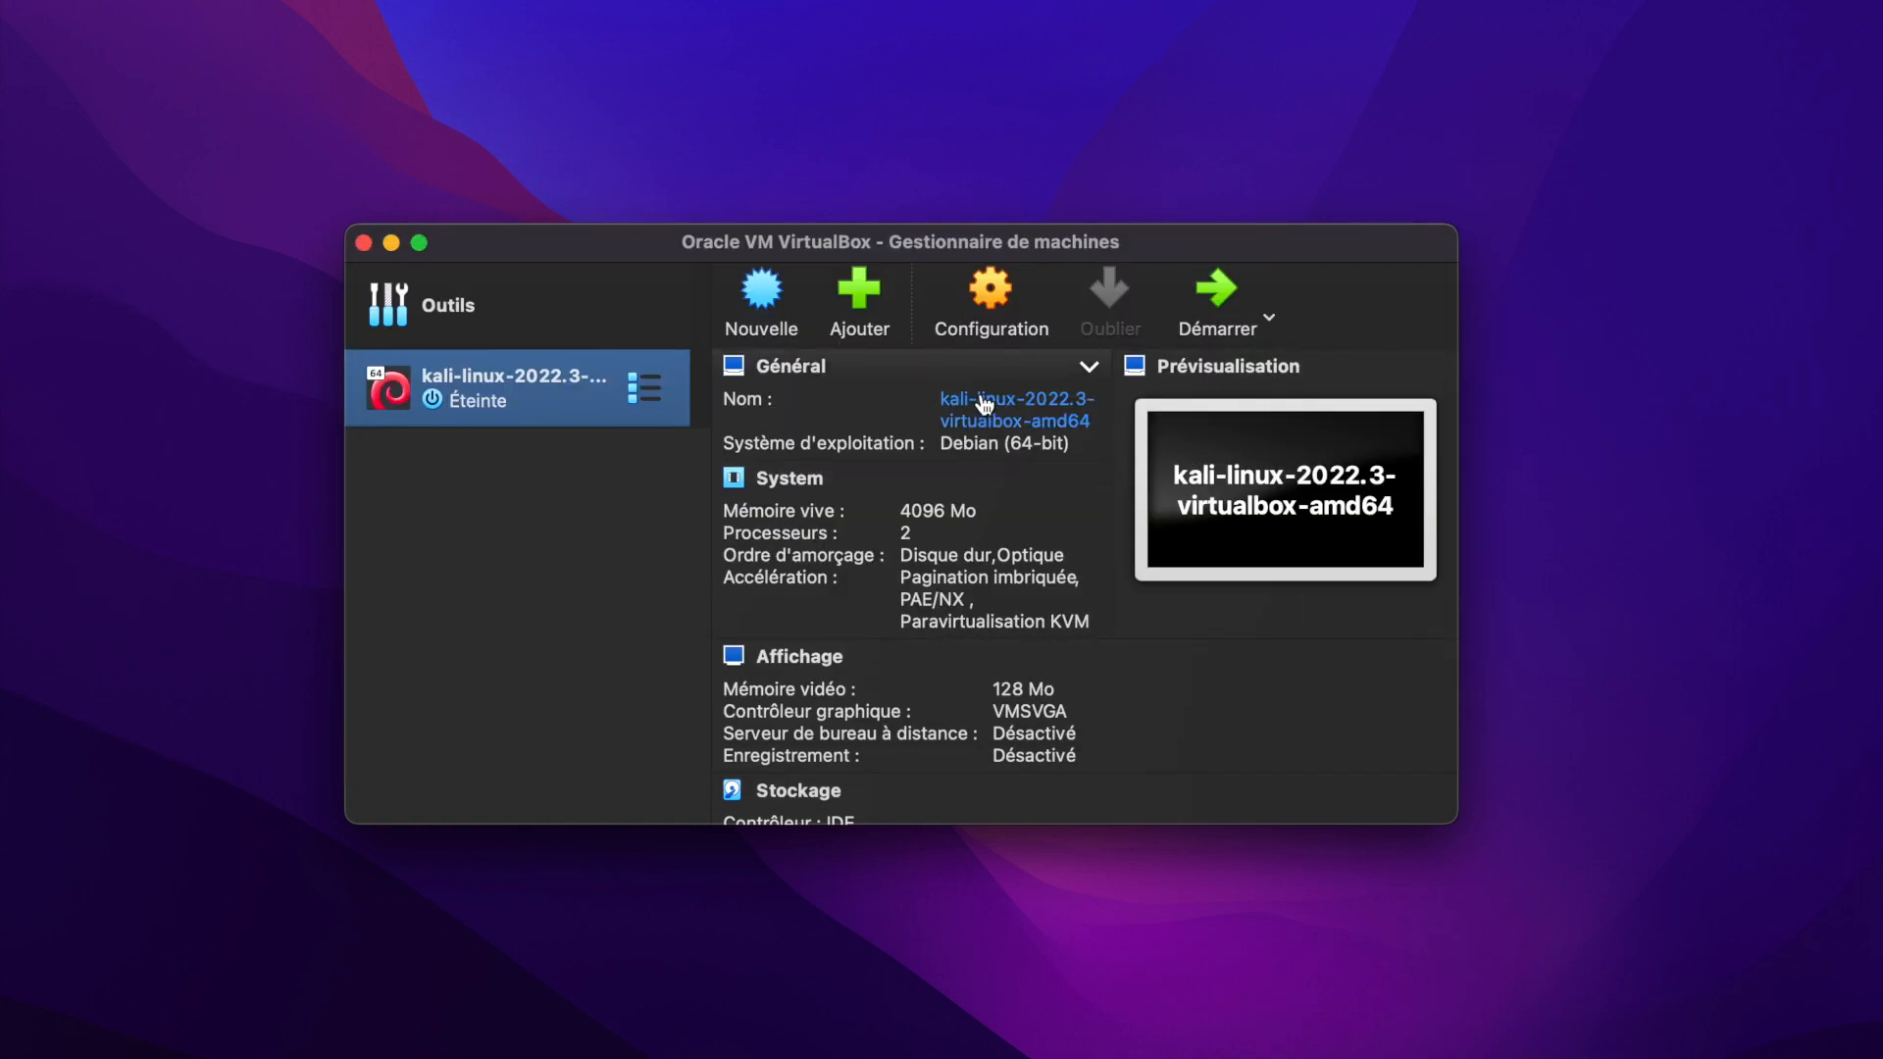
pyautogui.click(1218, 292)
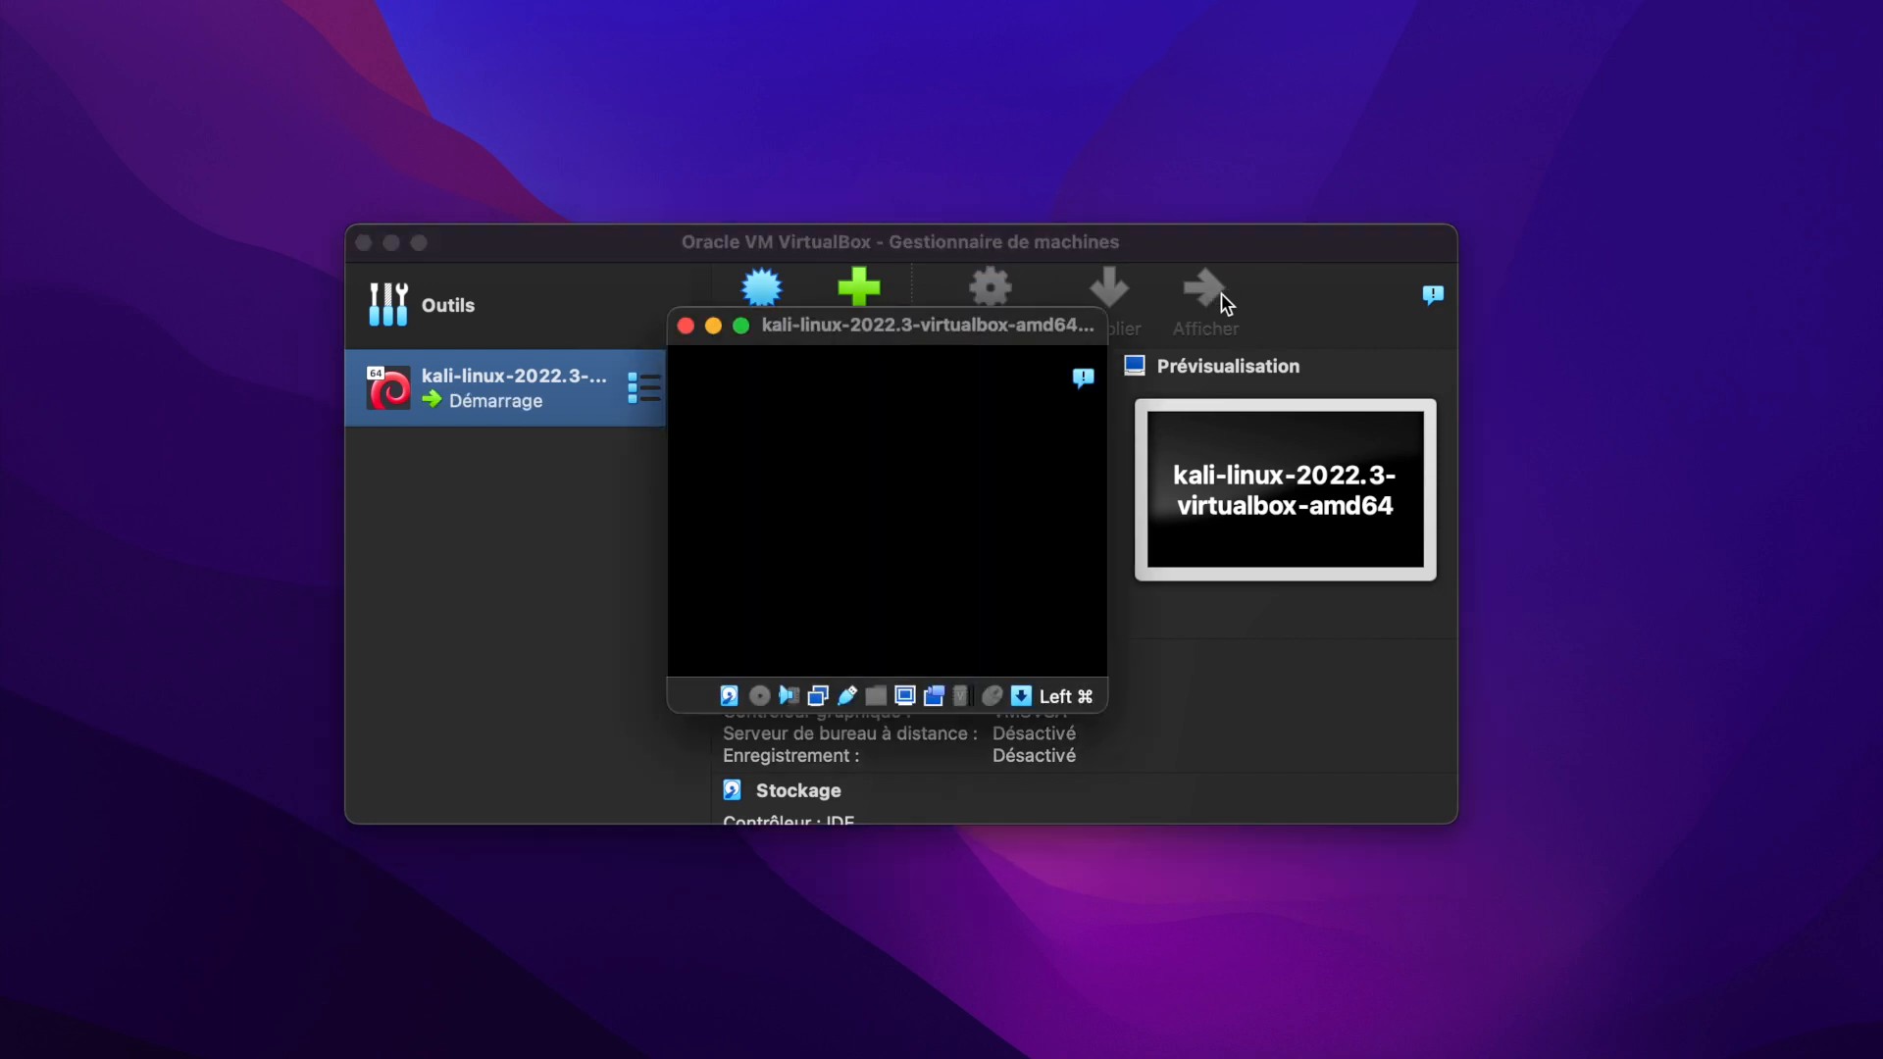
pyautogui.click(392, 243)
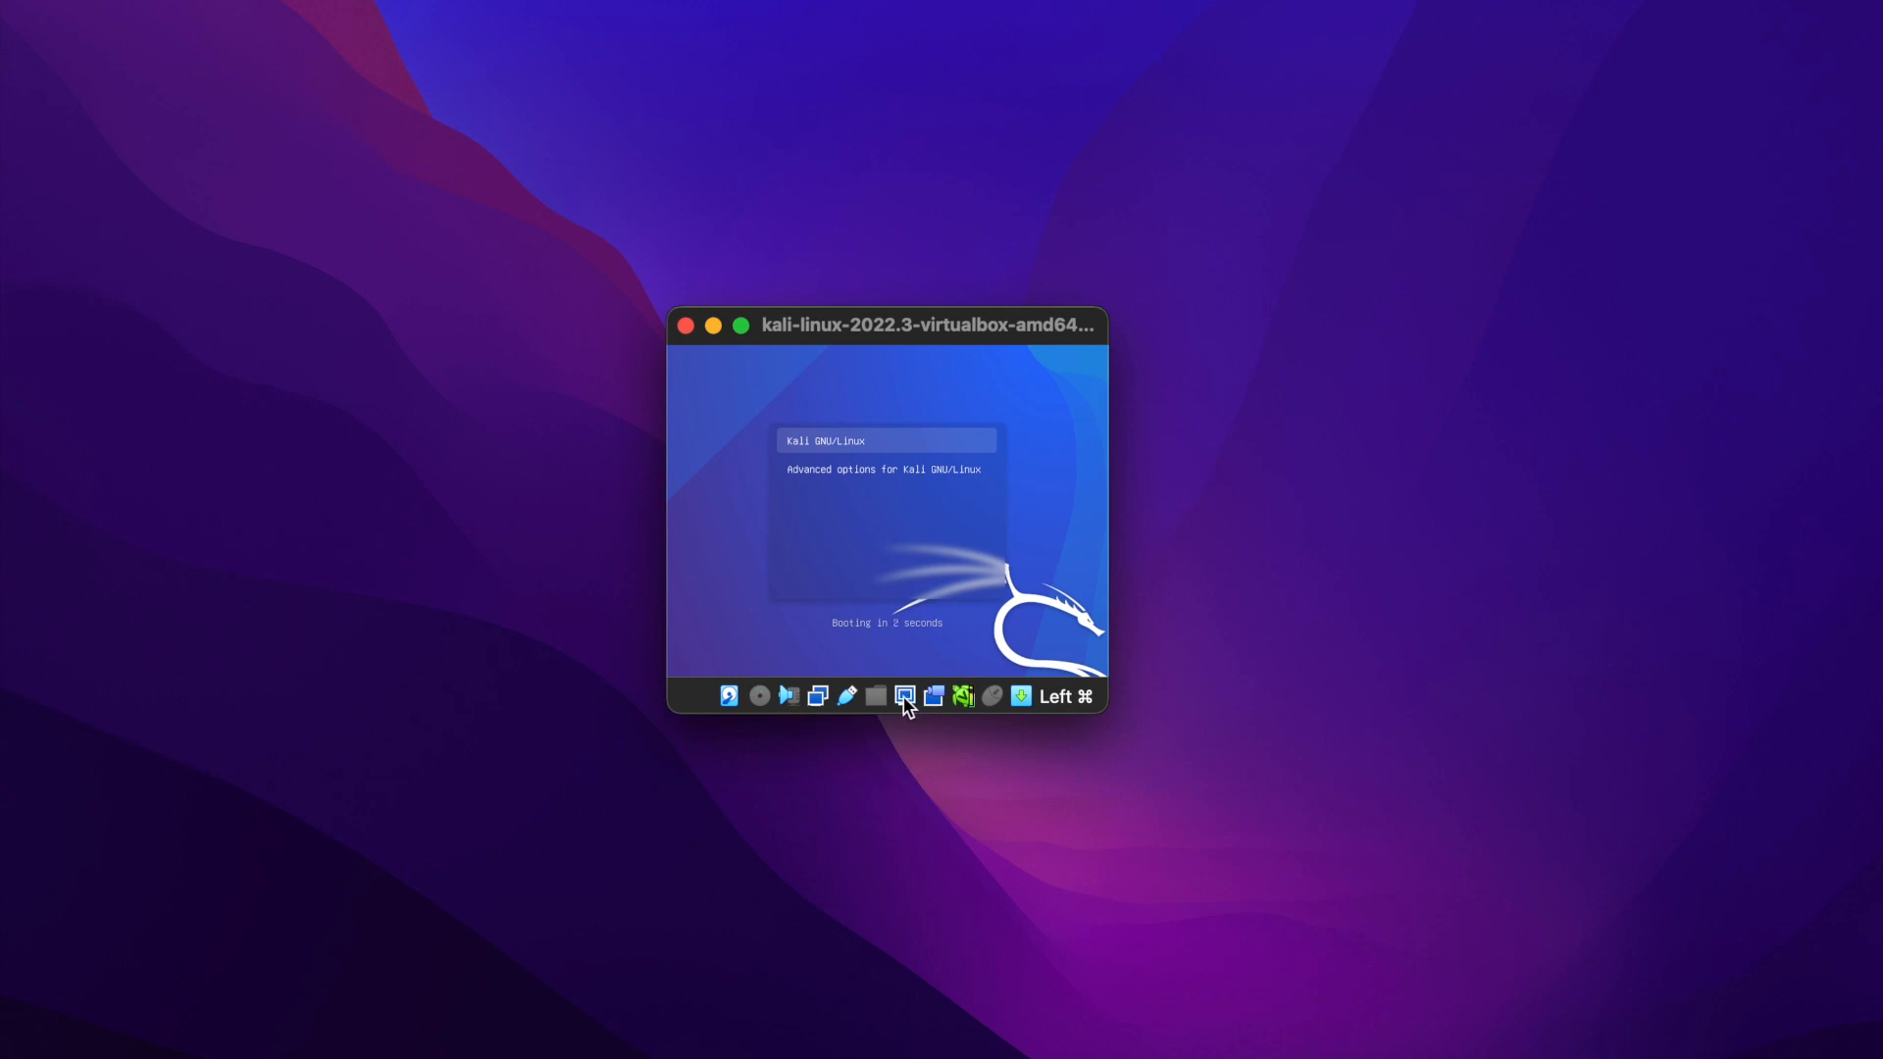
# Scale the running machine's Virtual Screen 1 to 250% and reposition its enlarged window on the desktop.
pyautogui.click(904, 698)
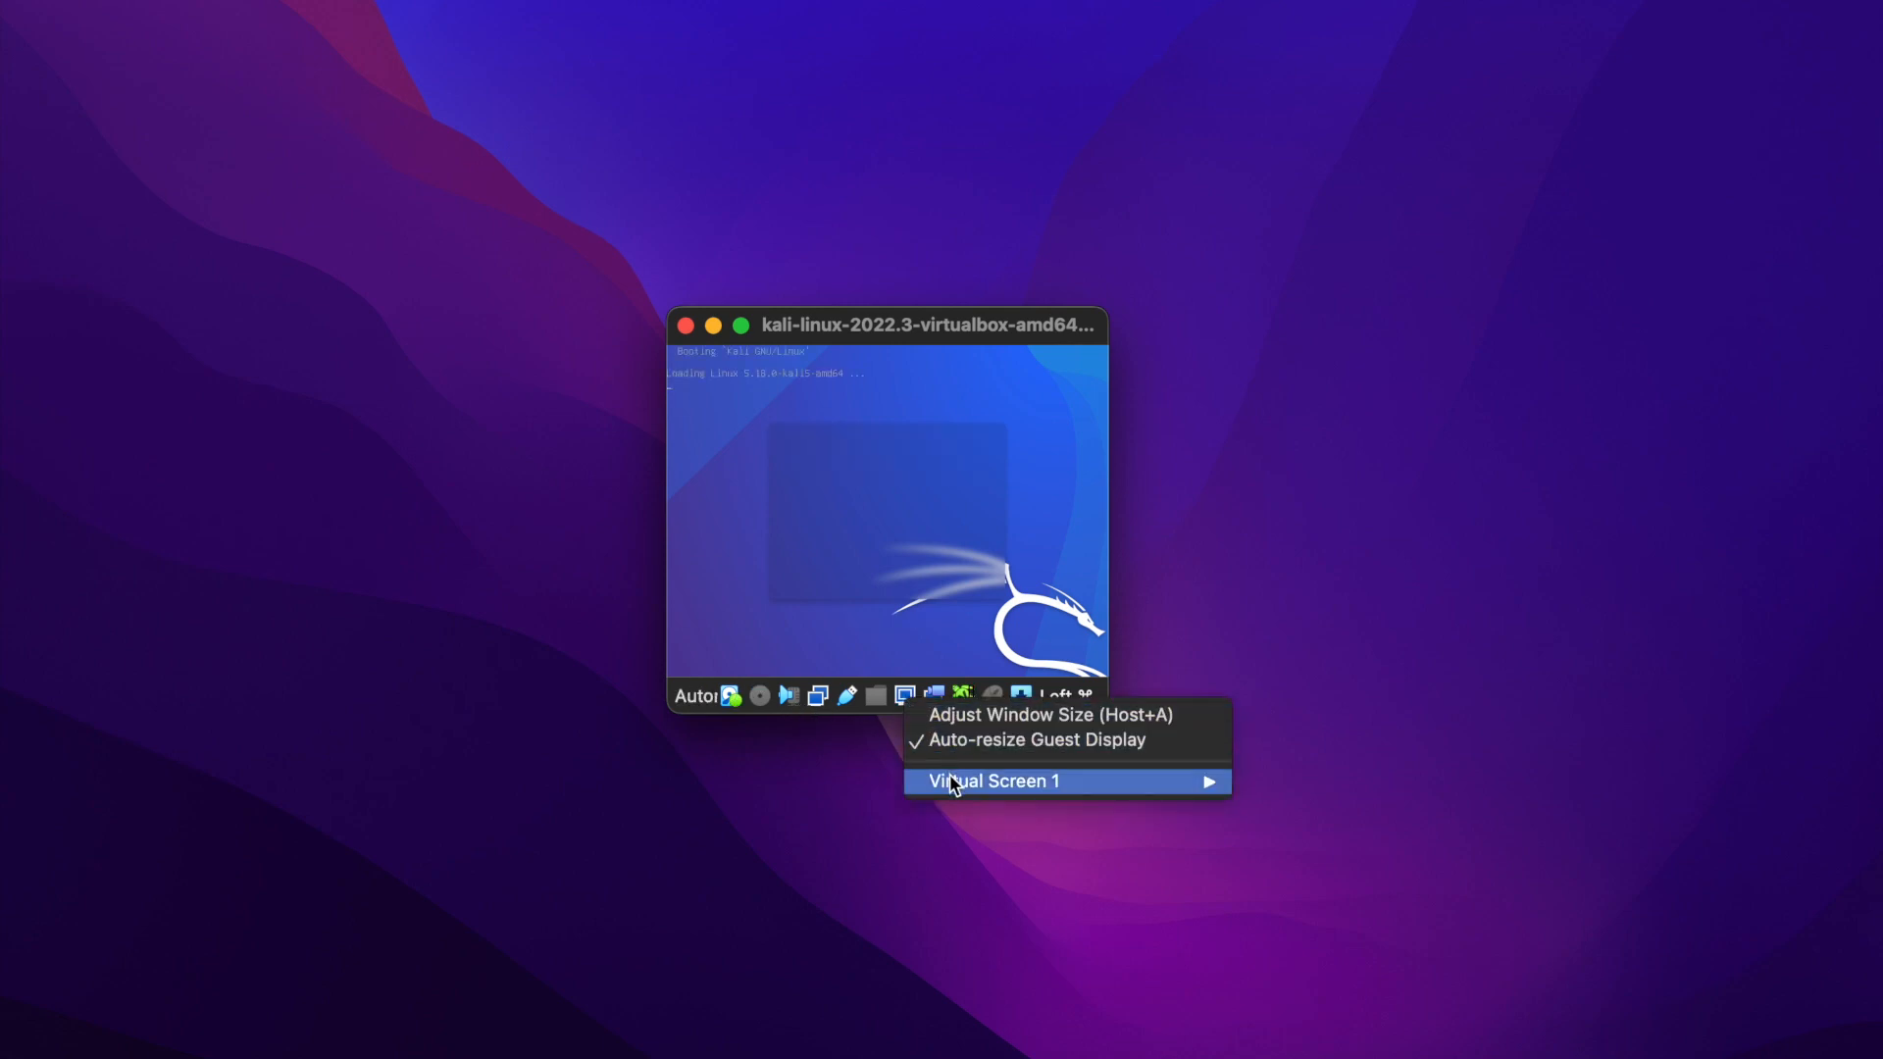
pyautogui.moveTo(974, 779)
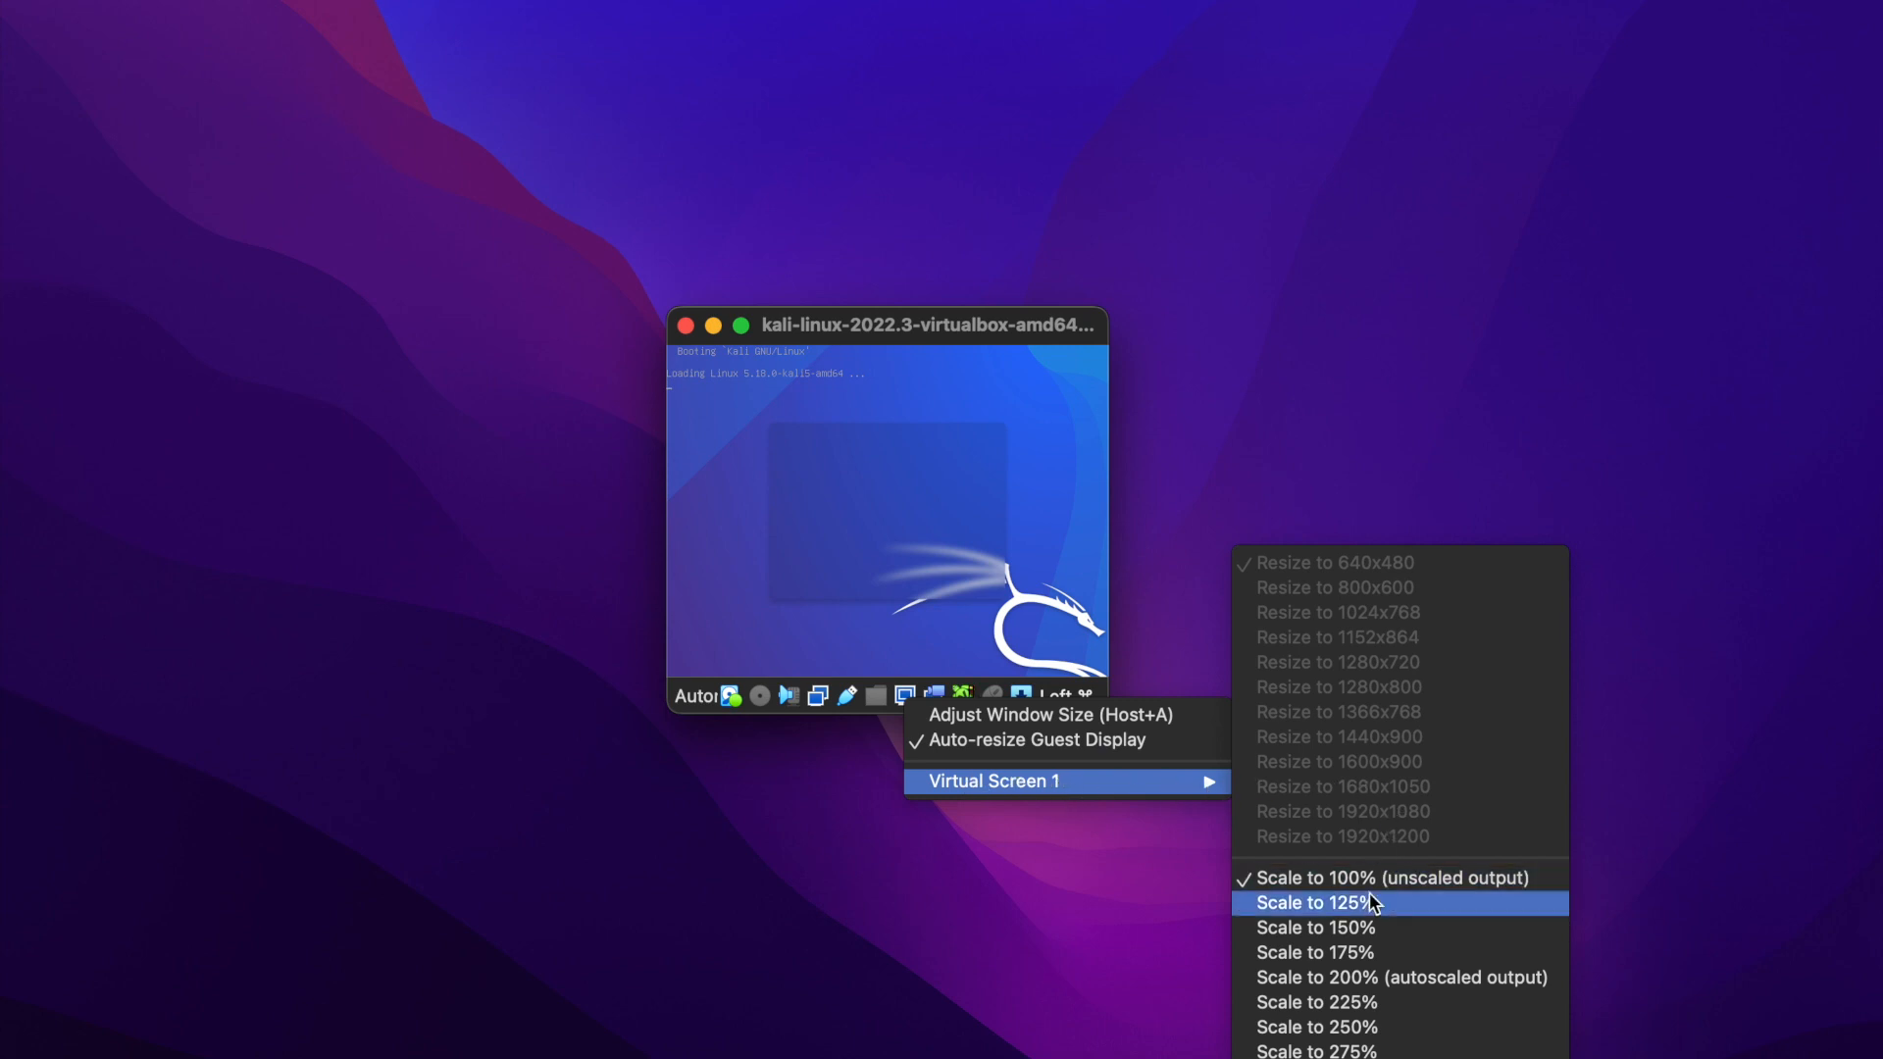
pyautogui.click(1348, 1026)
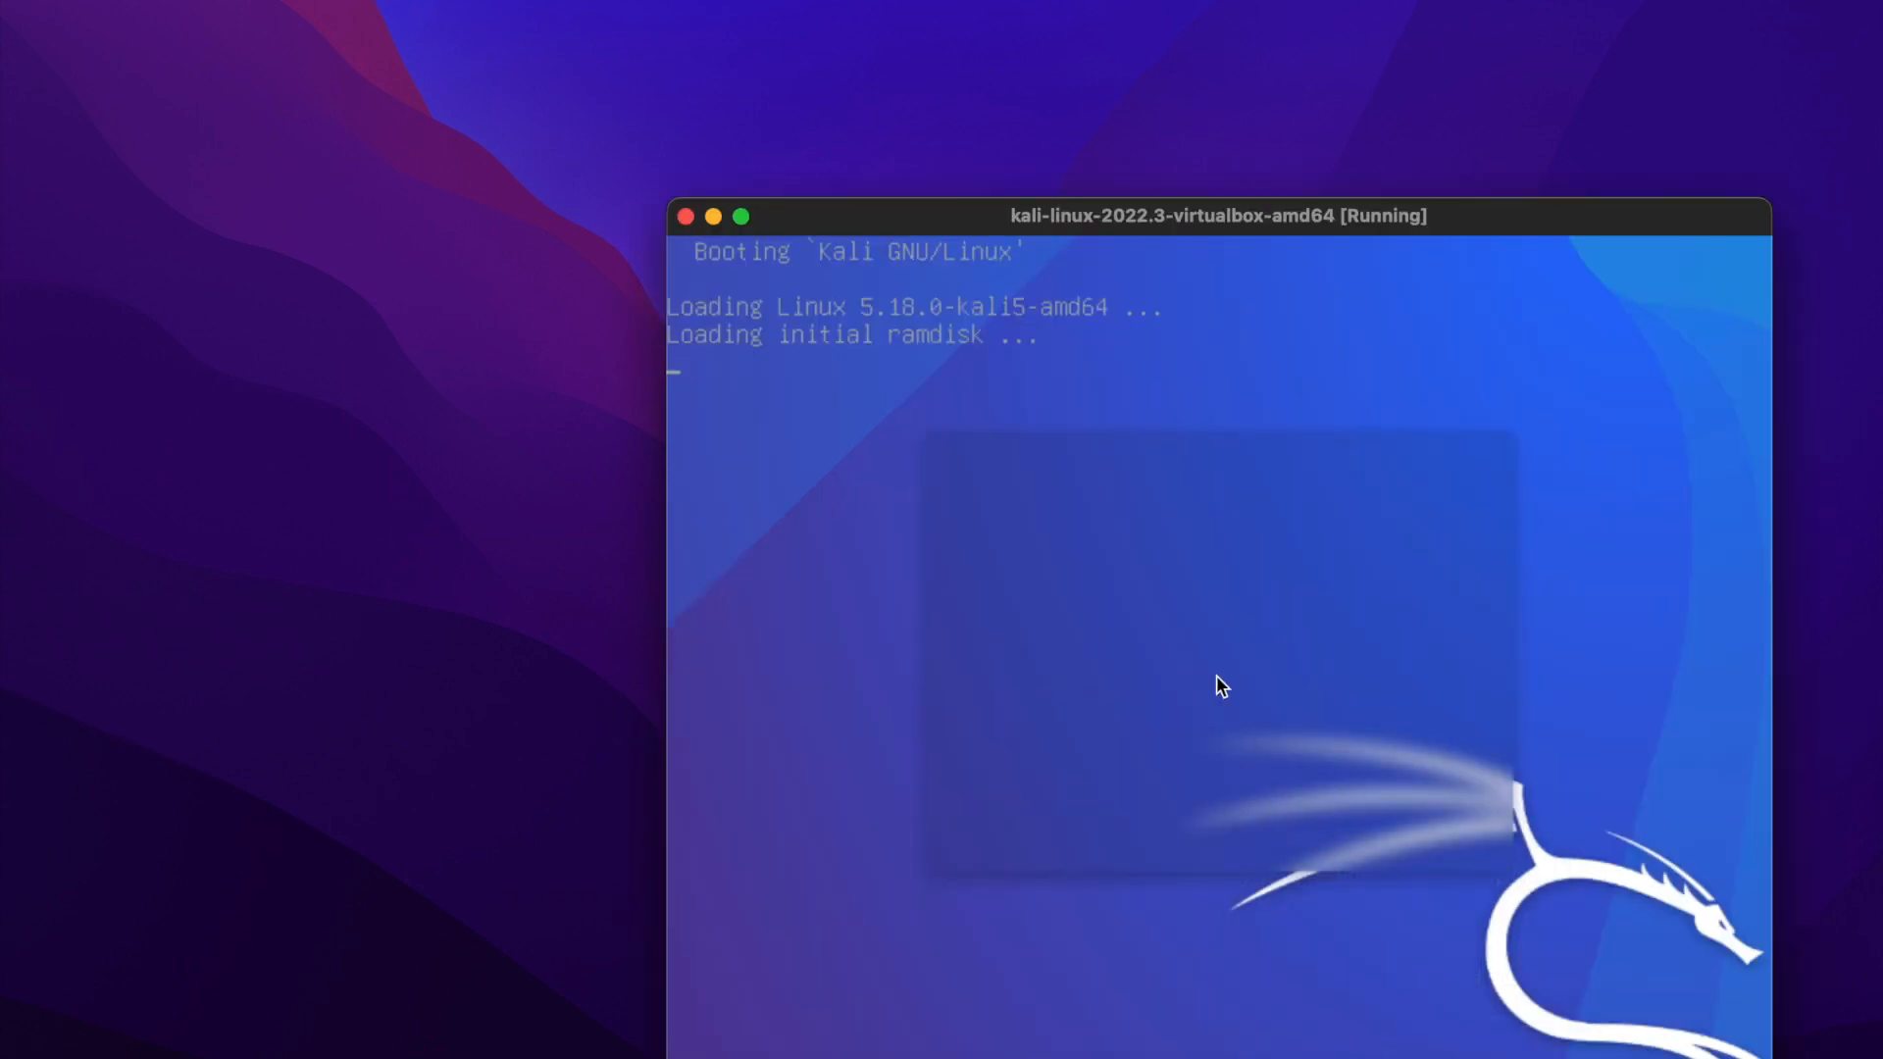
pyautogui.moveTo(1266, 216); pyautogui.dragTo(995, 58)
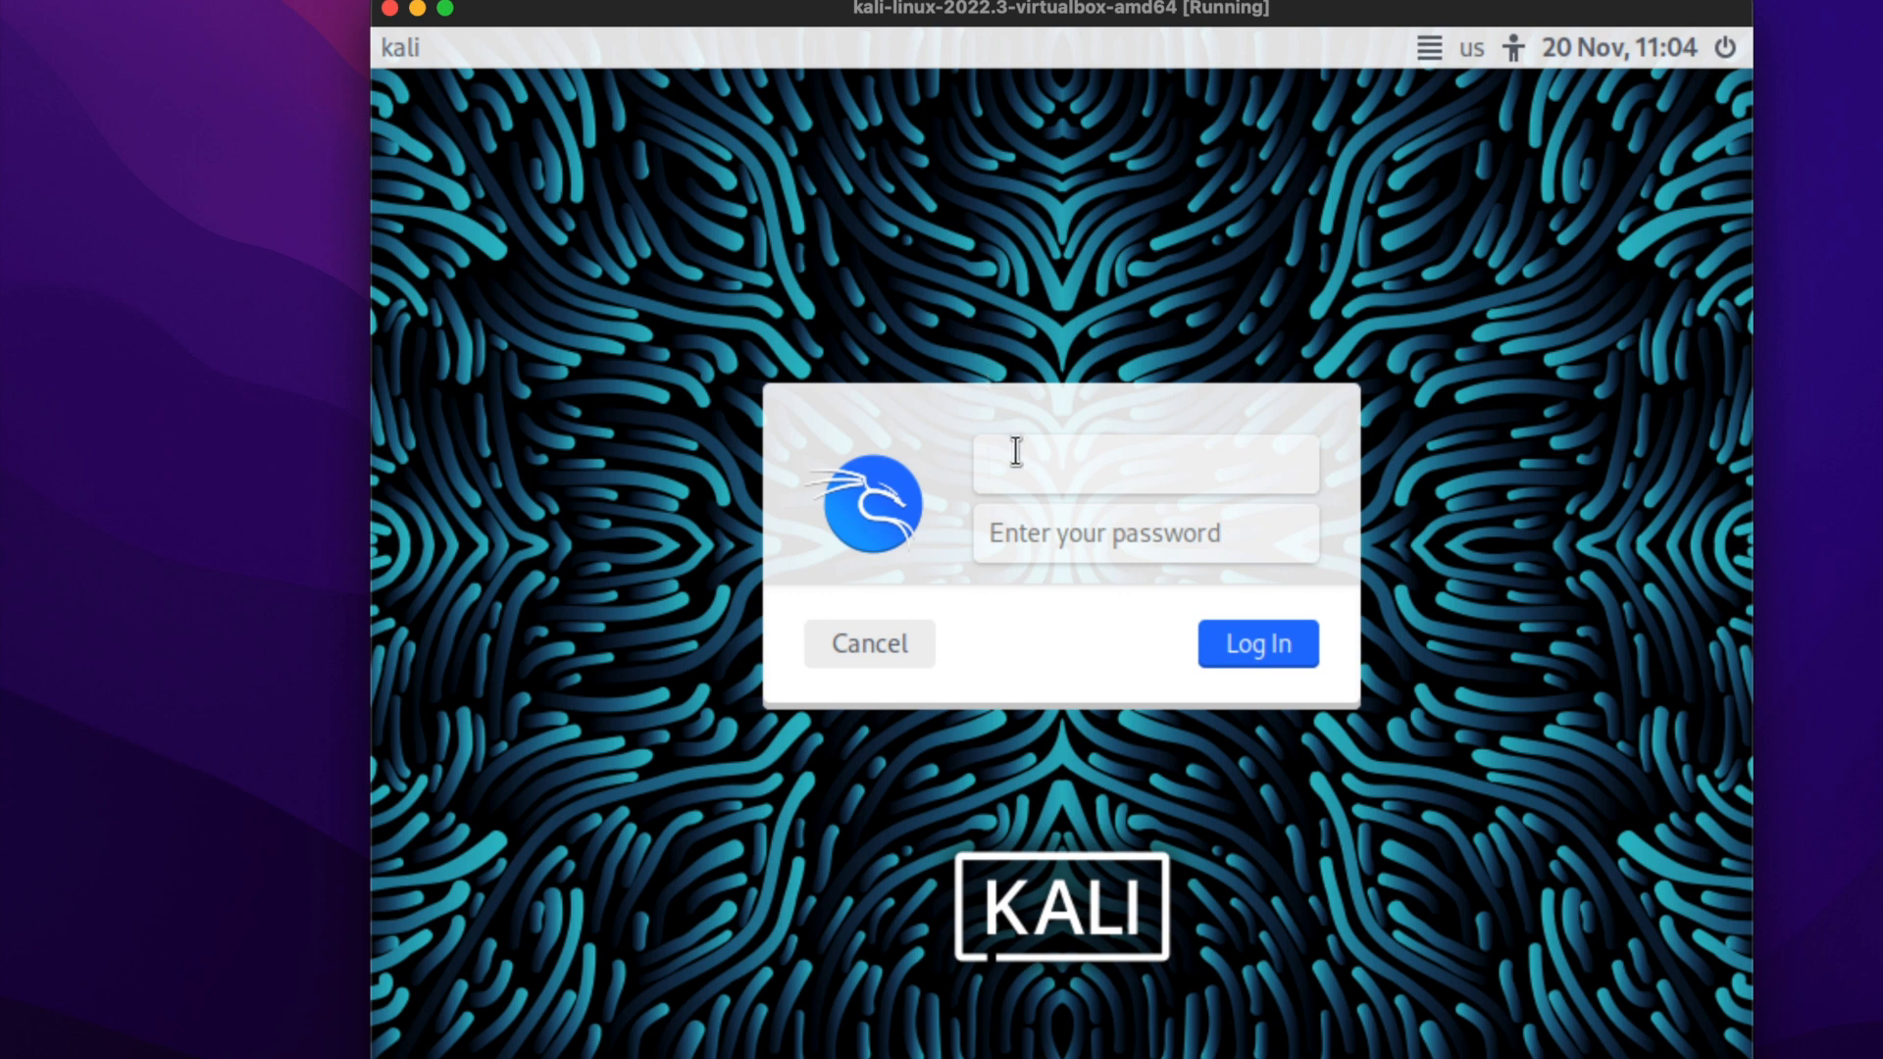
# Log in to Kali with the default username and the account password.
pyautogui.write('kali')
pyautogui.press('Tab')
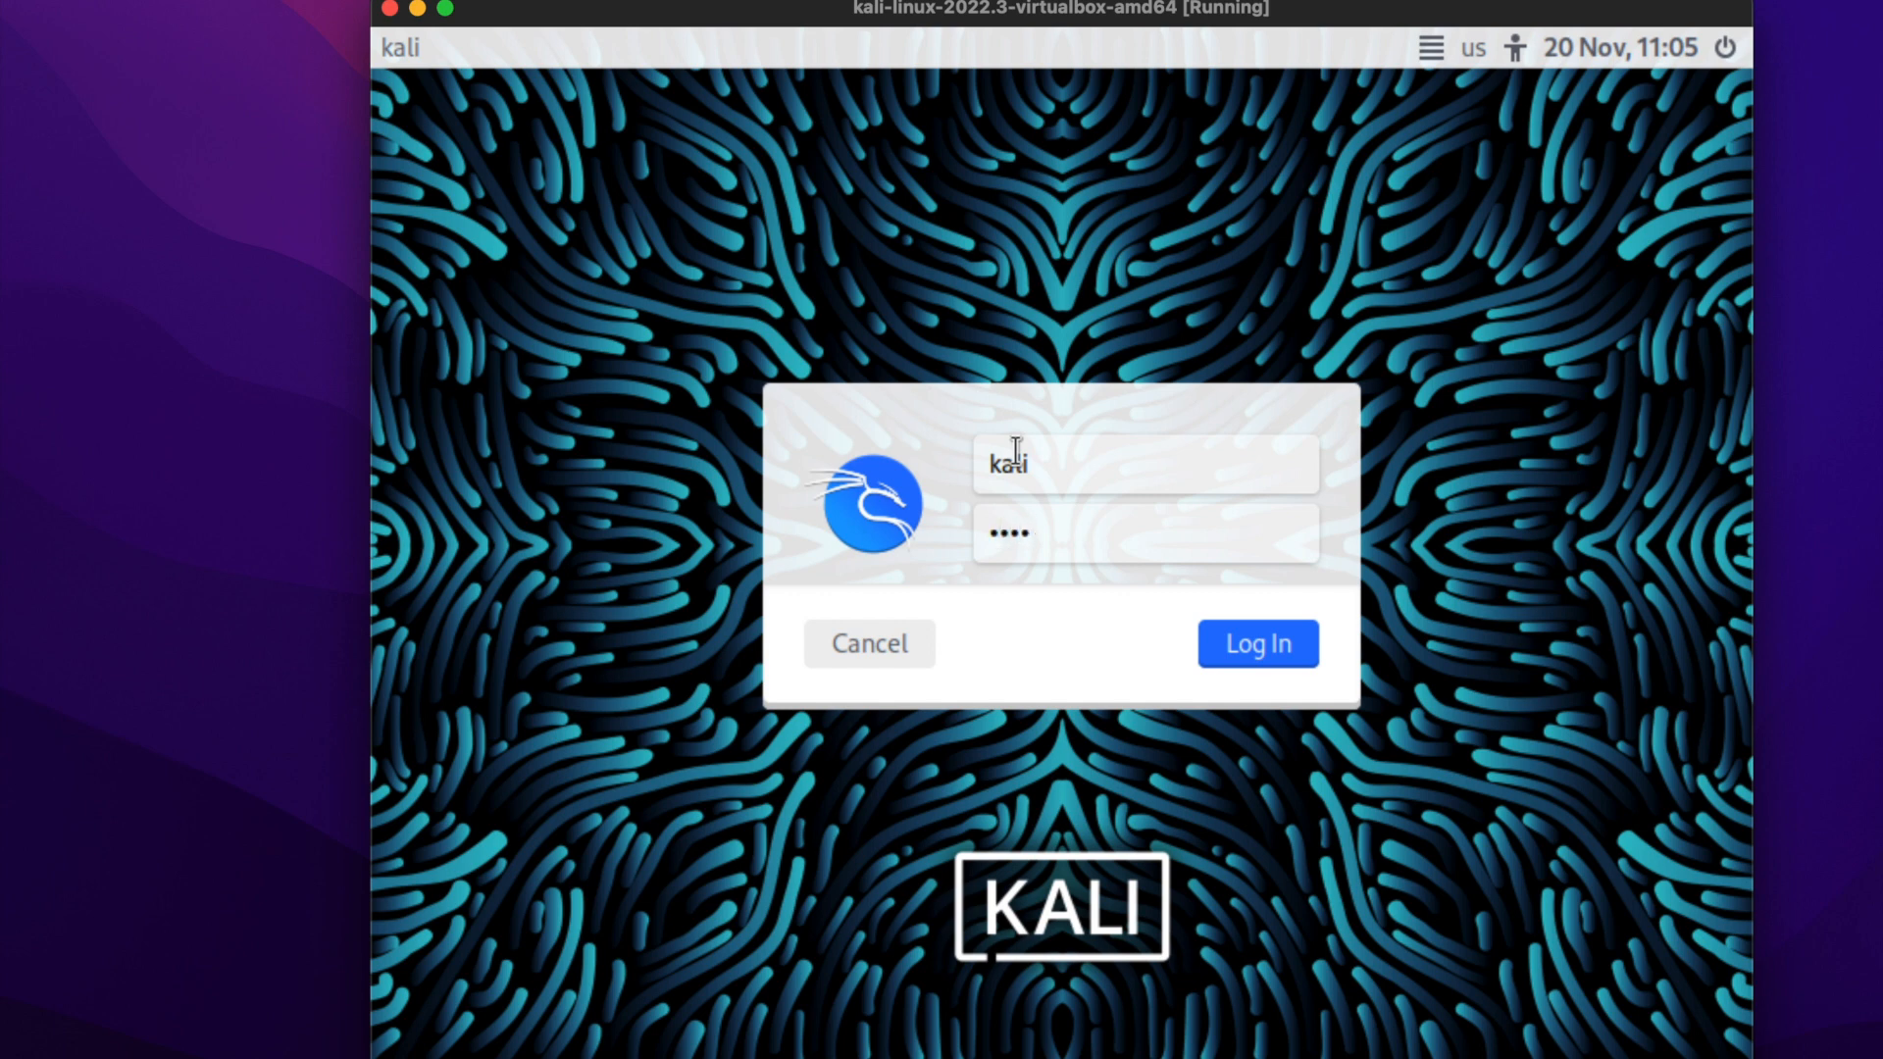
pyautogui.press('Return')
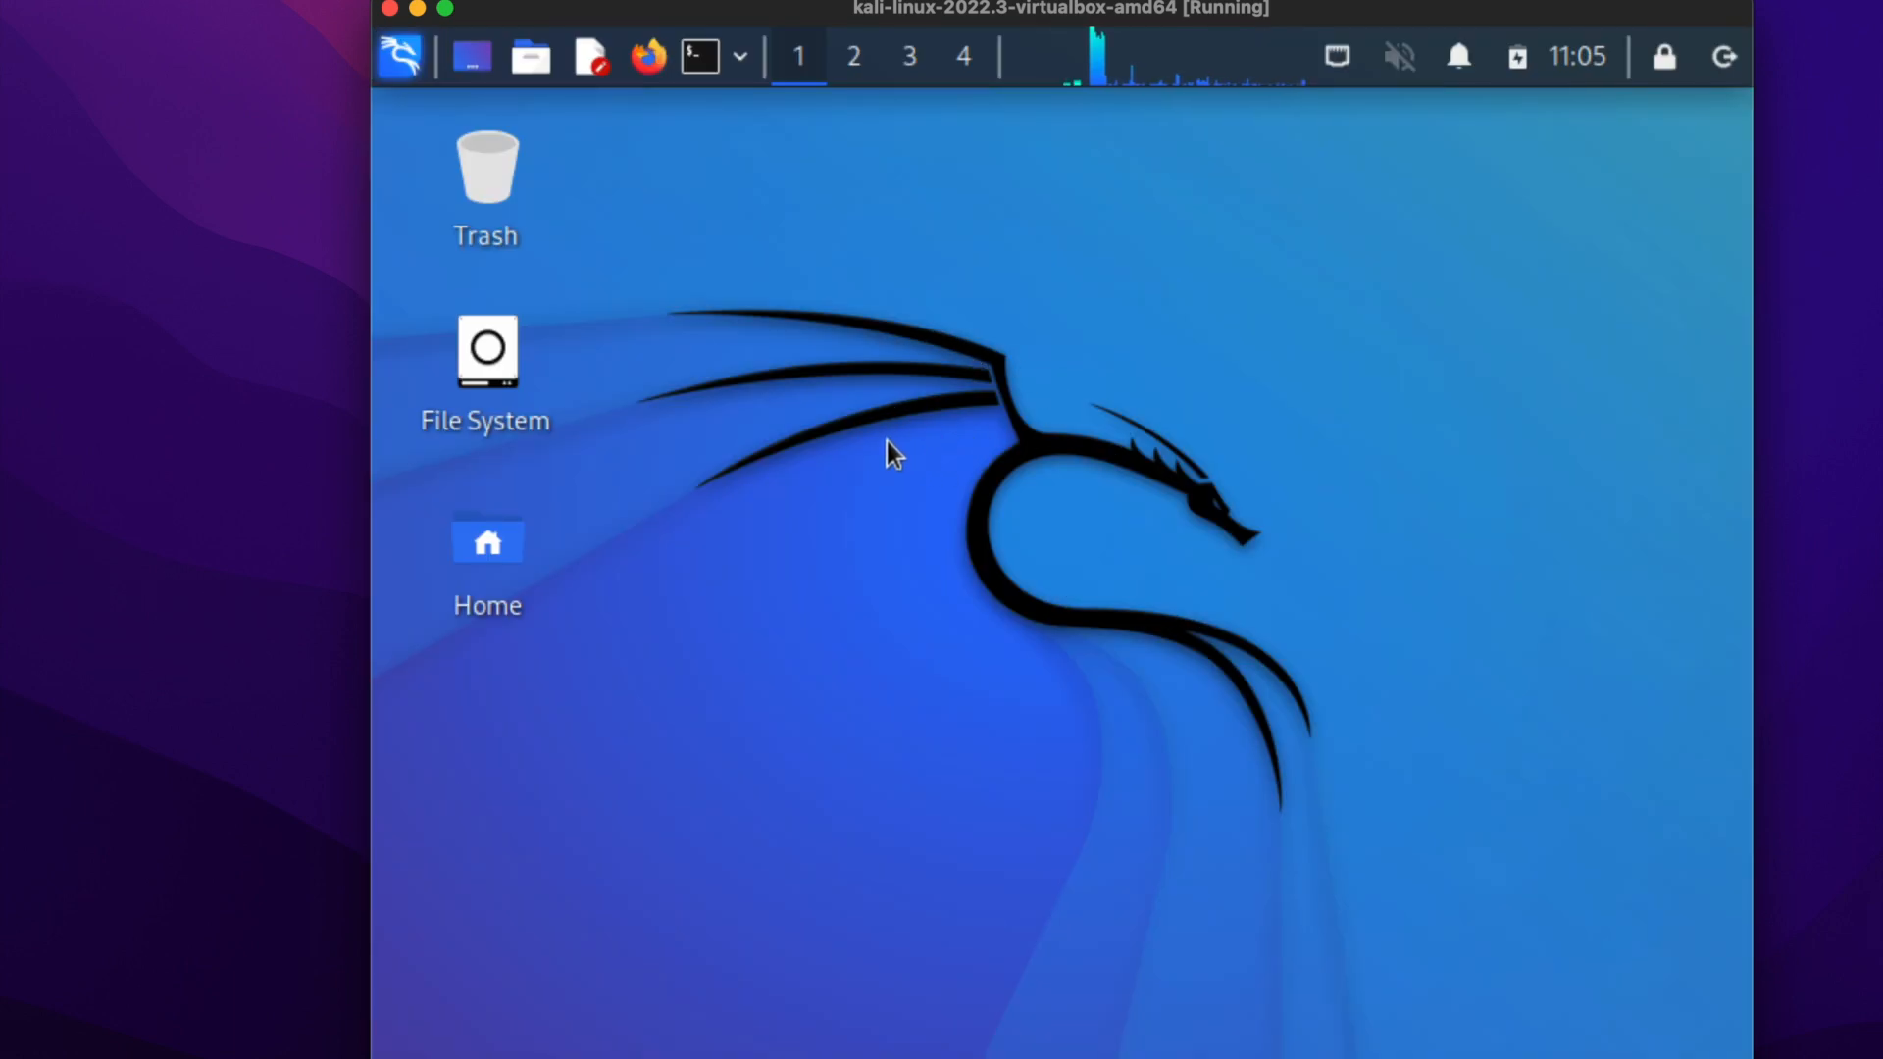
# Open Kali's keyboard layout settings and disable the use of system defaults.
pyautogui.click(400, 63)
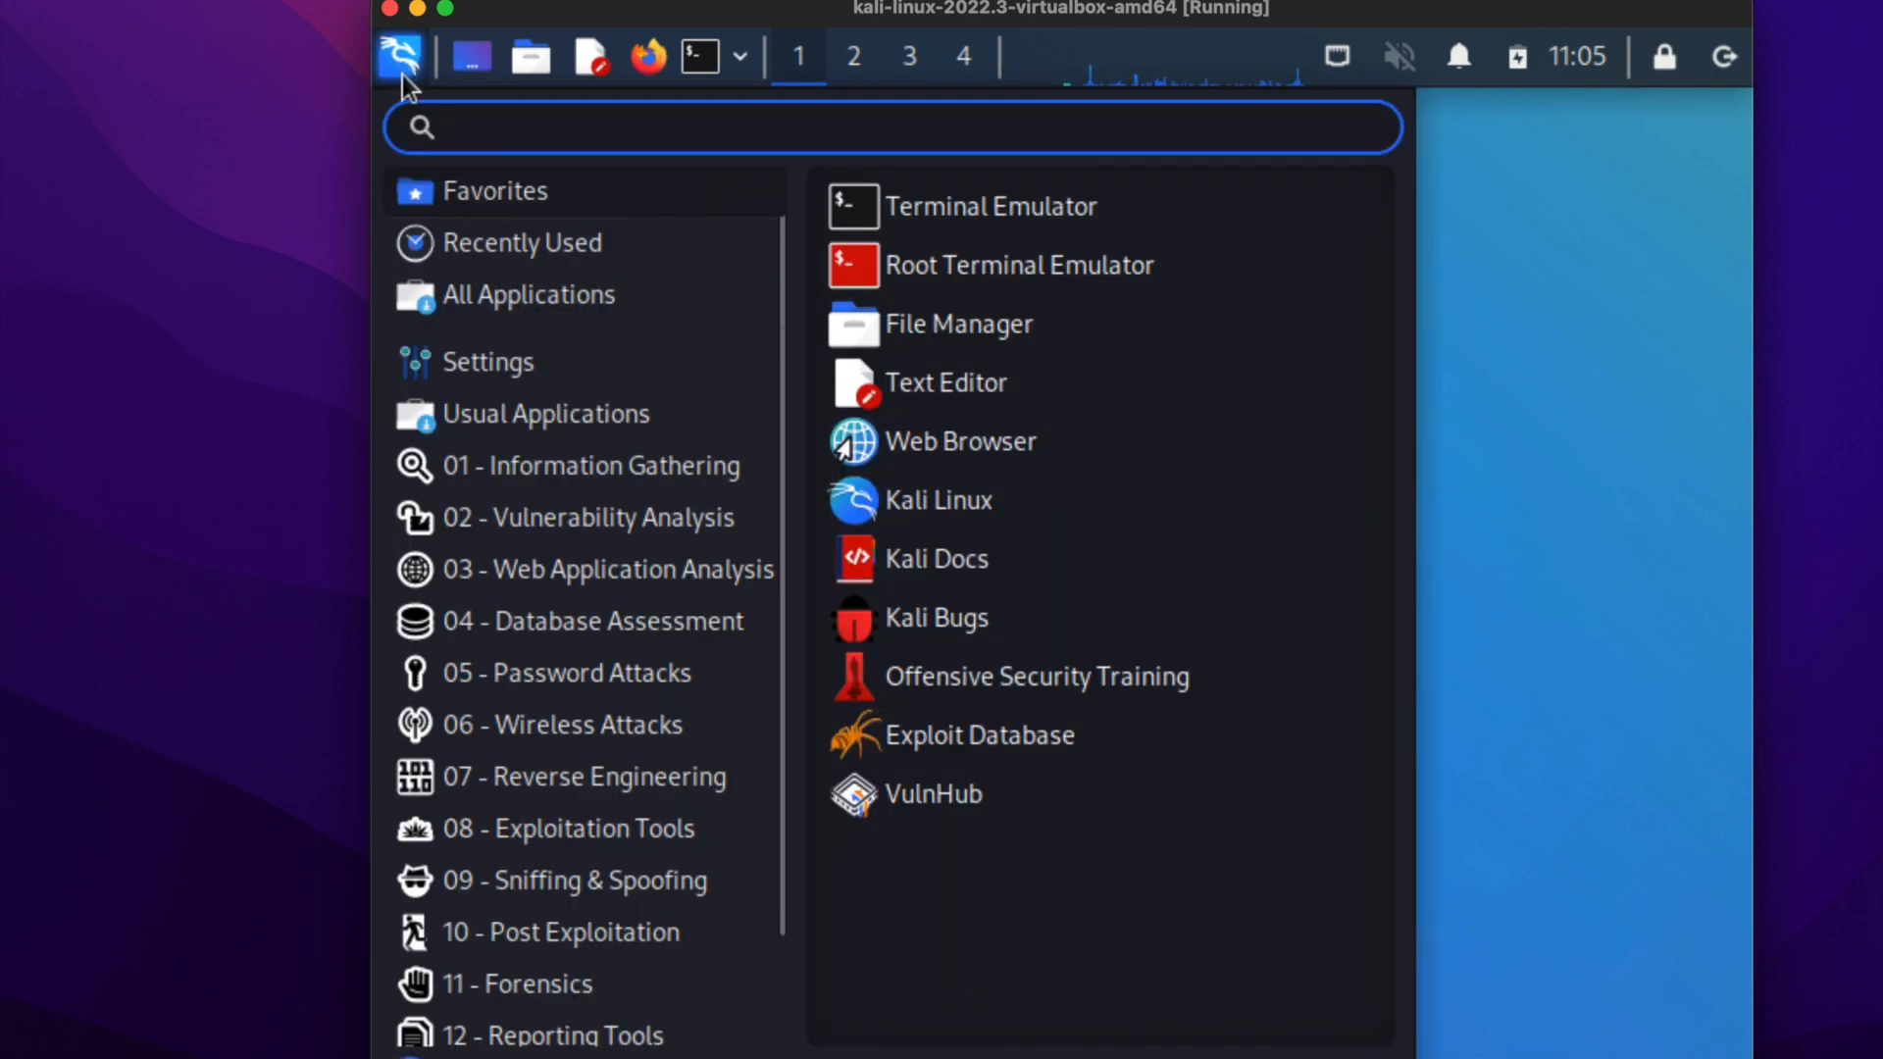
pyautogui.click(467, 364)
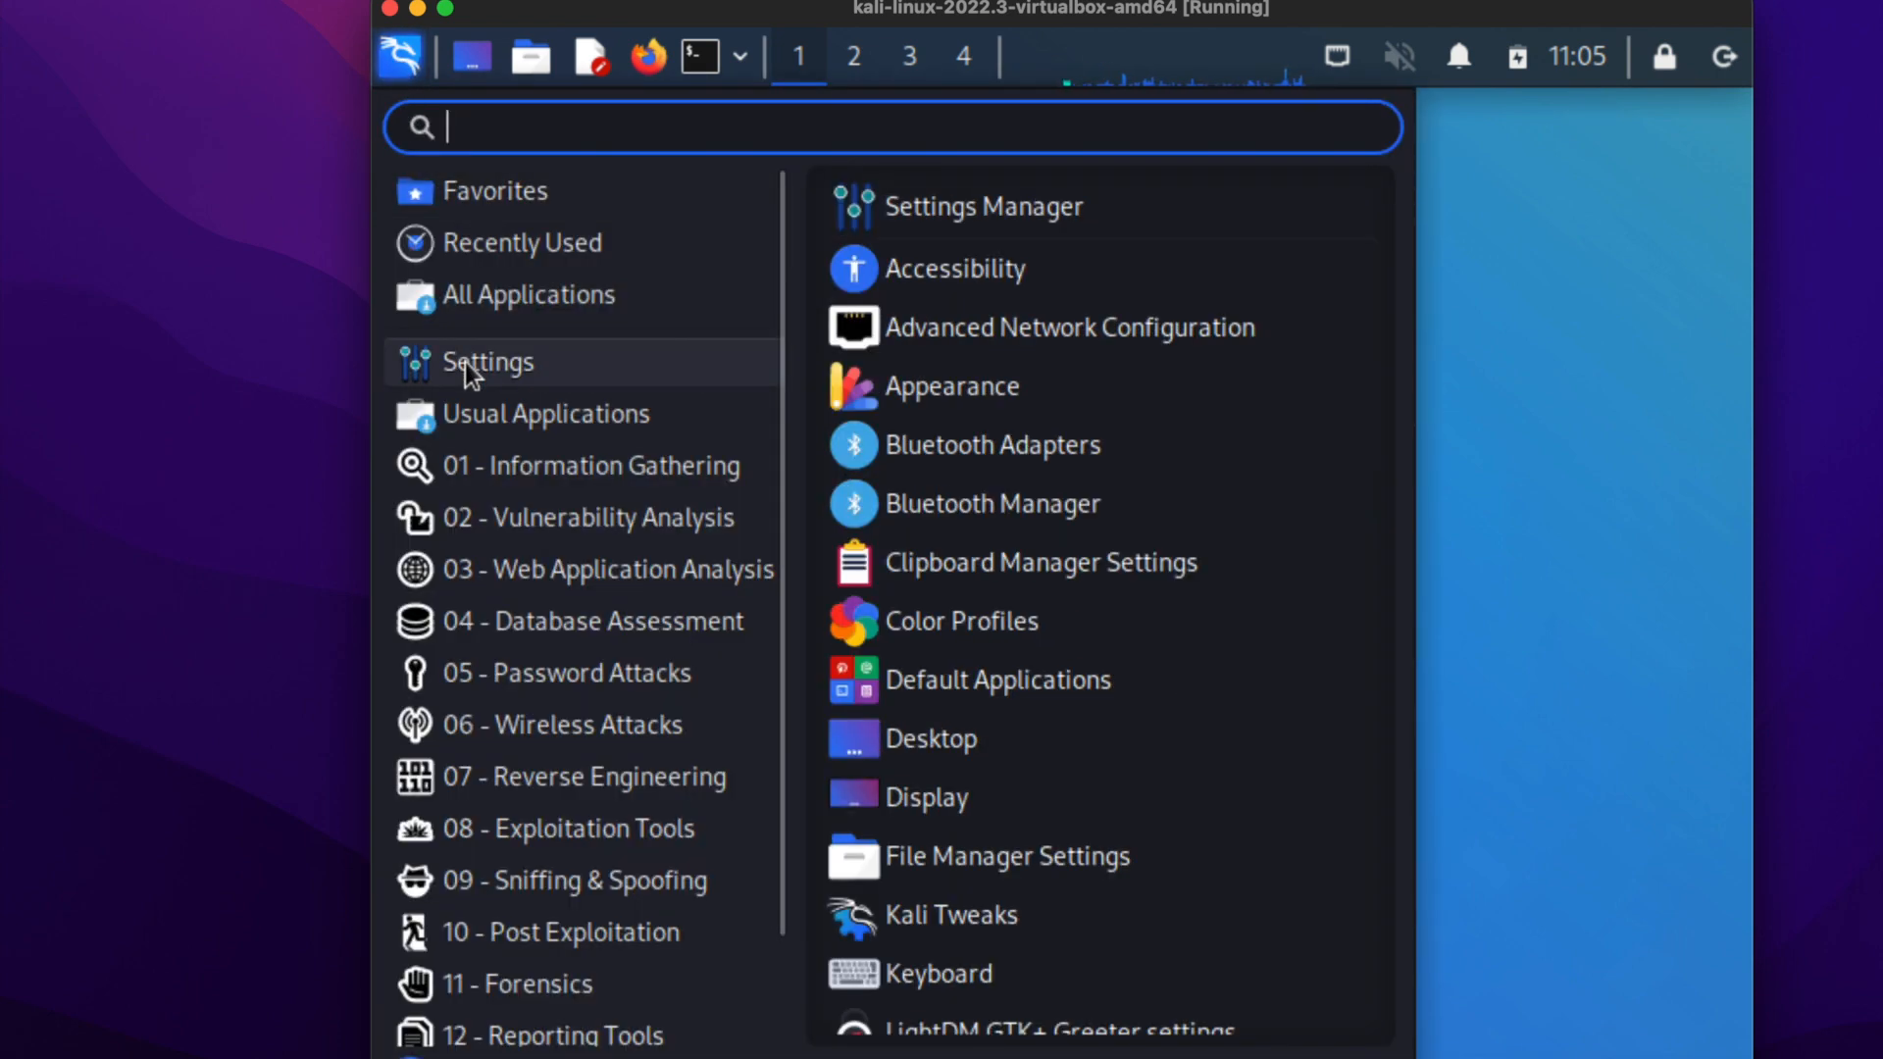
pyautogui.scroll(-5, 1045, 390)
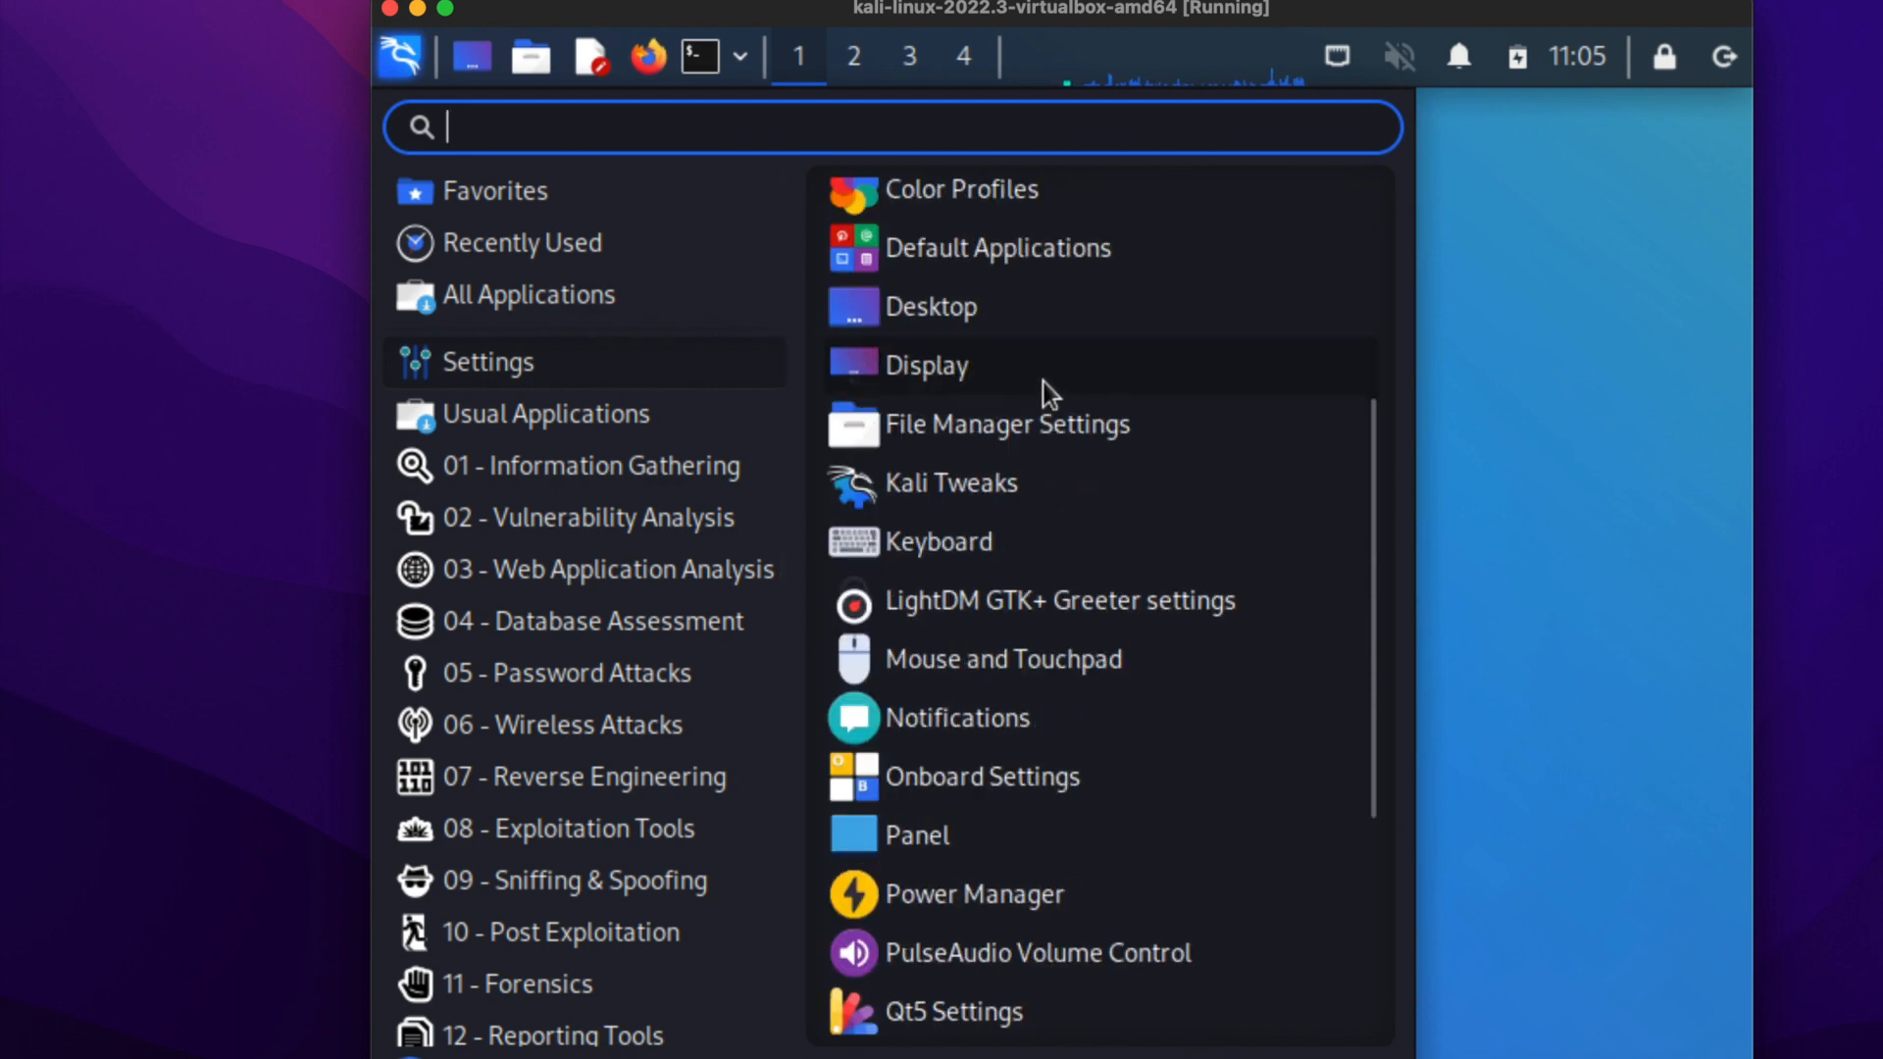
pyautogui.click(969, 544)
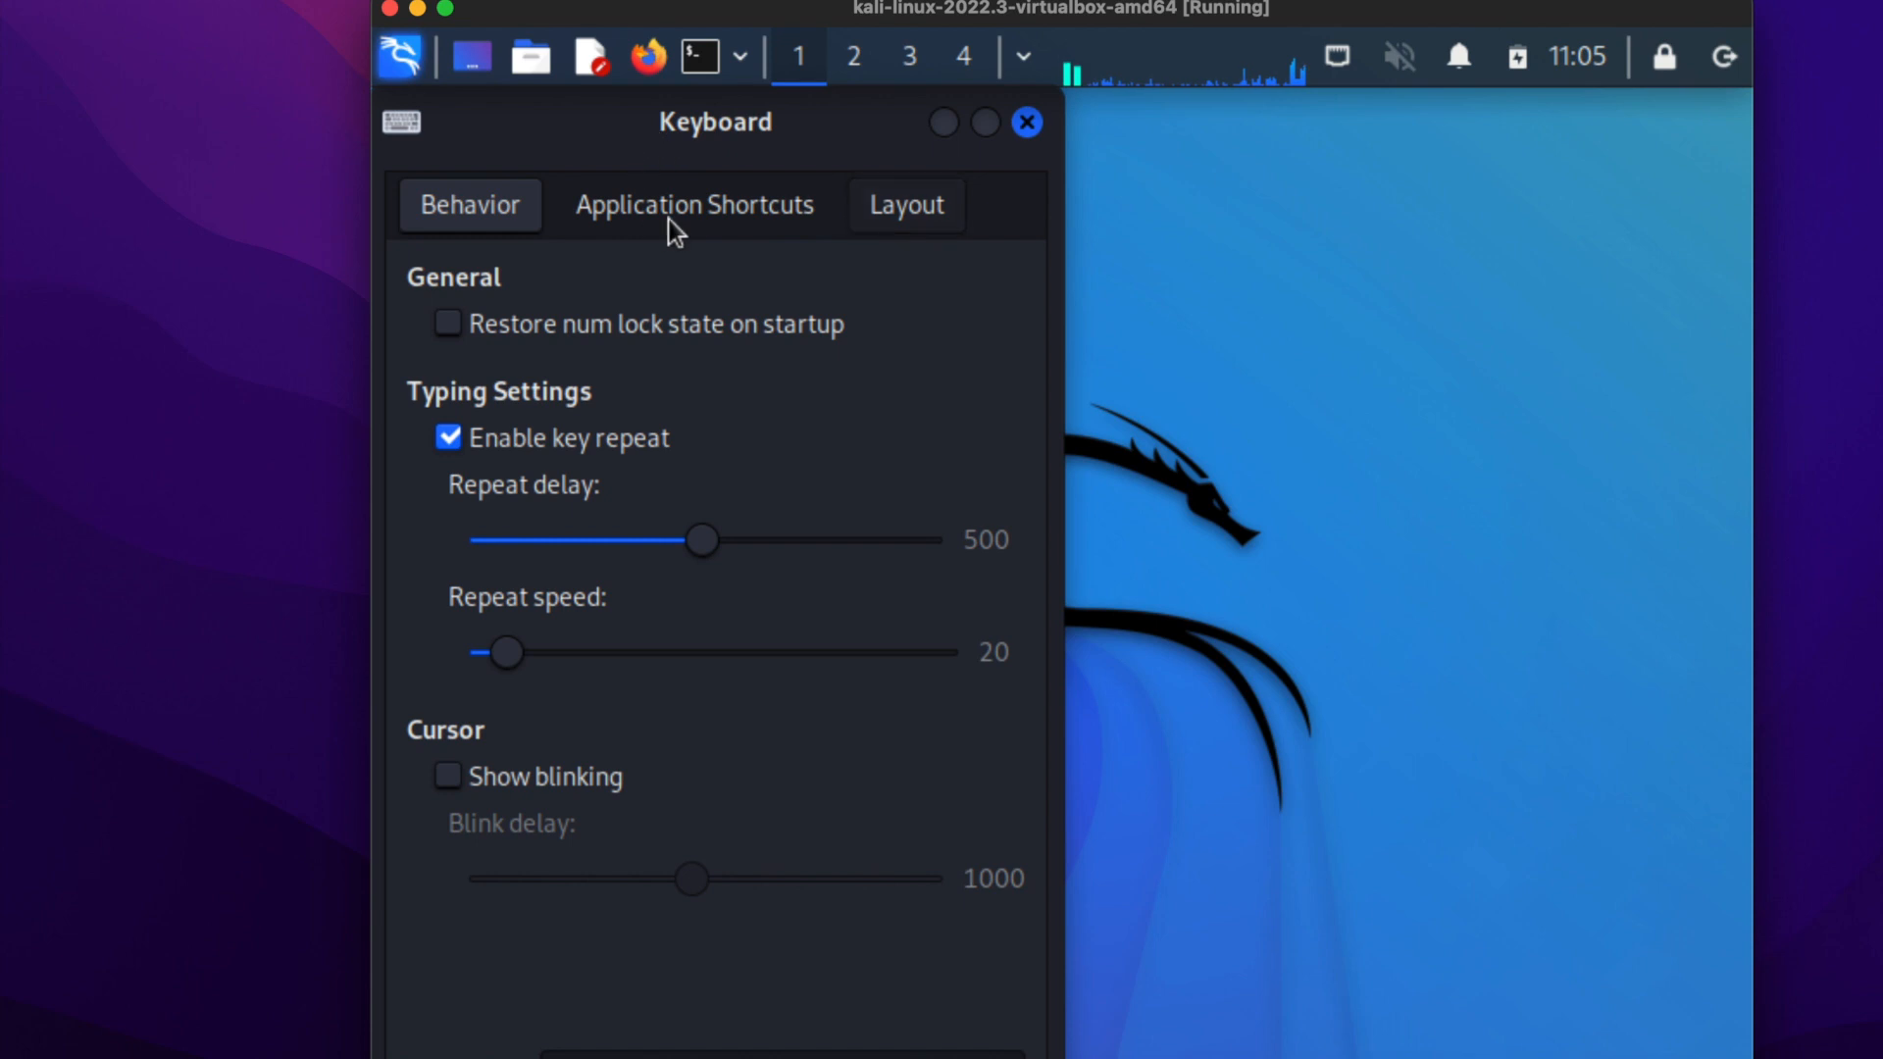
pyautogui.click(899, 210)
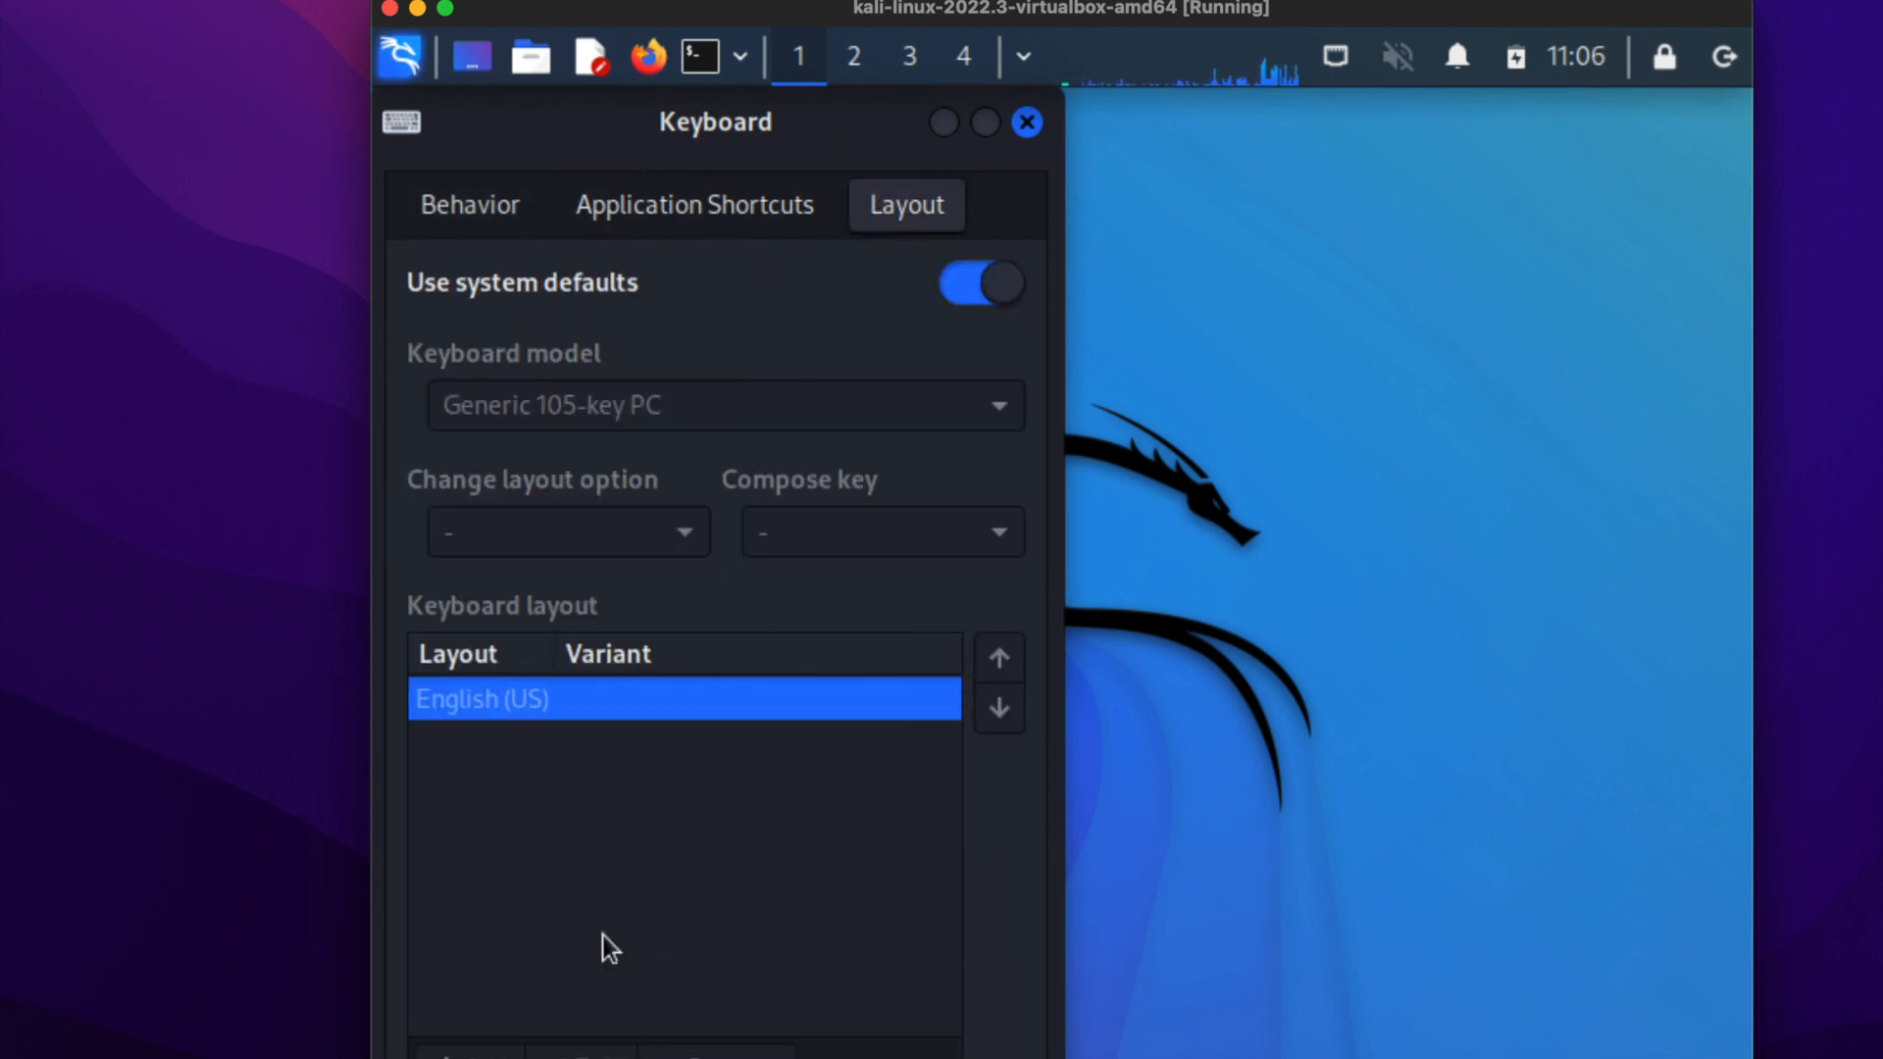
pyautogui.moveTo(838, 119); pyautogui.dragTo(922, 147)
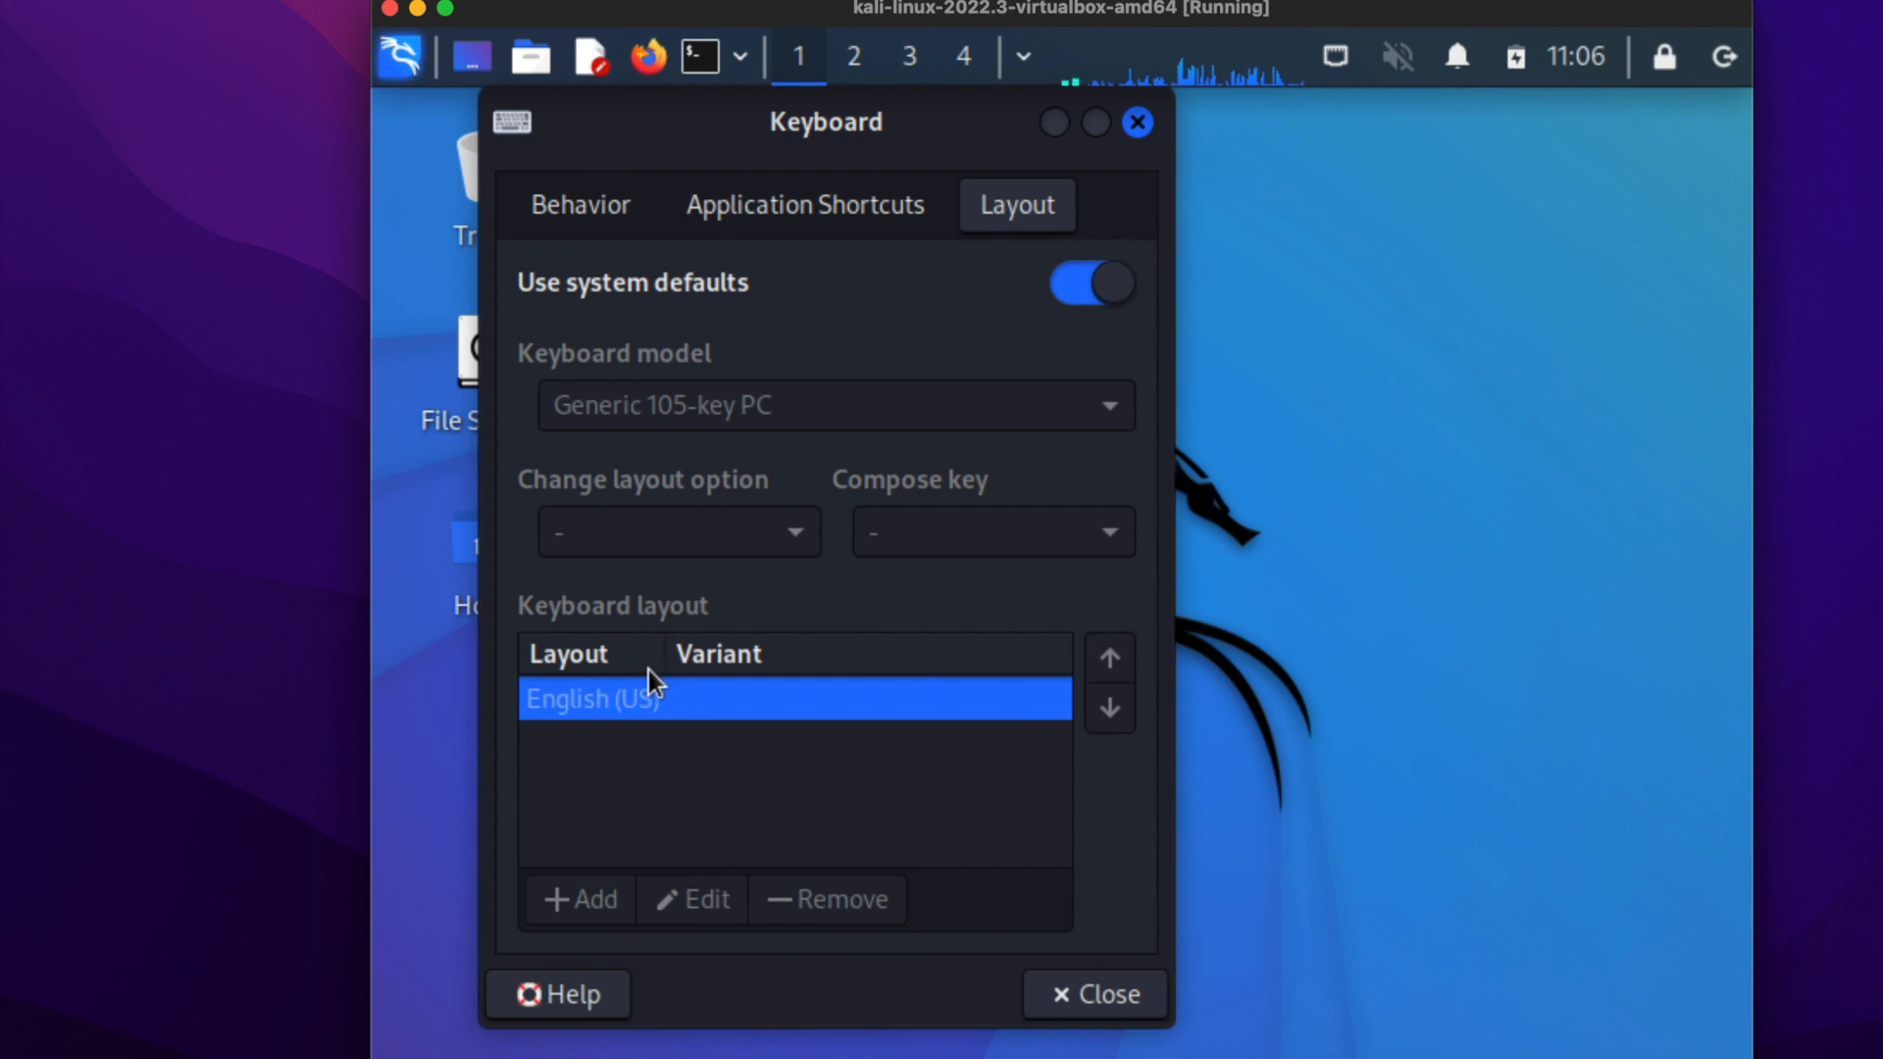
pyautogui.click(1073, 286)
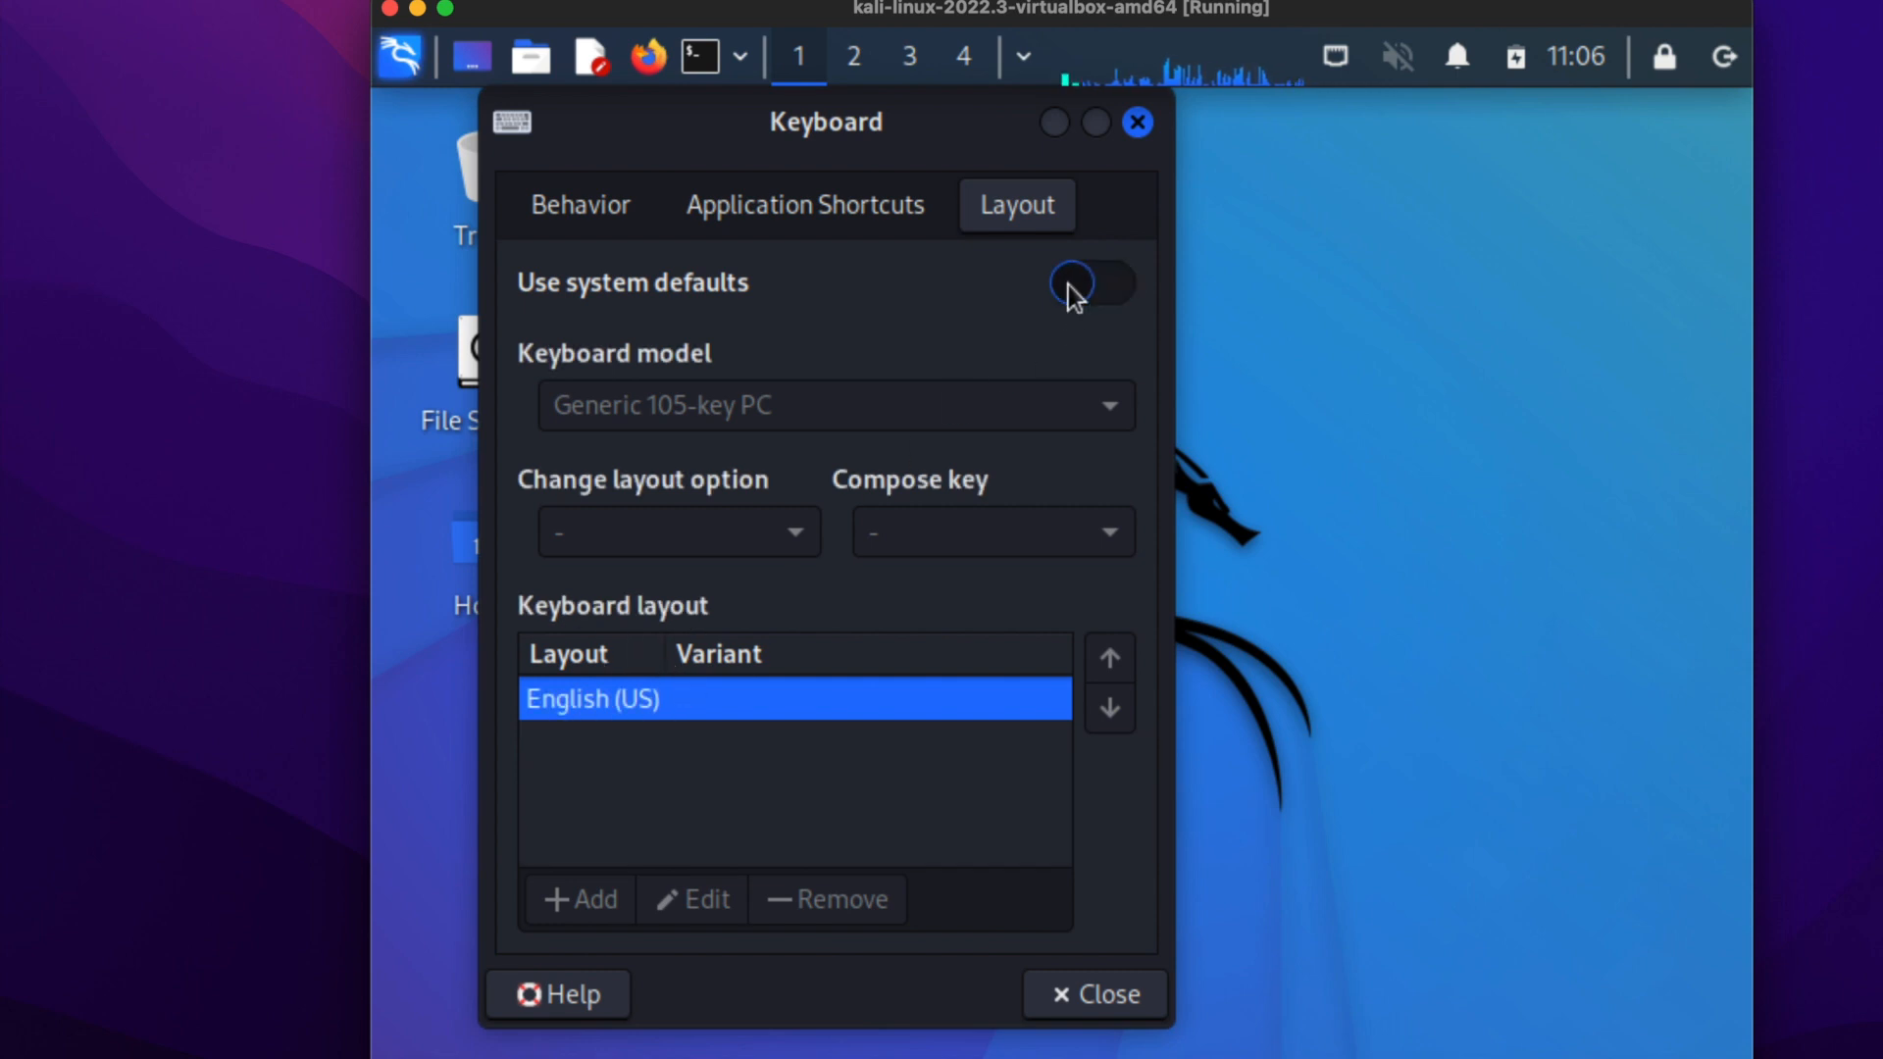
# Add the French (Macintosh) variant to the keyboard layout list.
pyautogui.click(583, 907)
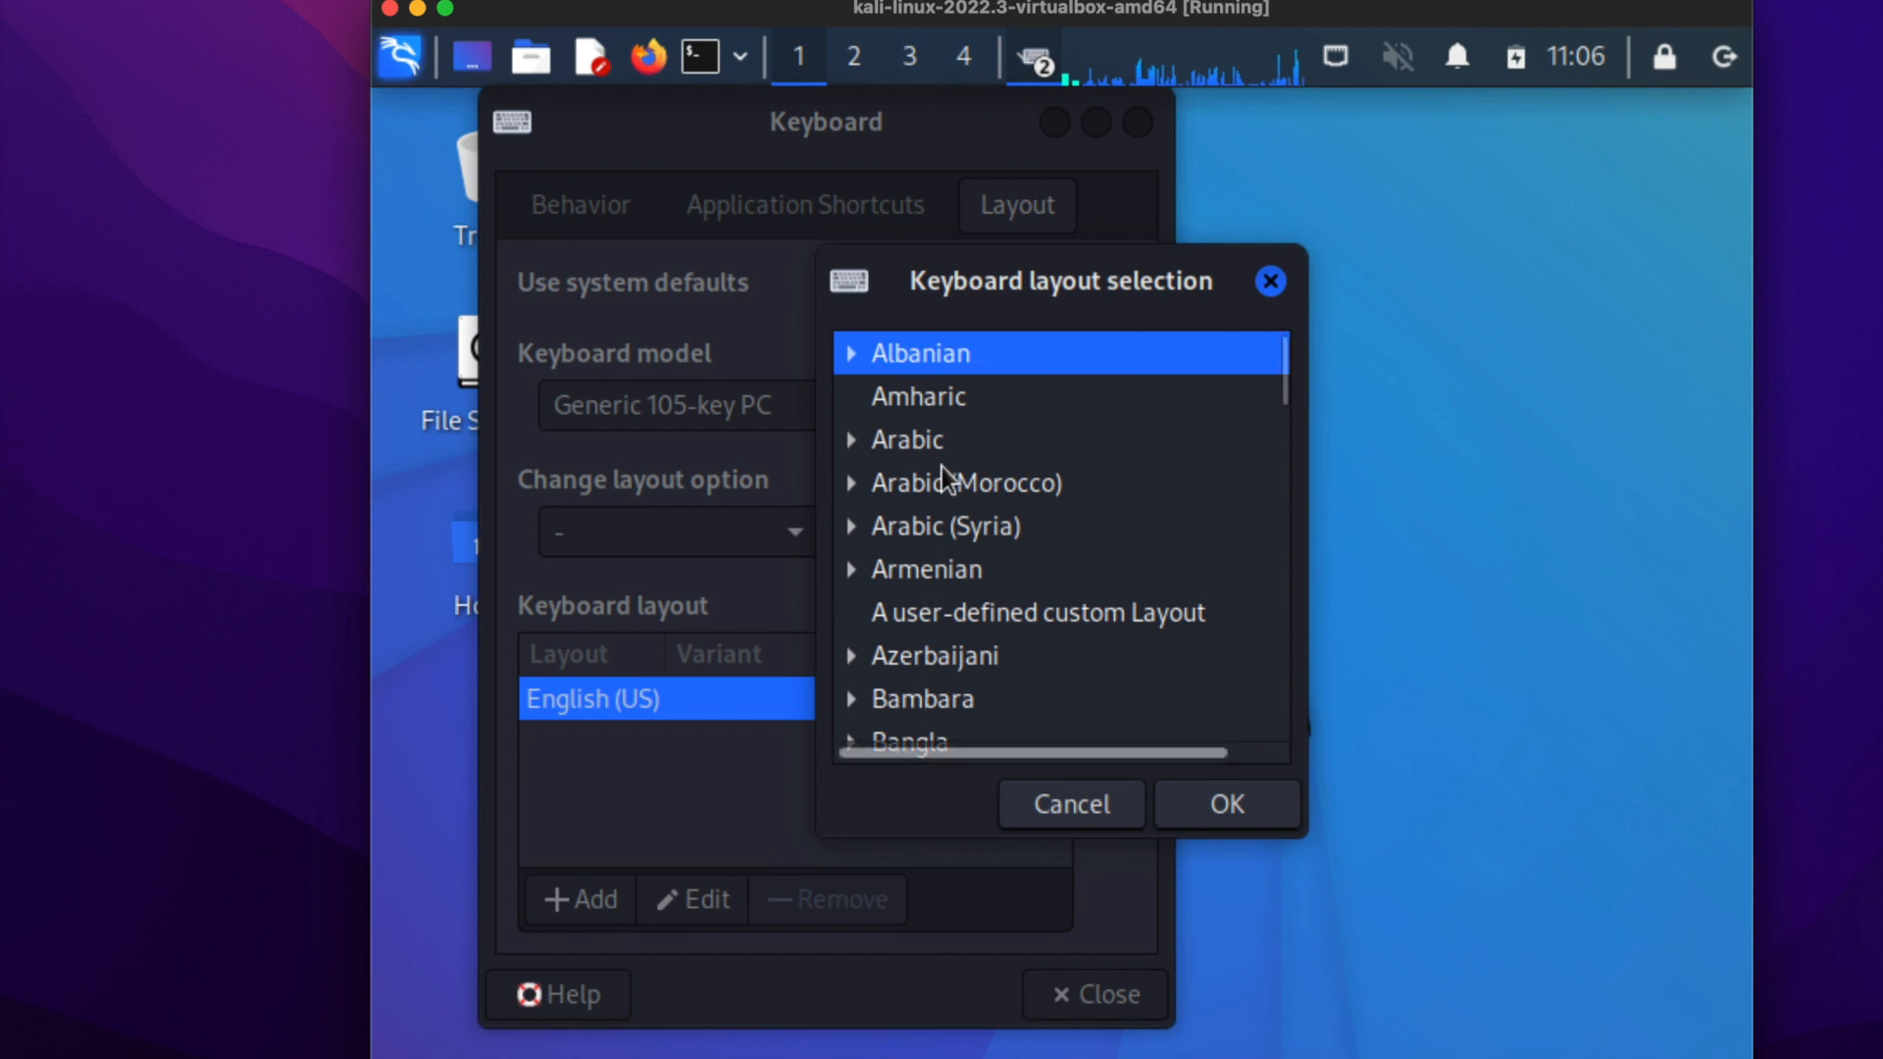
pyautogui.scroll(-6, 942, 481)
pyautogui.scroll(-5, 937, 463)
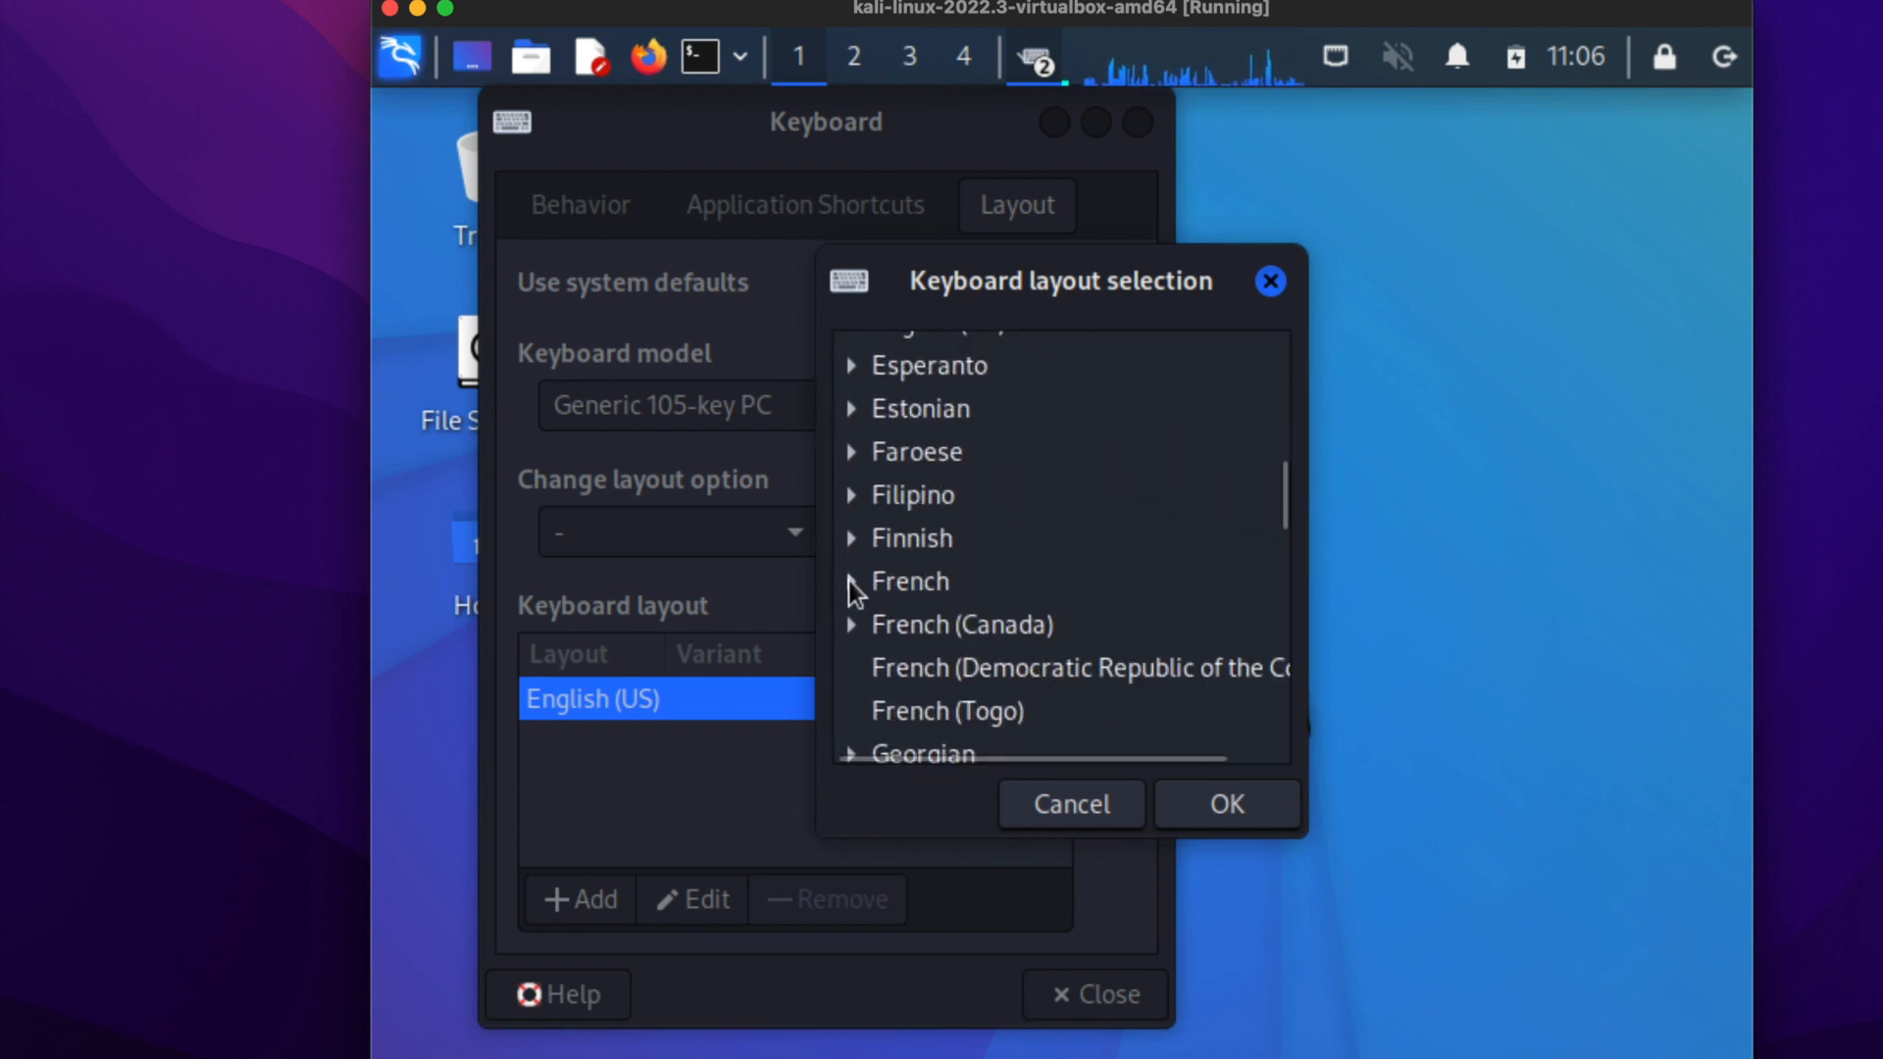
pyautogui.click(853, 583)
pyautogui.scroll(-2, 974, 555)
pyautogui.scroll(-3, 992, 549)
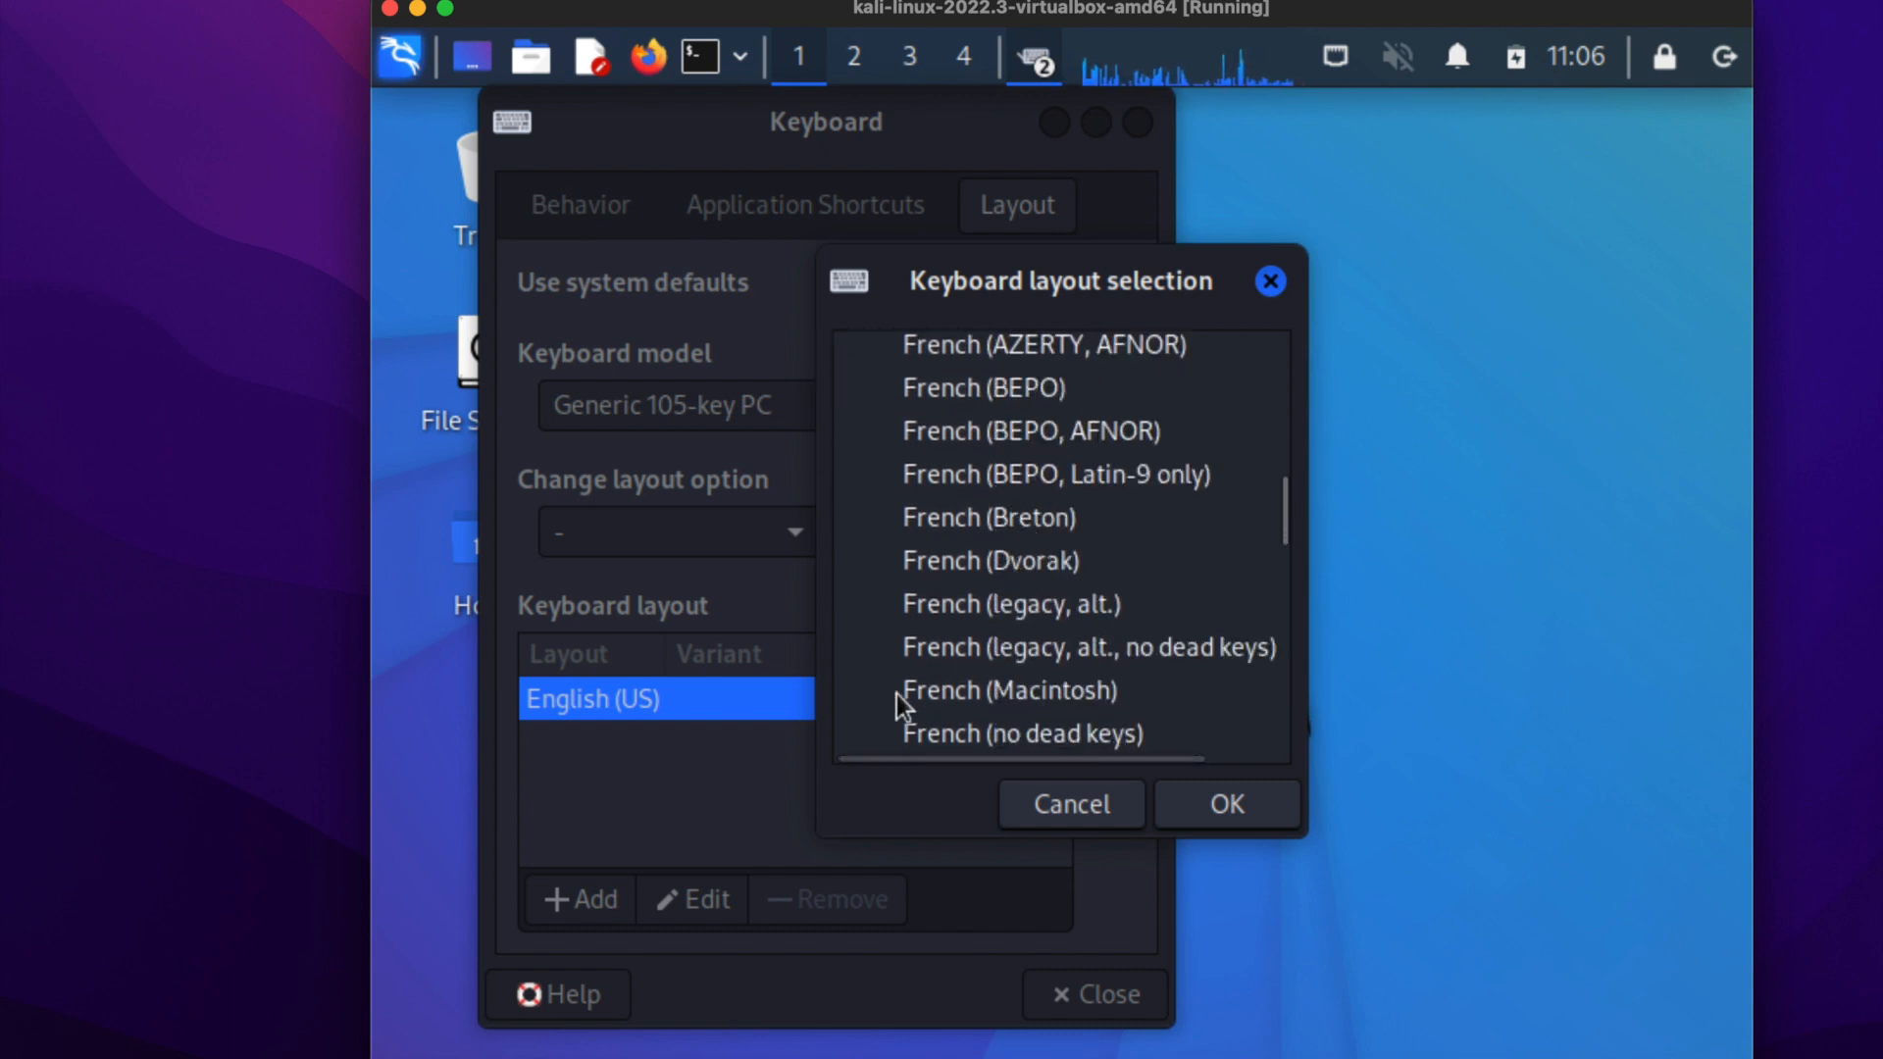
pyautogui.doubleClick(1068, 693)
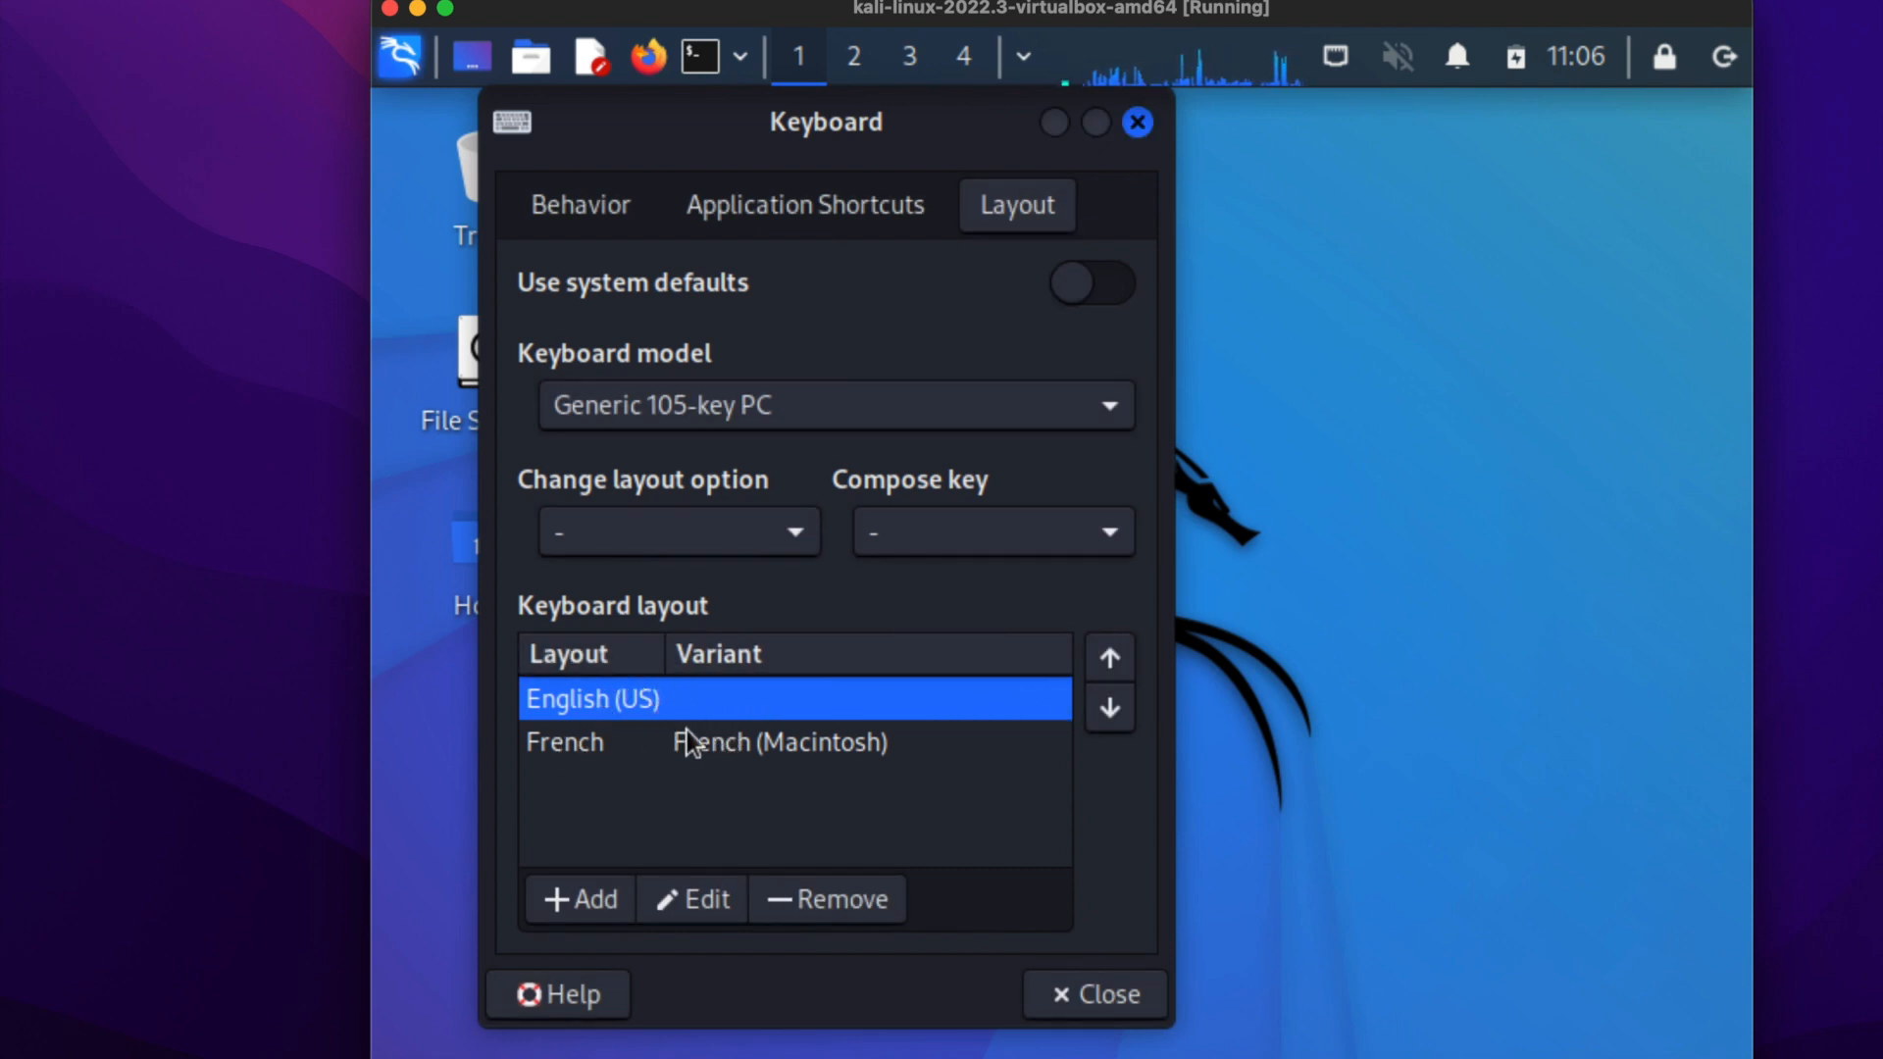
# Move the French (Macintosh) layout above English (US) and close the keyboard settings.
pyautogui.click(698, 758)
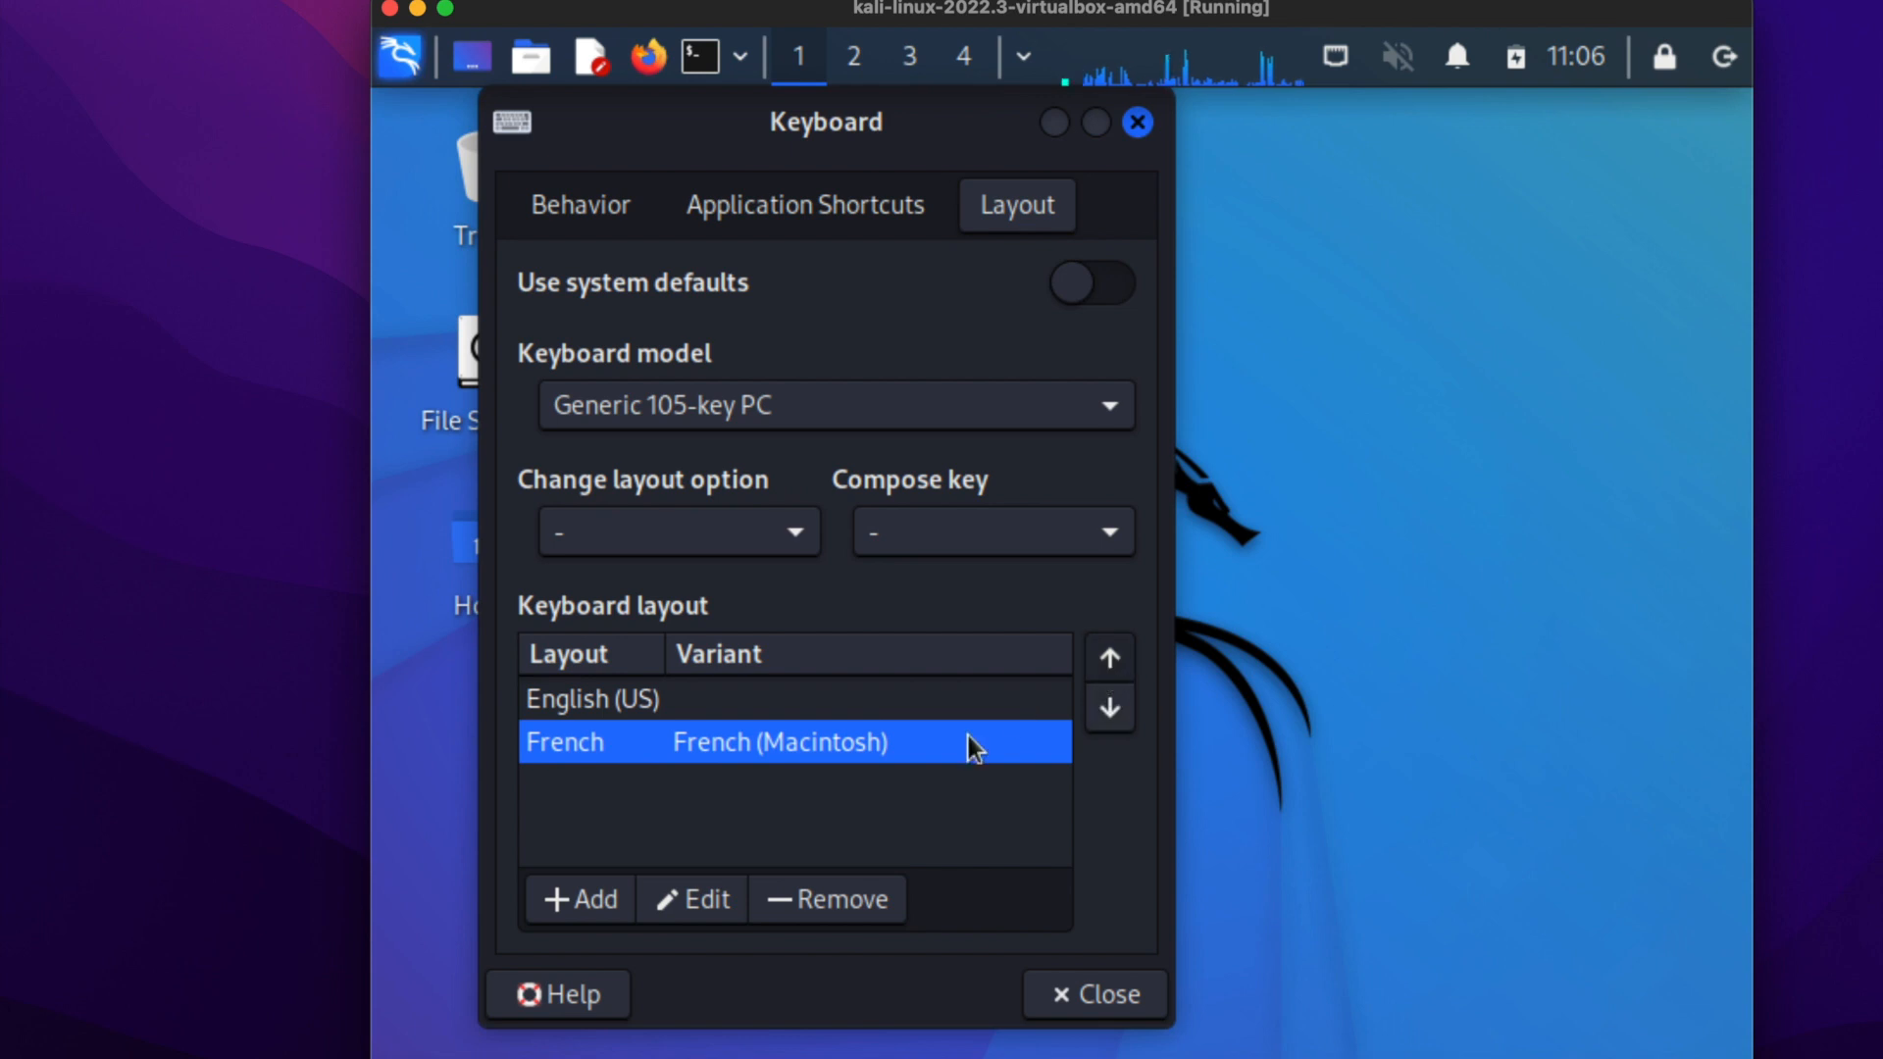
pyautogui.click(1109, 659)
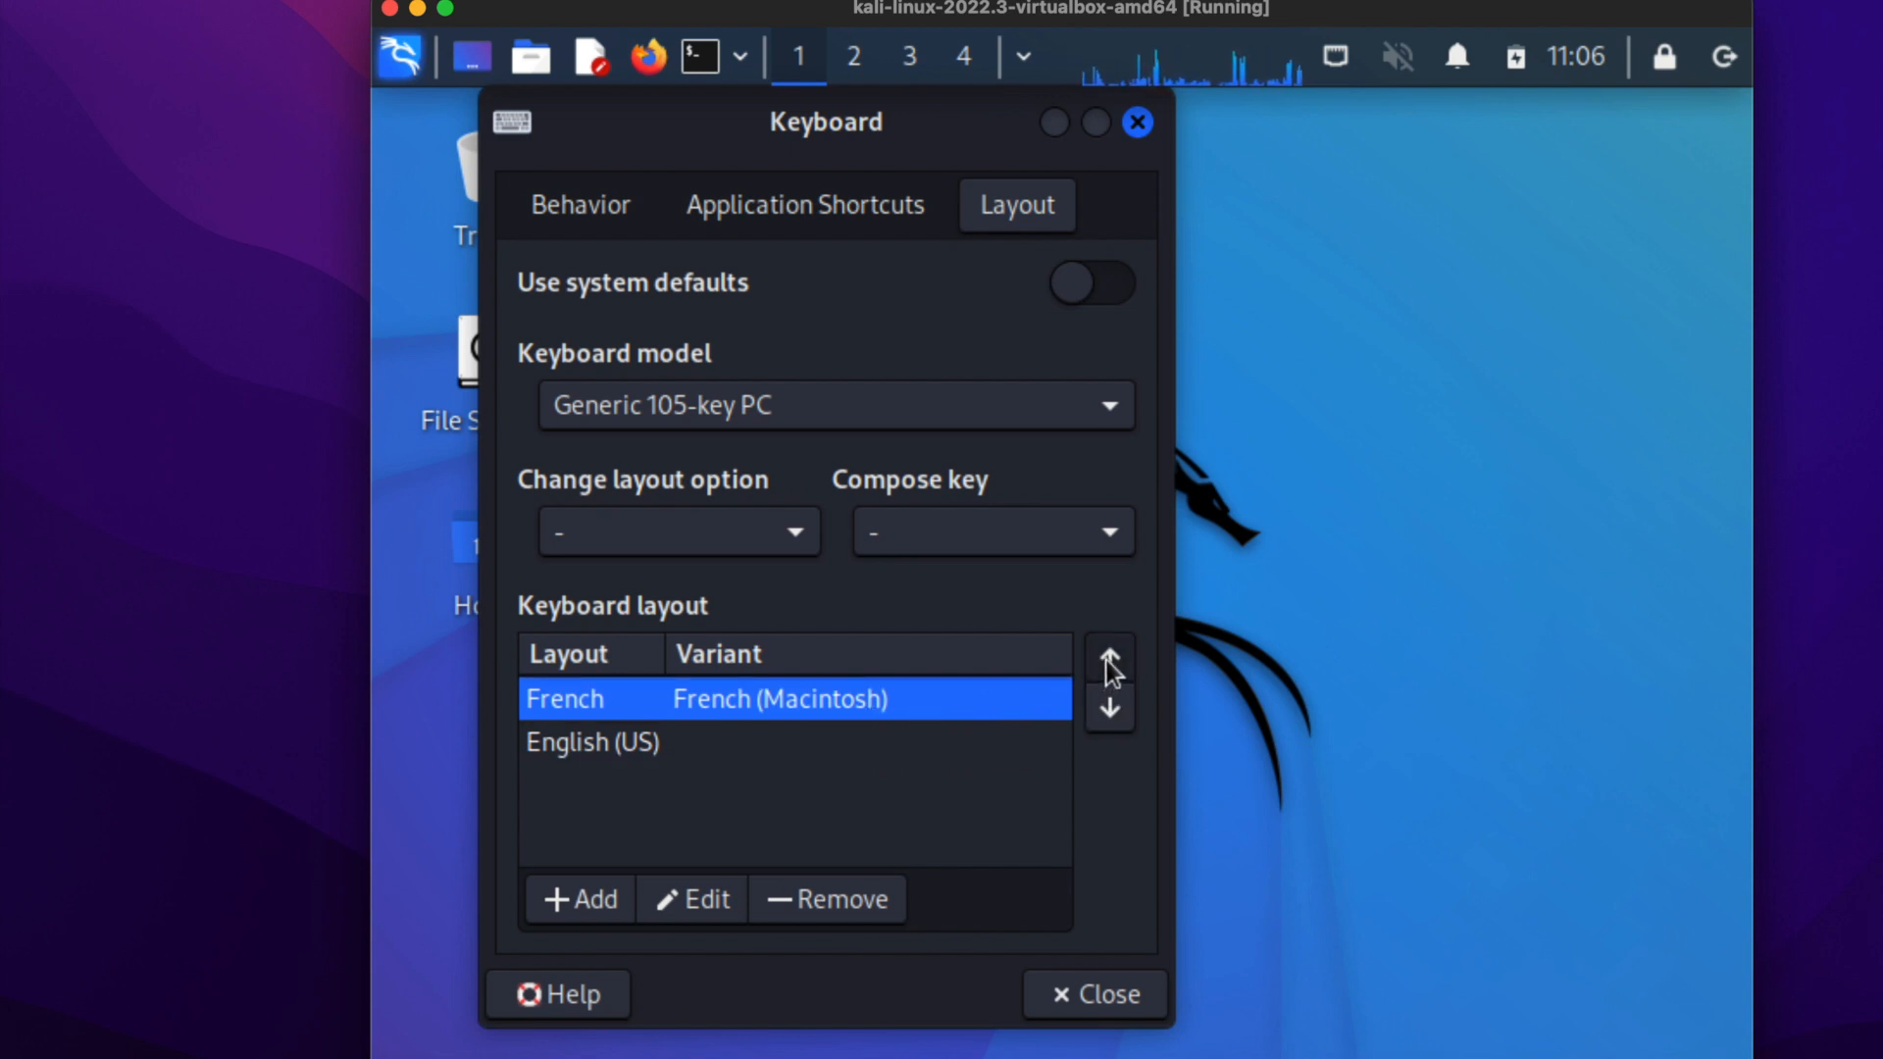
pyautogui.click(1103, 993)
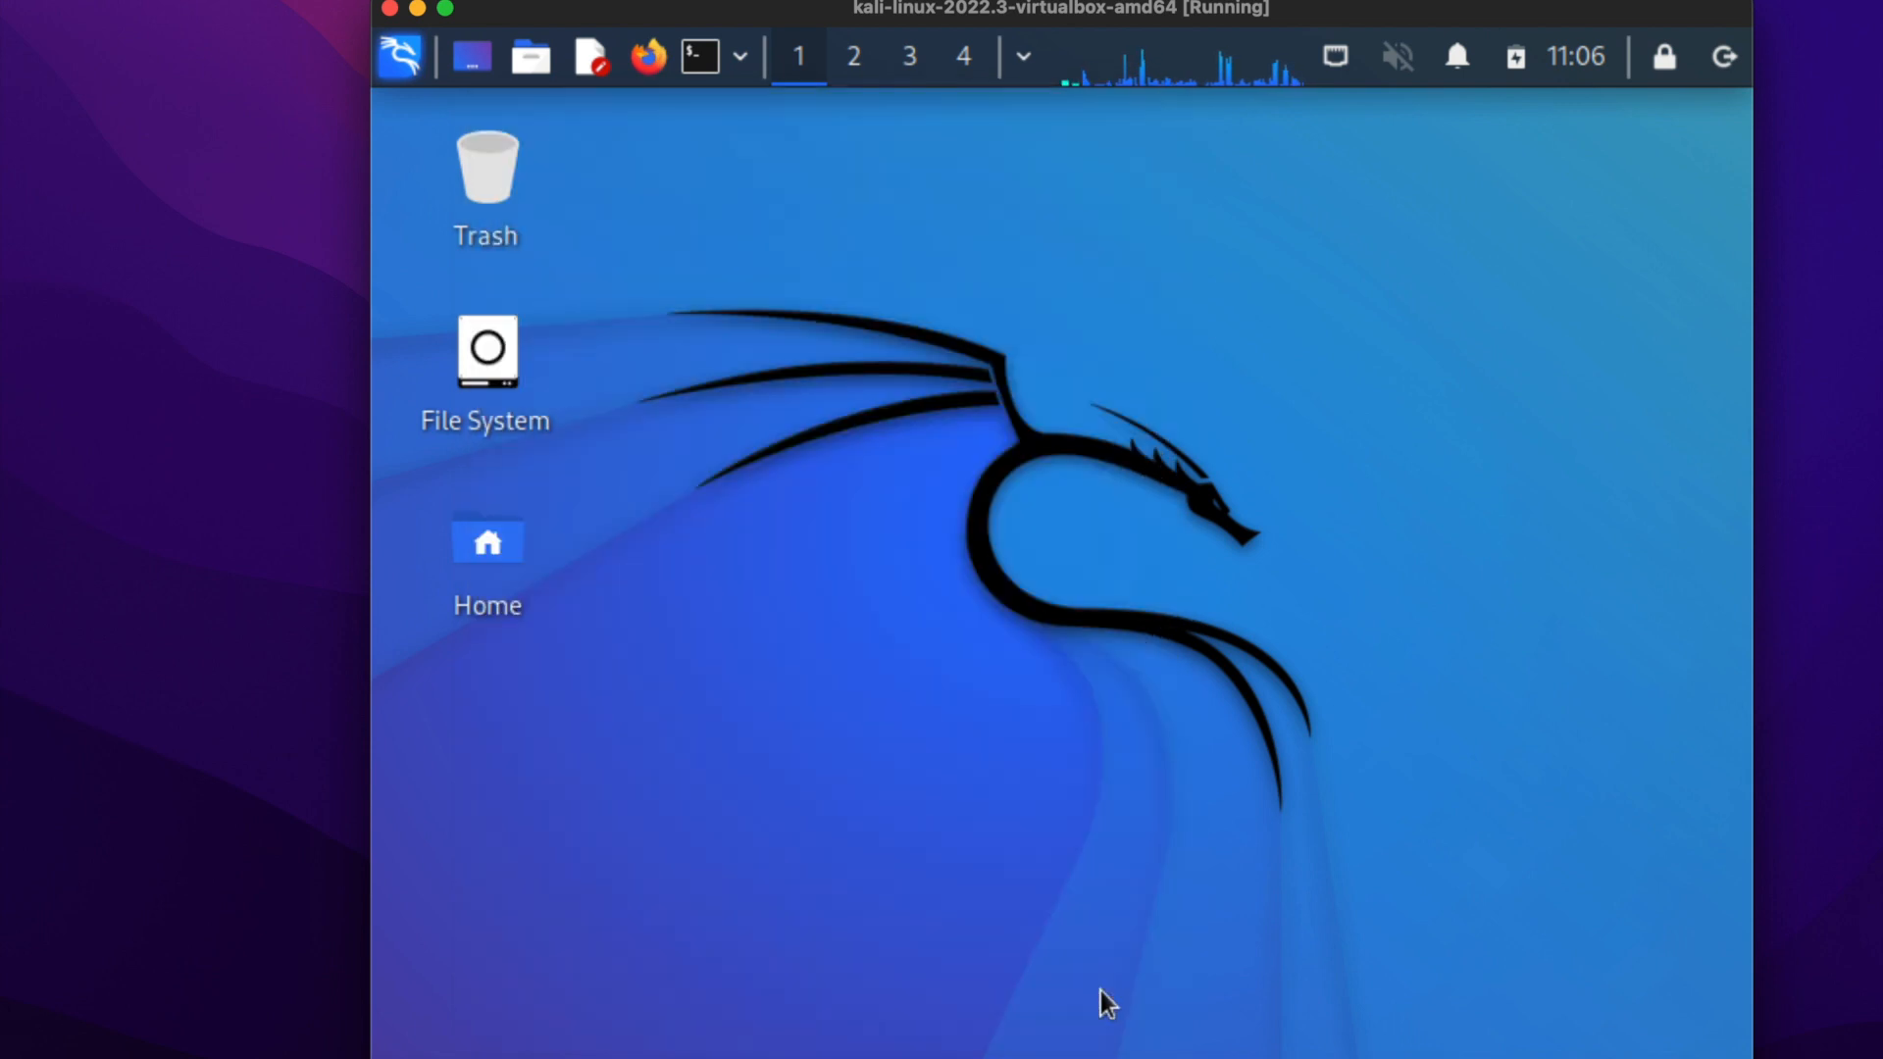
# Open a terminal and run sudo apt-get update, authenticating with the account password.
pyautogui.click(700, 57)
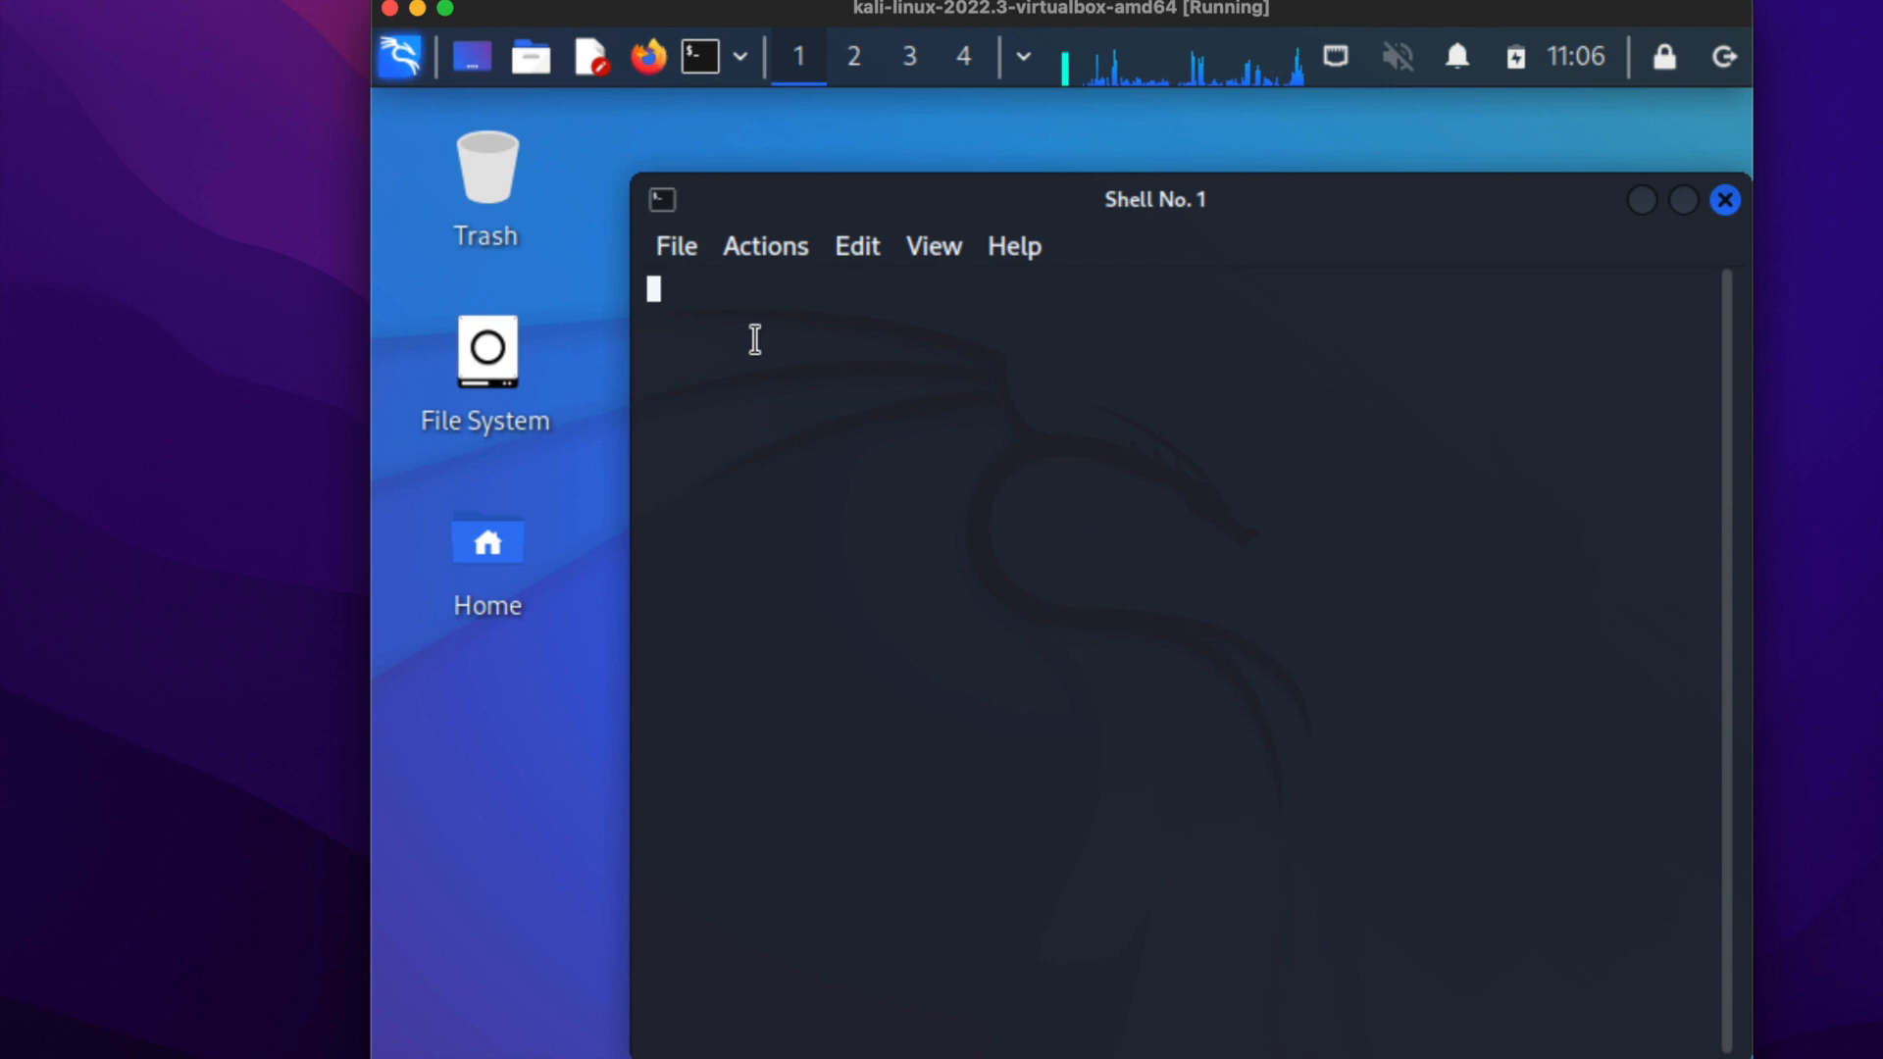
pyautogui.write('ka')
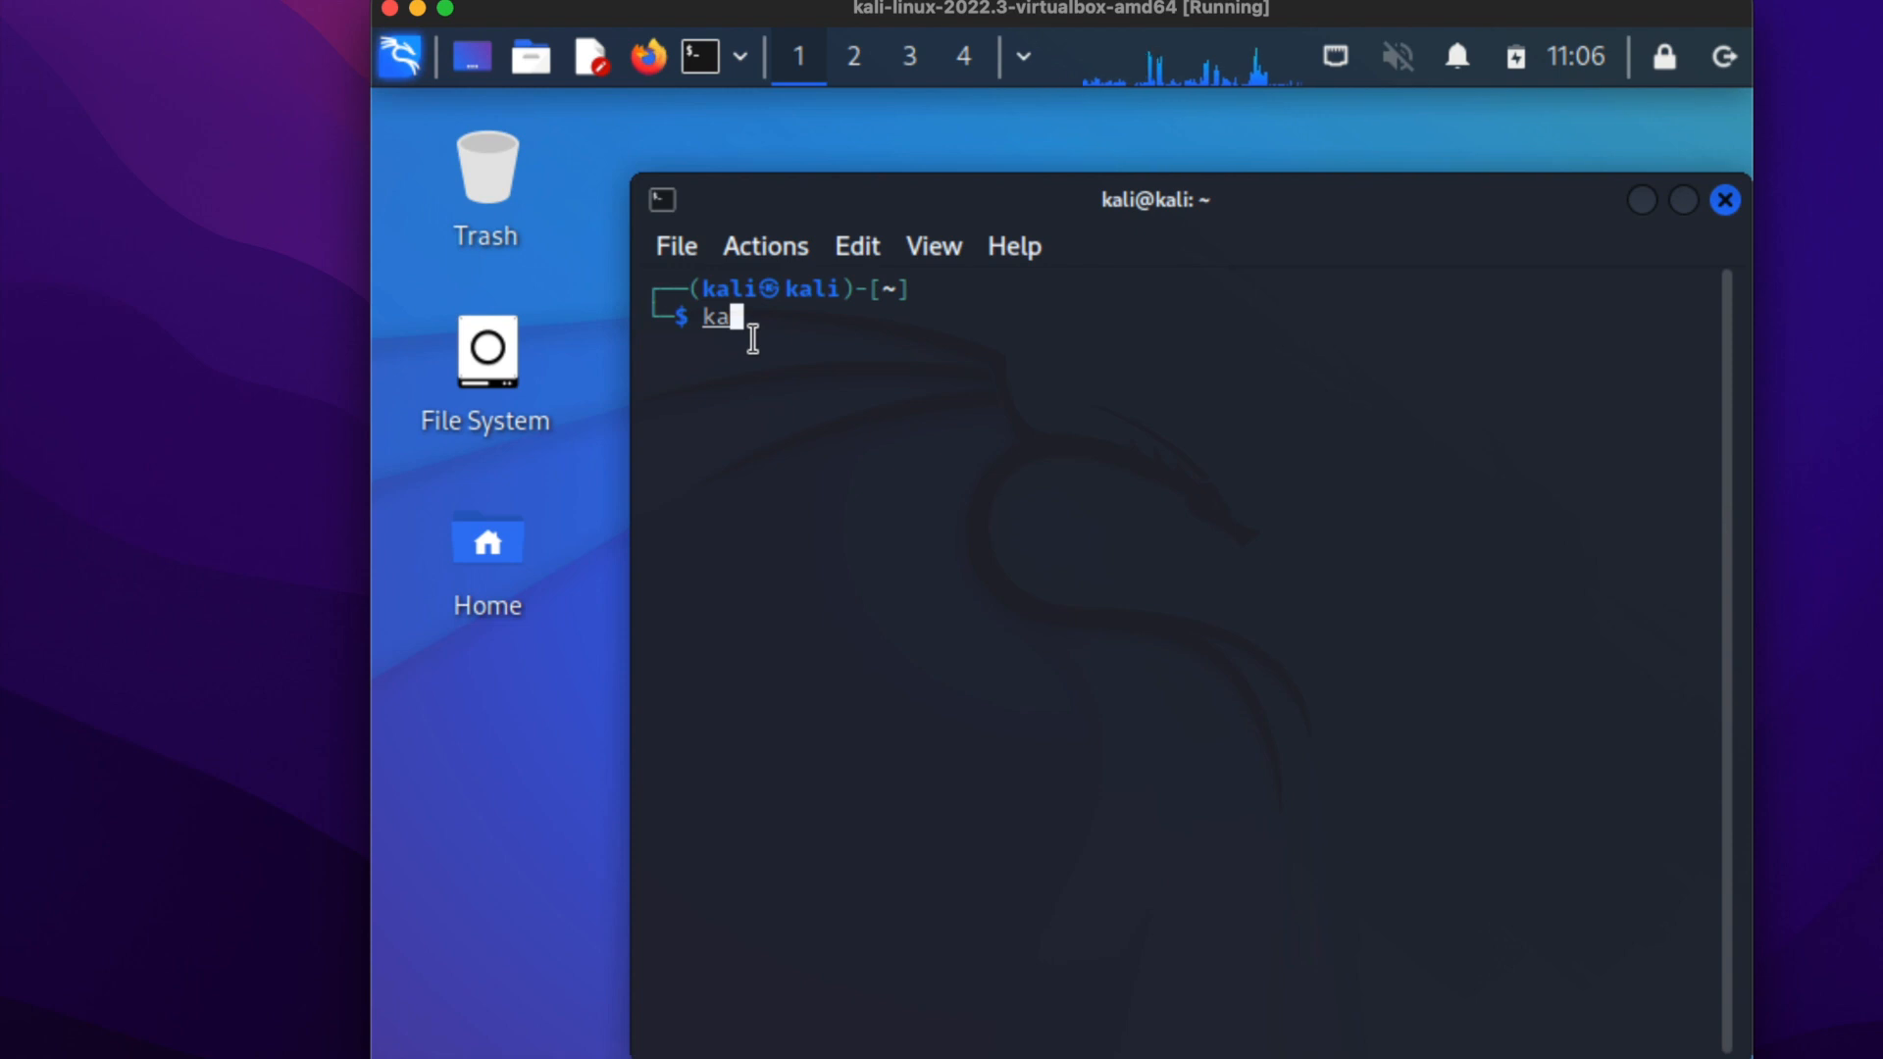
pyautogui.press('BackSpace')
pyautogui.press('BackSpace')
pyautogui.write('sudo apt')
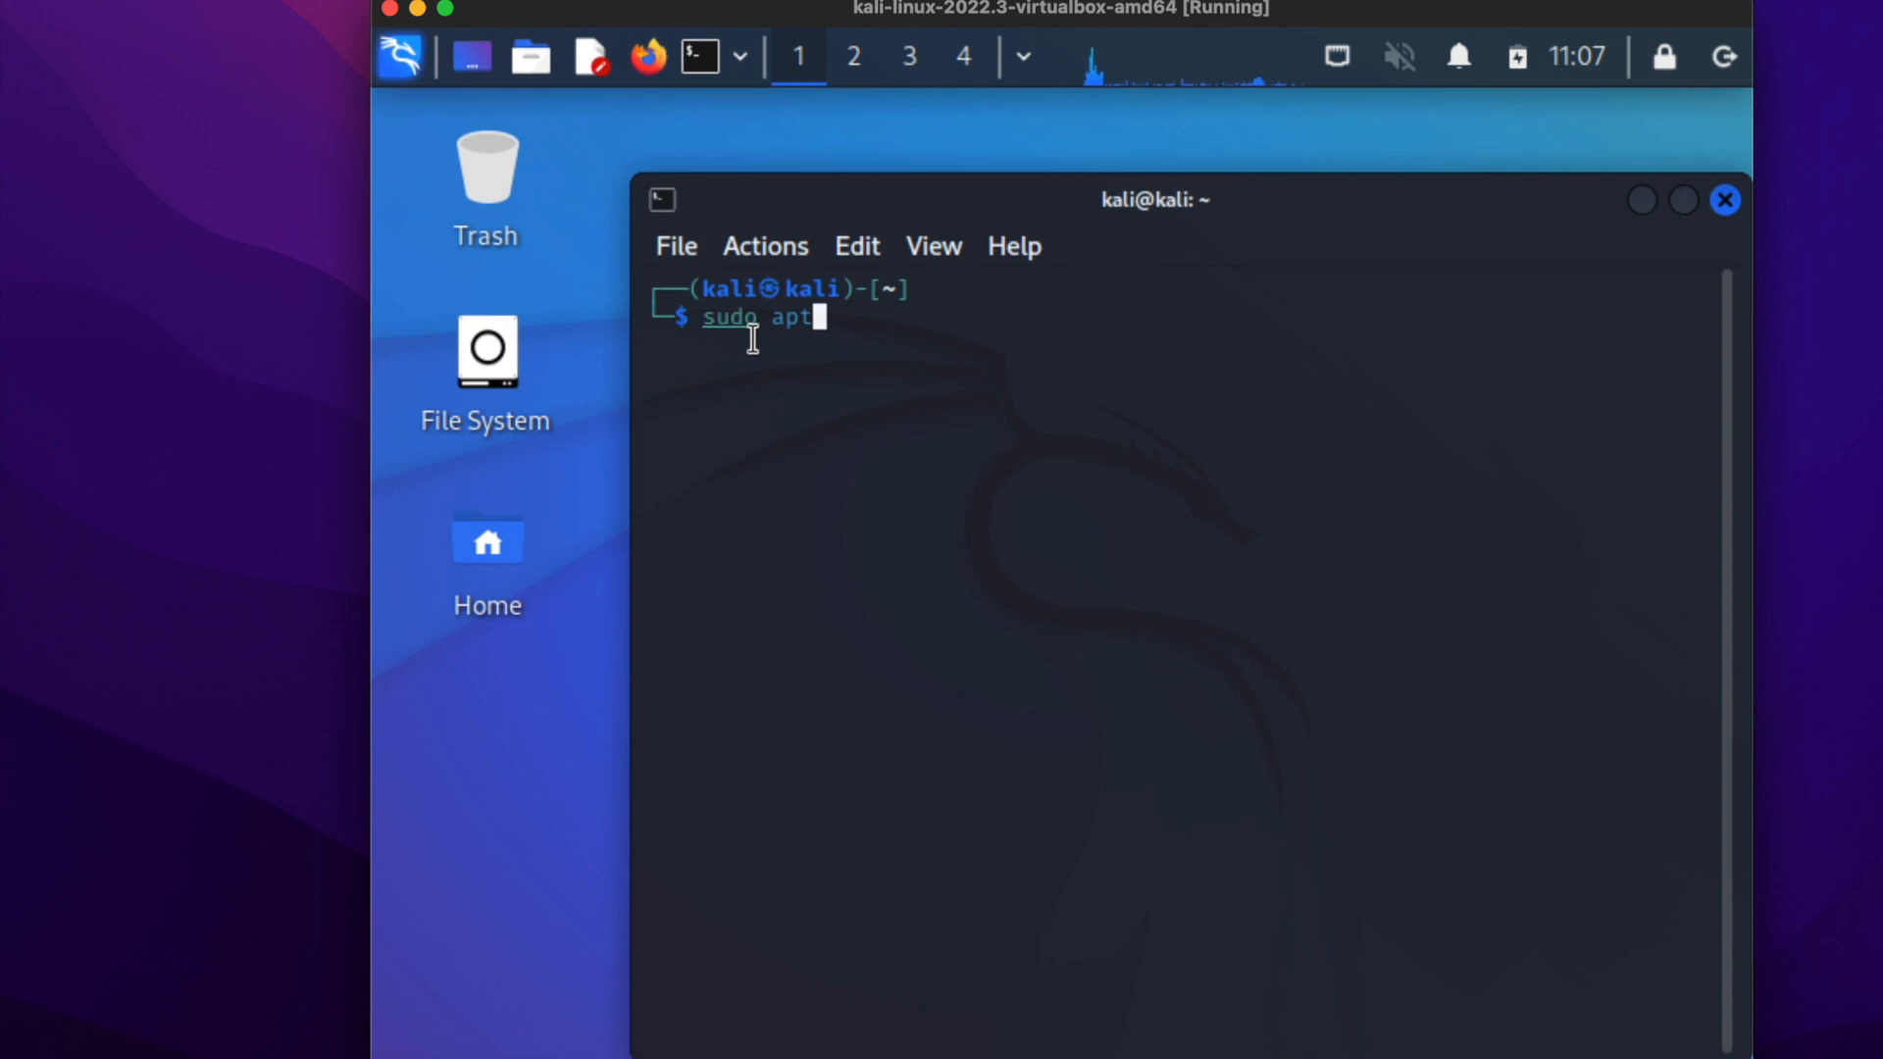
pyautogui.write('-get ')
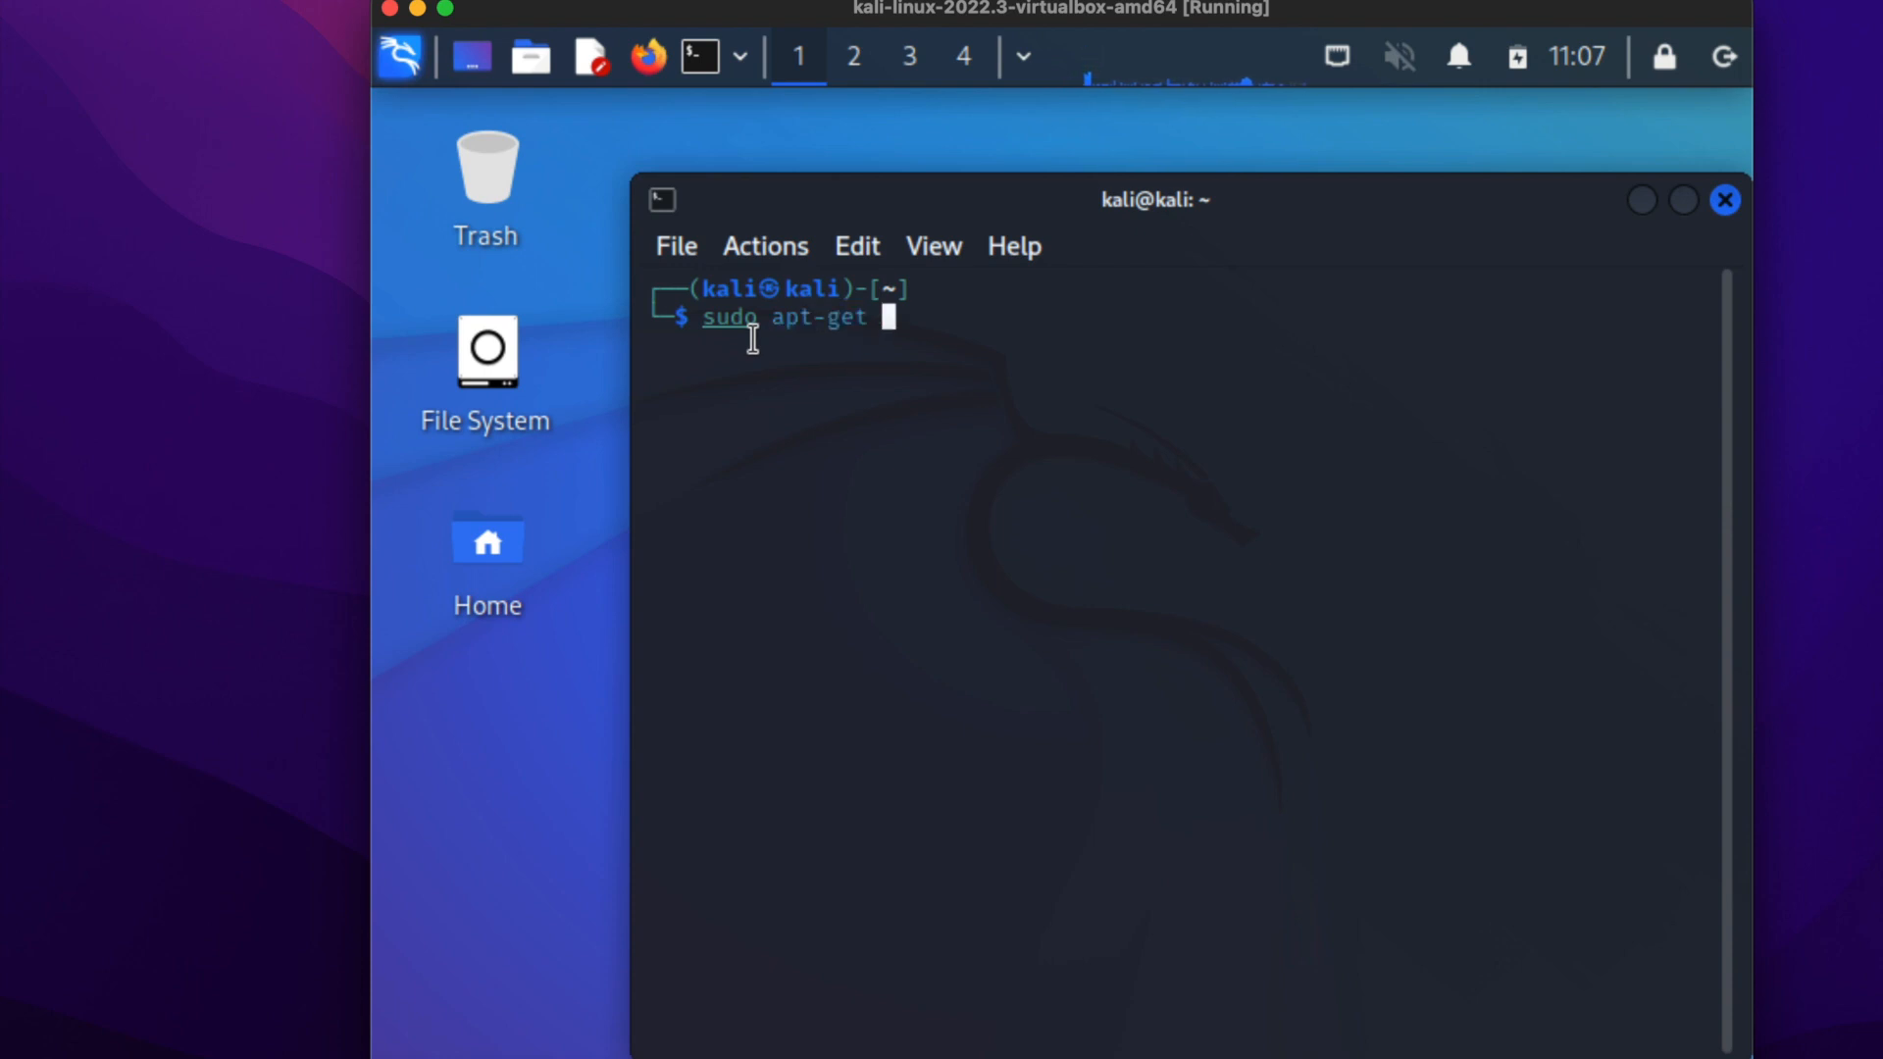
pyautogui.write('update')
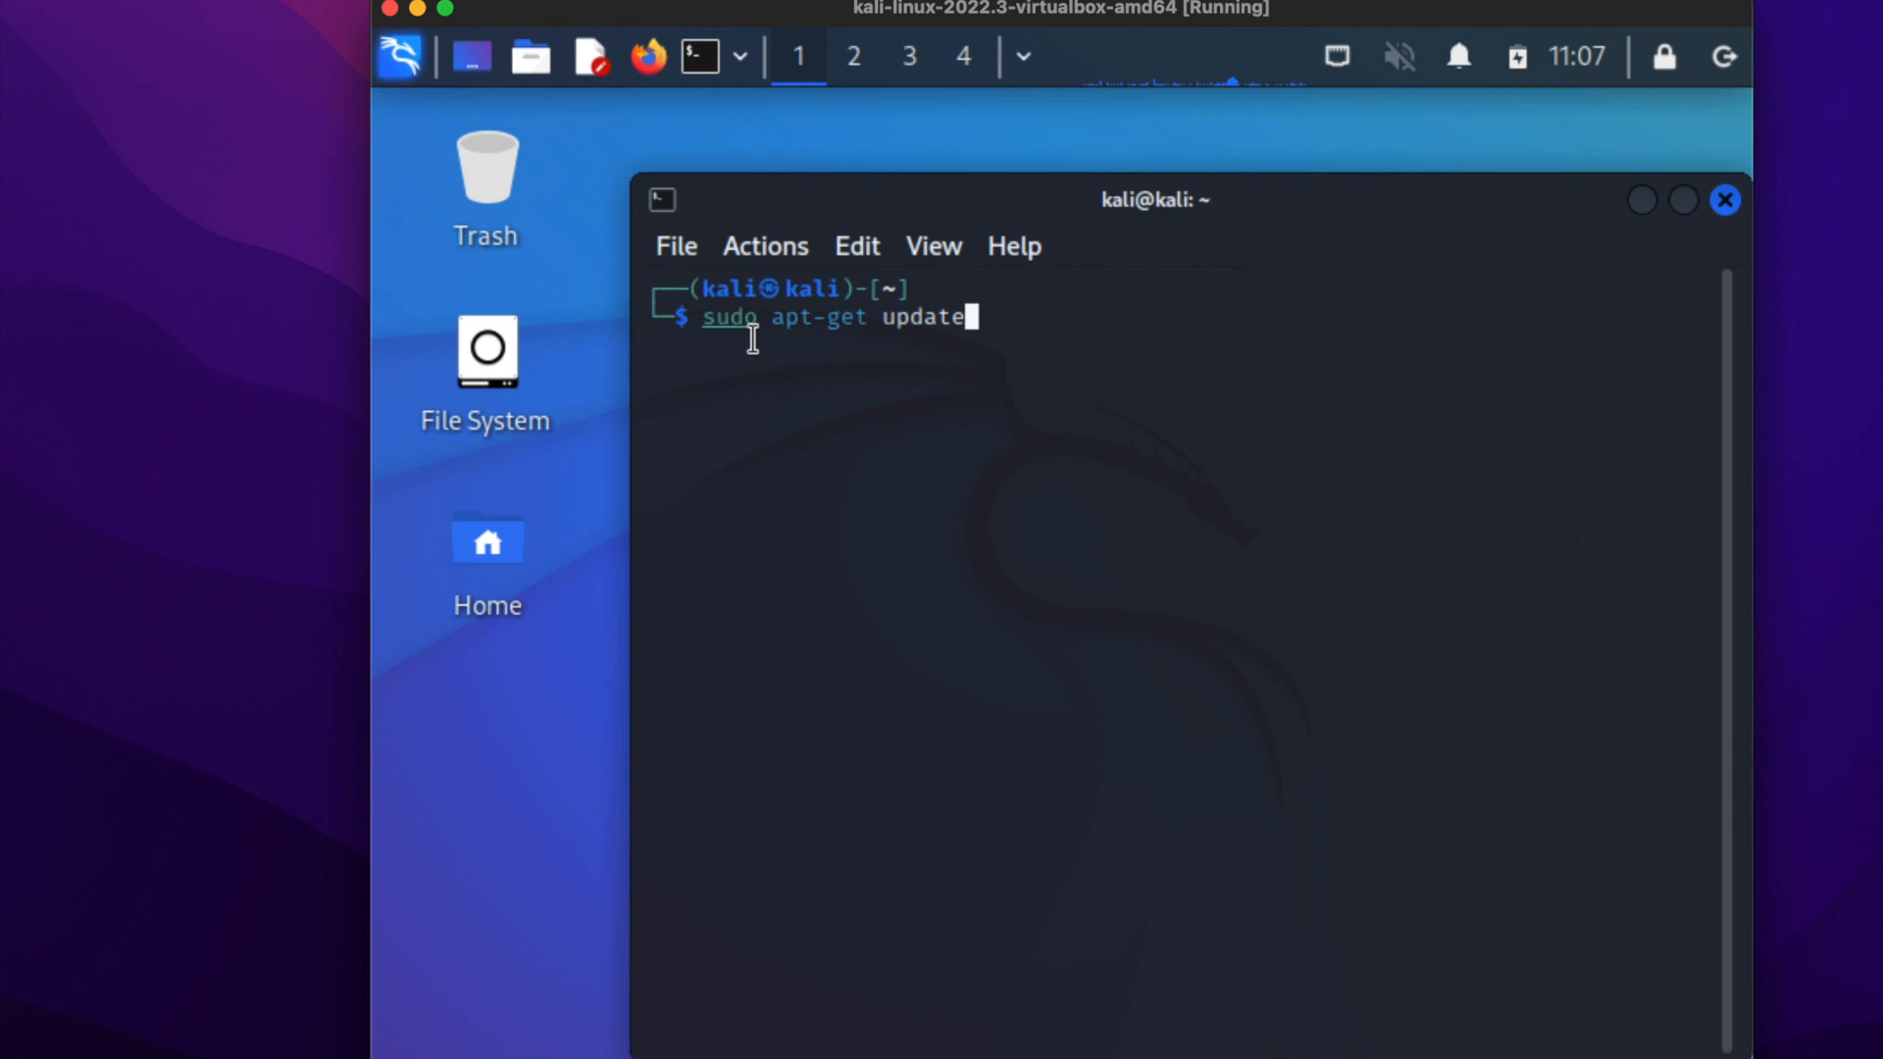
pyautogui.press('Return')
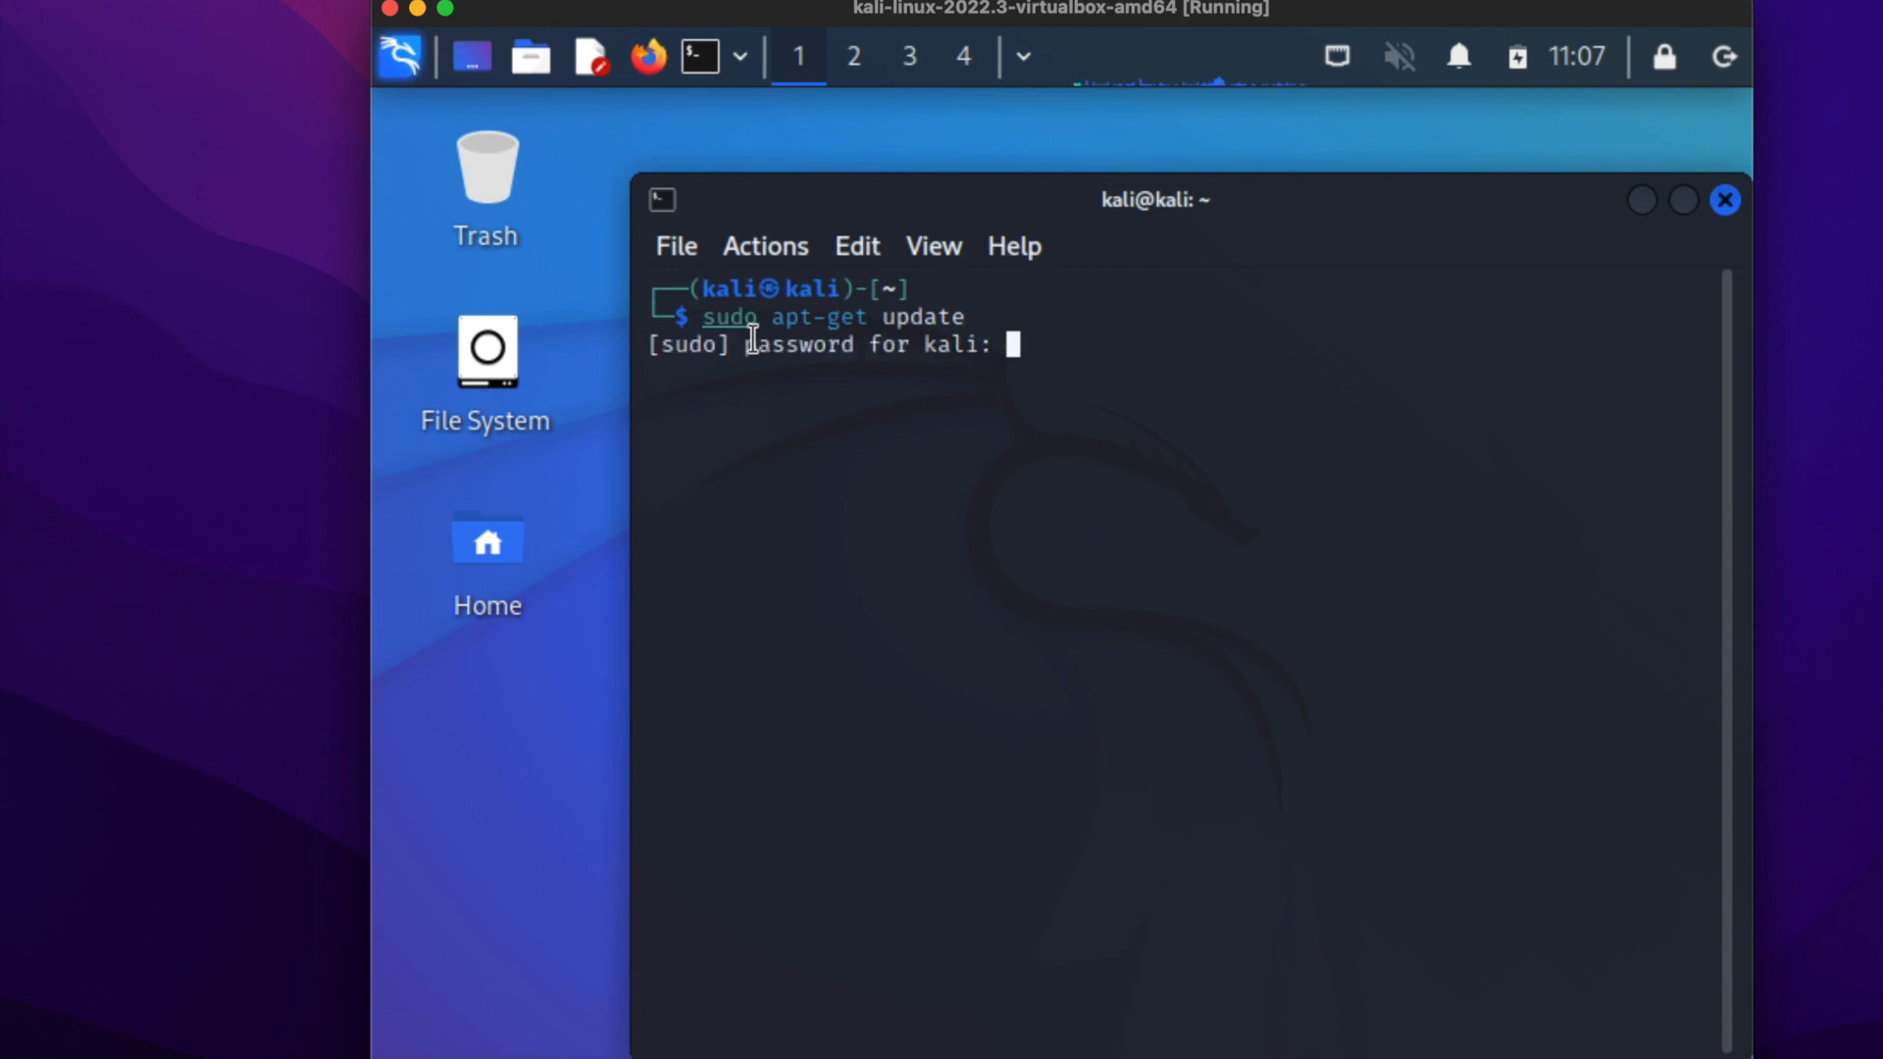
pyautogui.press('Return')
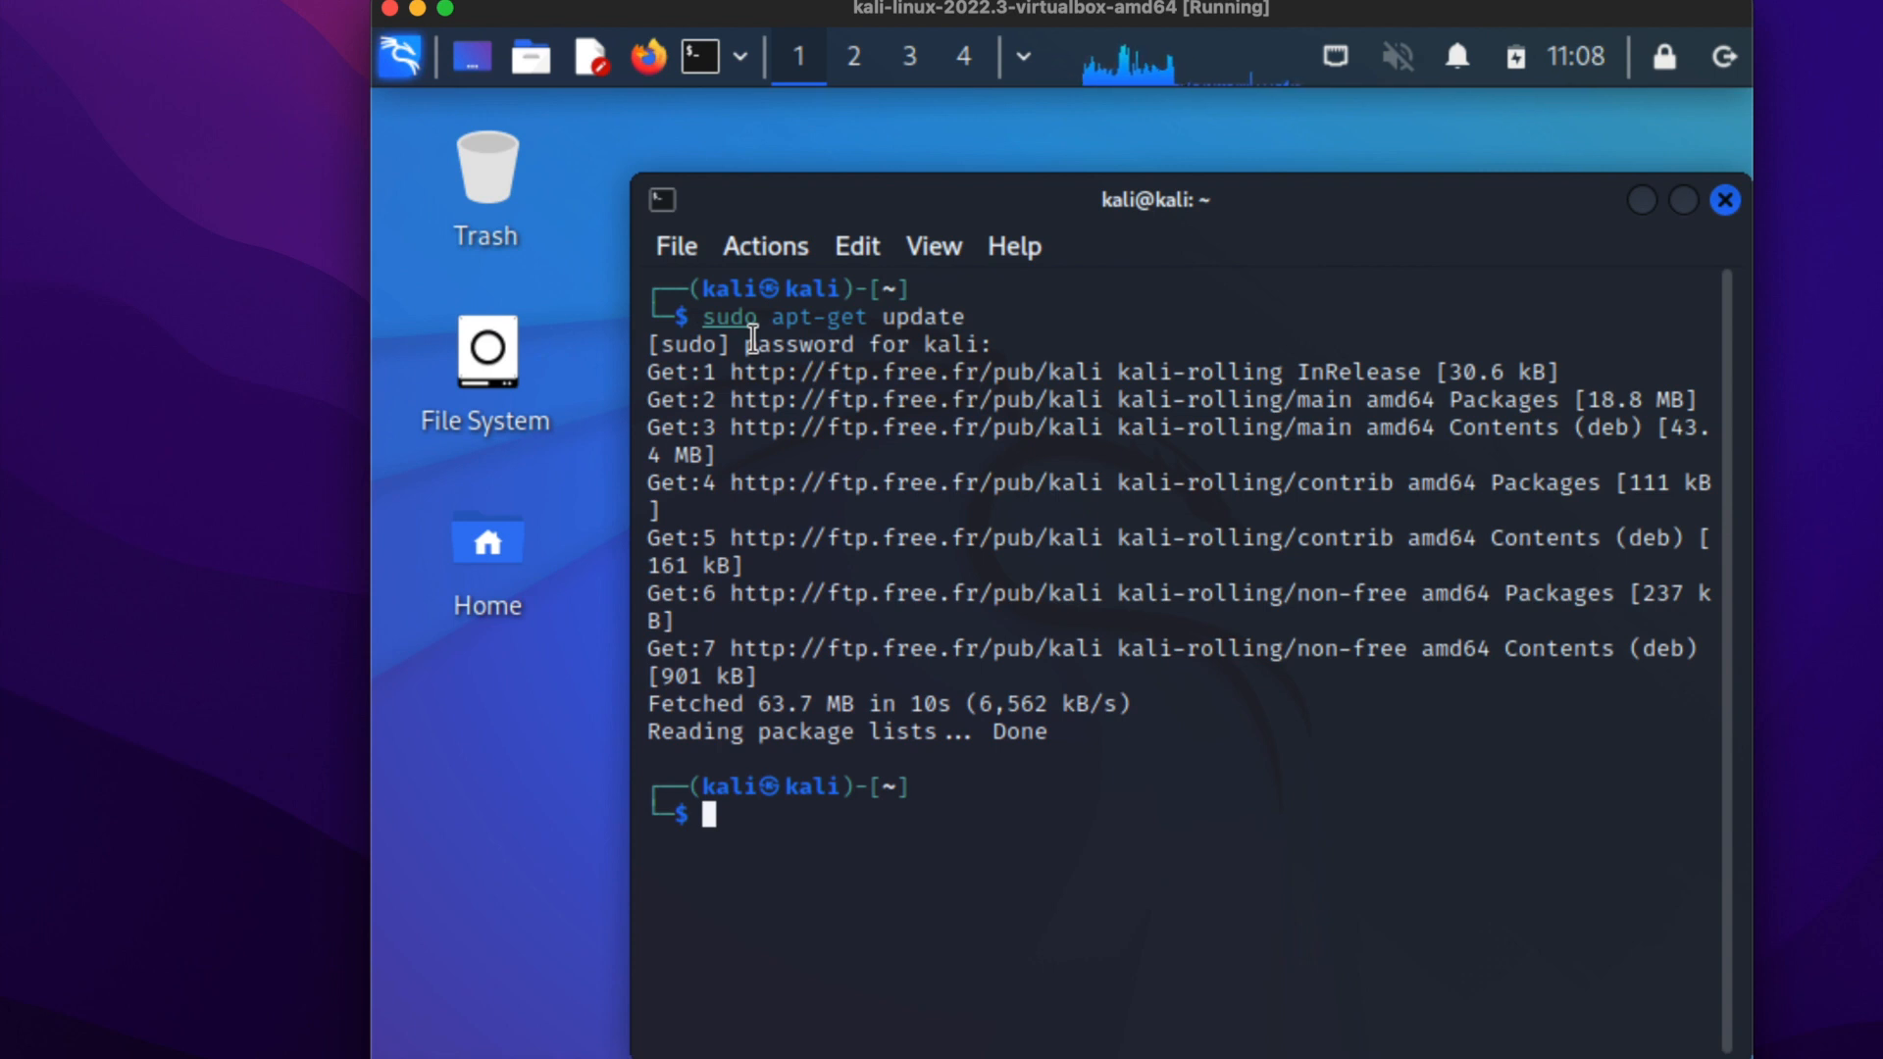
# Run sudo apt-get upgrade in the terminal and agree to continue with the package upgrade.
pyautogui.press('Up')
pyautogui.press('BackSpace')
pyautogui.press('BackSpace')
pyautogui.press('BackSpace')
pyautogui.press('BackSpace')
pyautogui.write('grade')
pyautogui.press('Return')
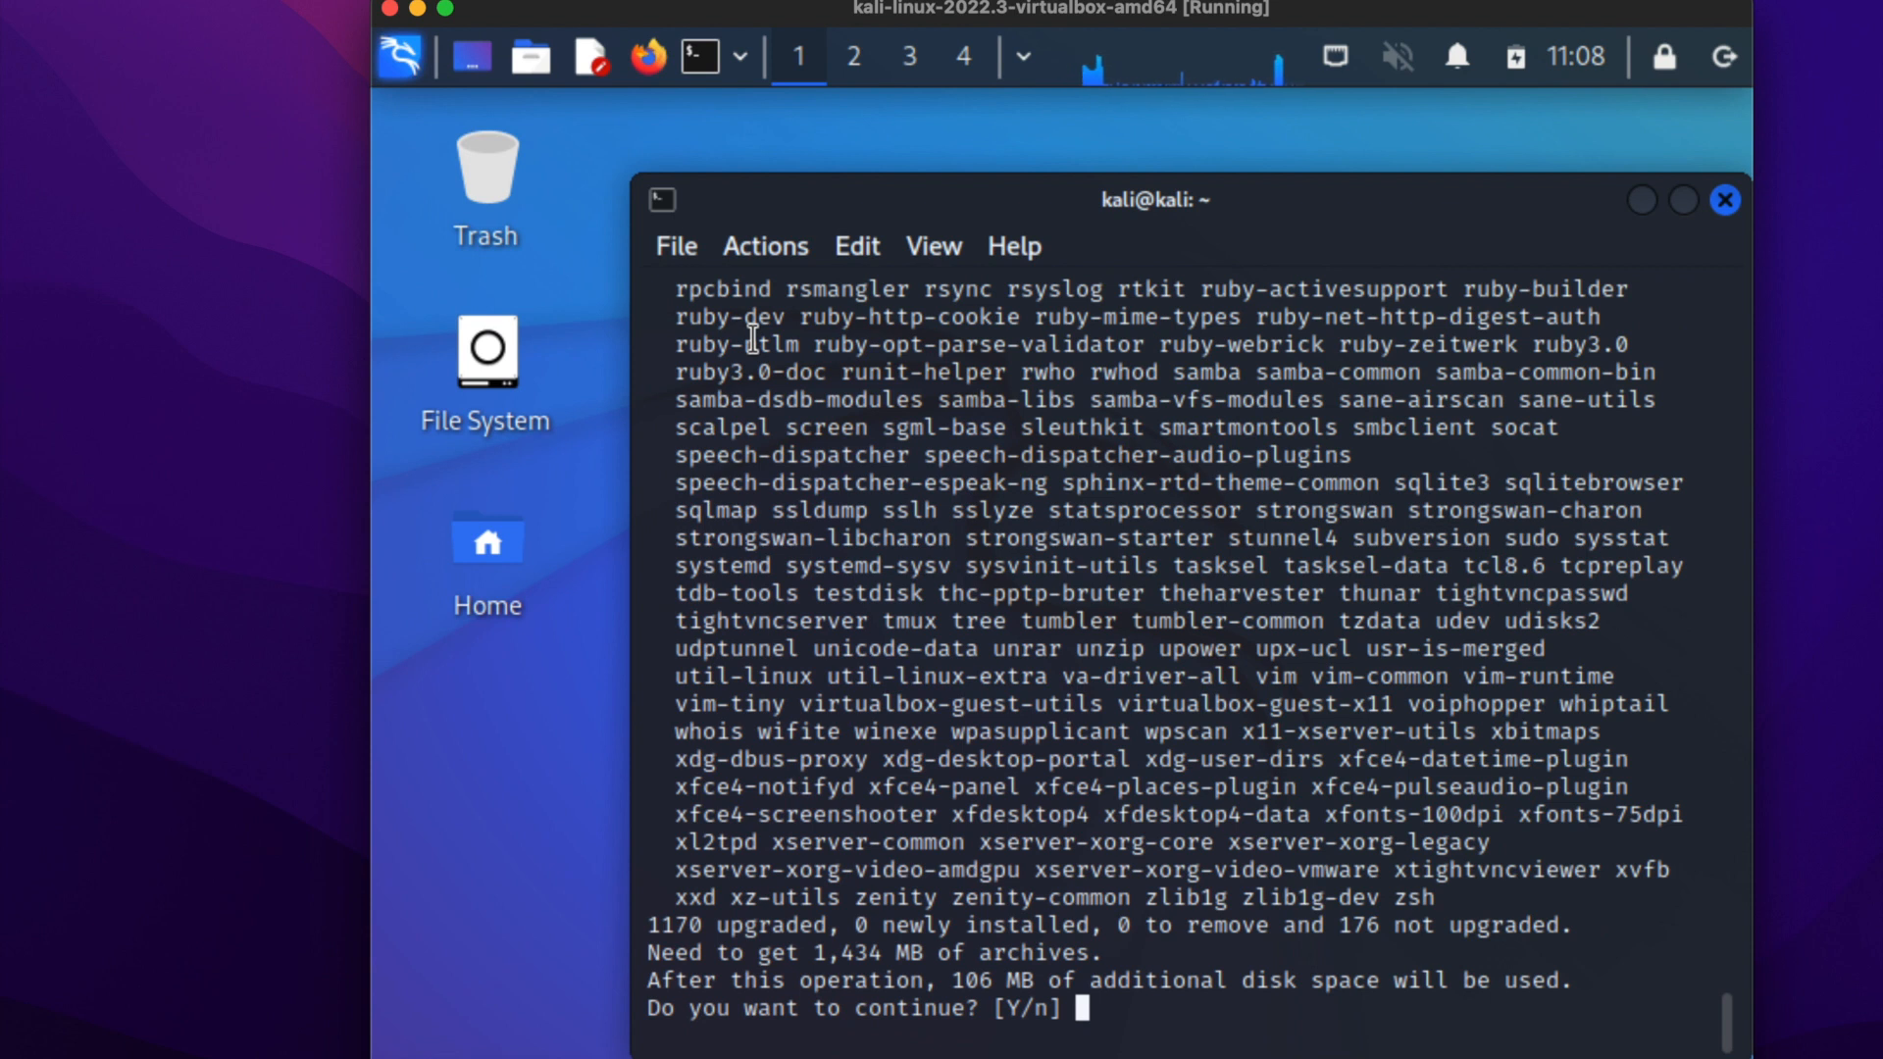
pyautogui.write('y')
pyautogui.press('Return')
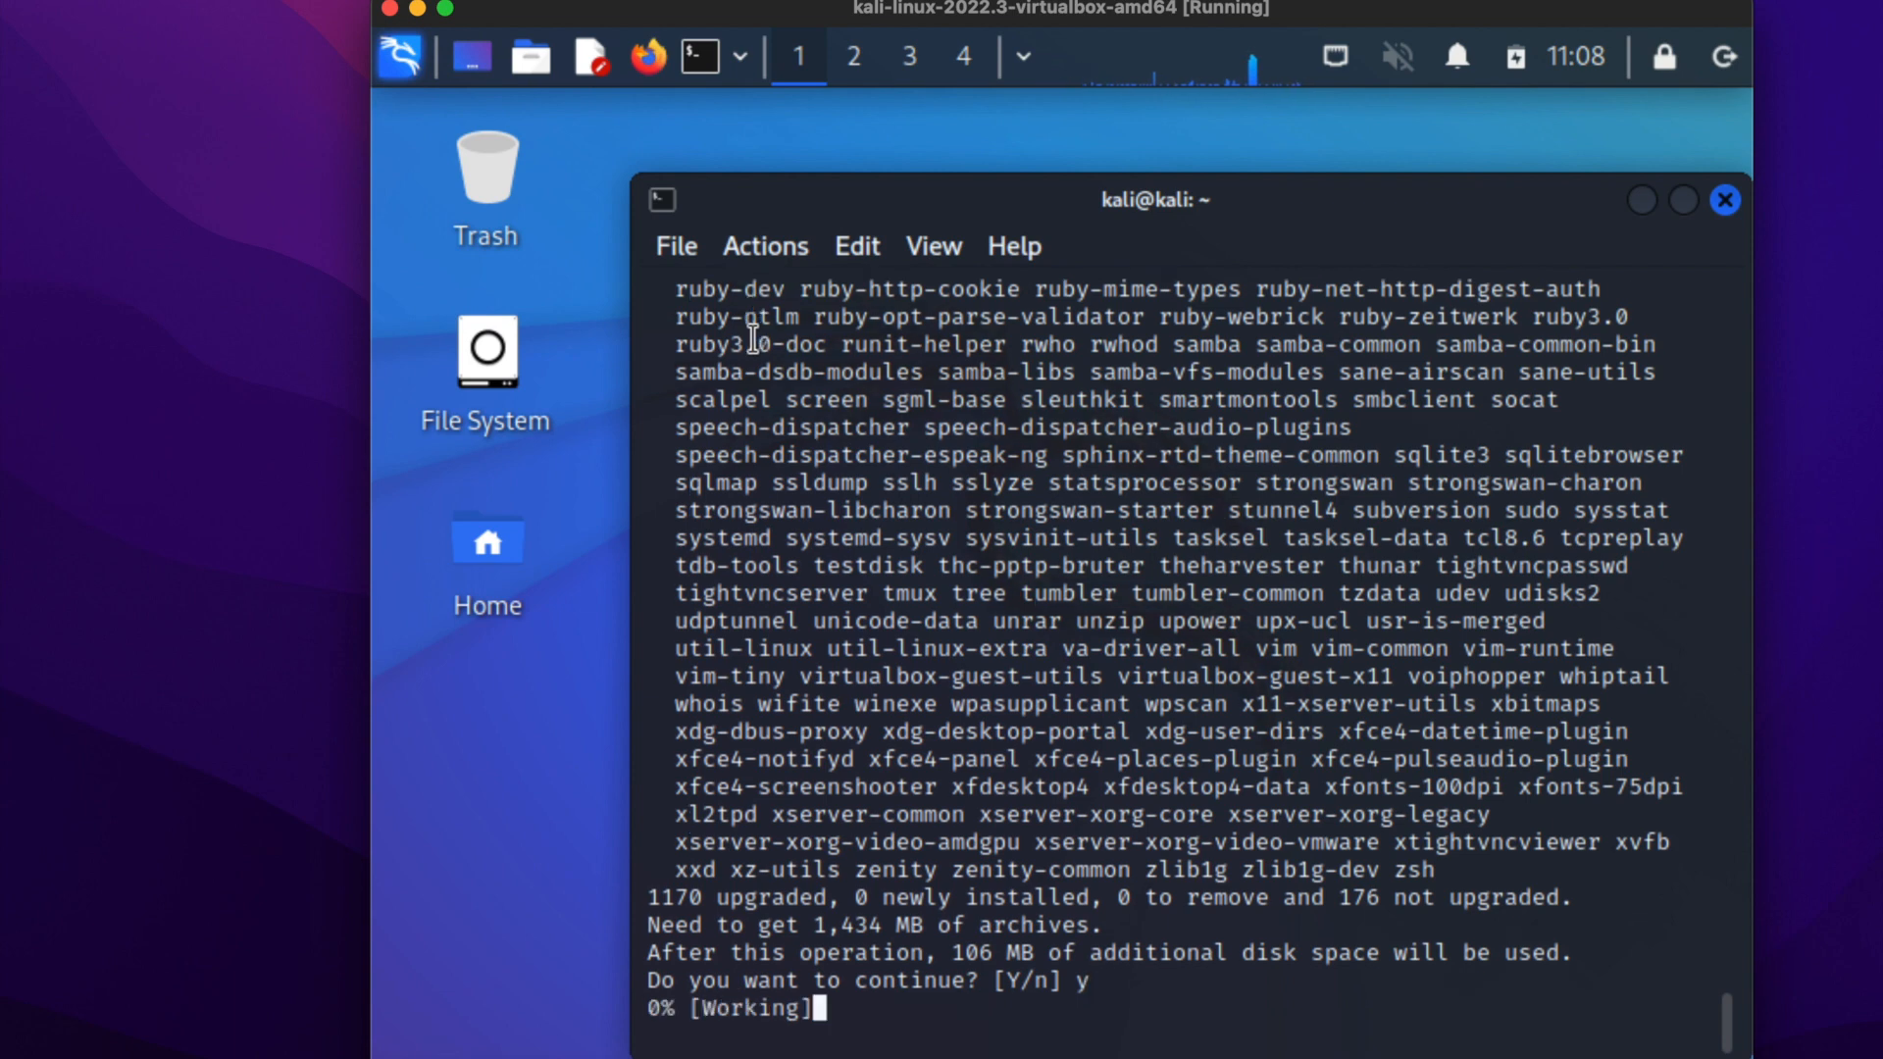